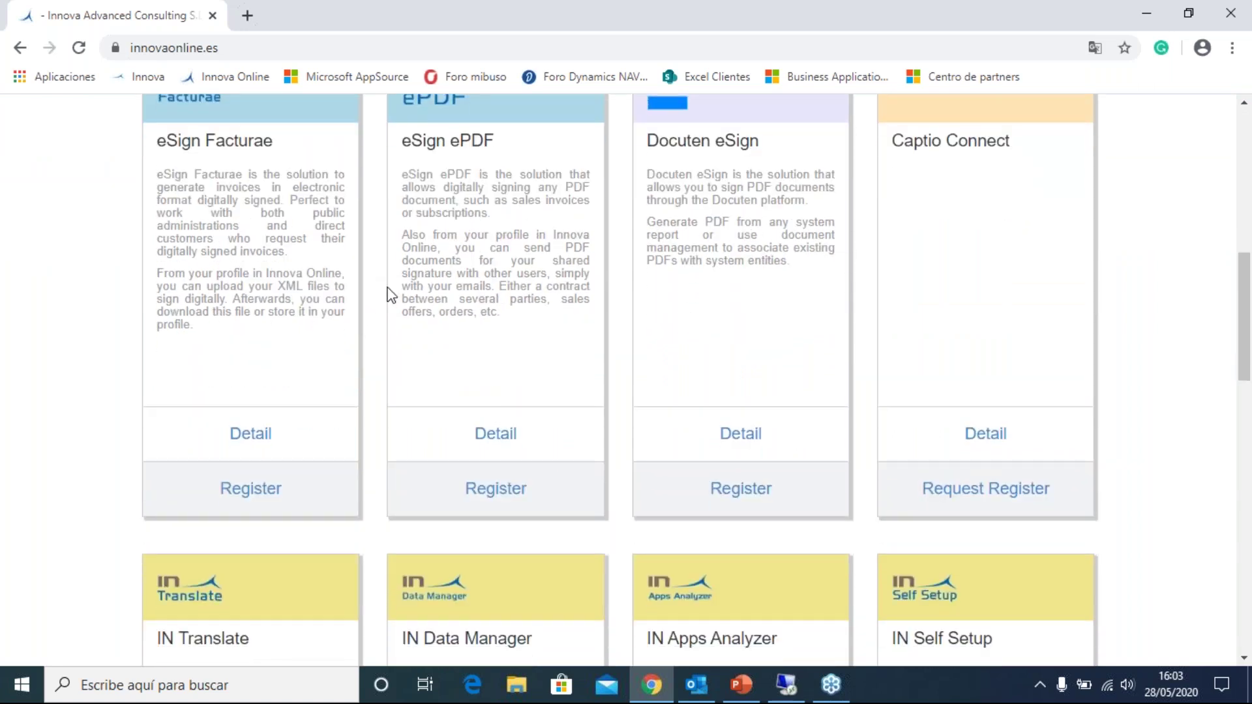
- Open the IN Translate detail page and review its plans, Free to Custom, including Plan 20 at 39.00 €/month
scroll(449, 305, "down", 10)
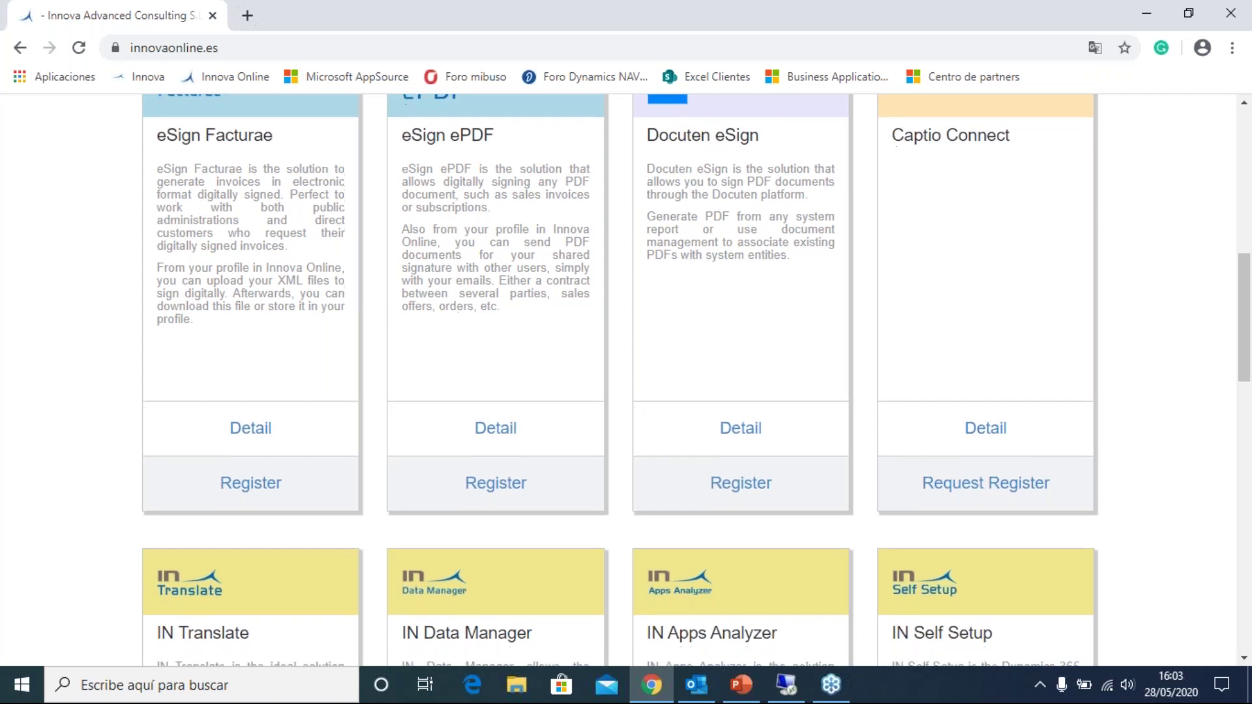
scroll(436, 395, "down", 1)
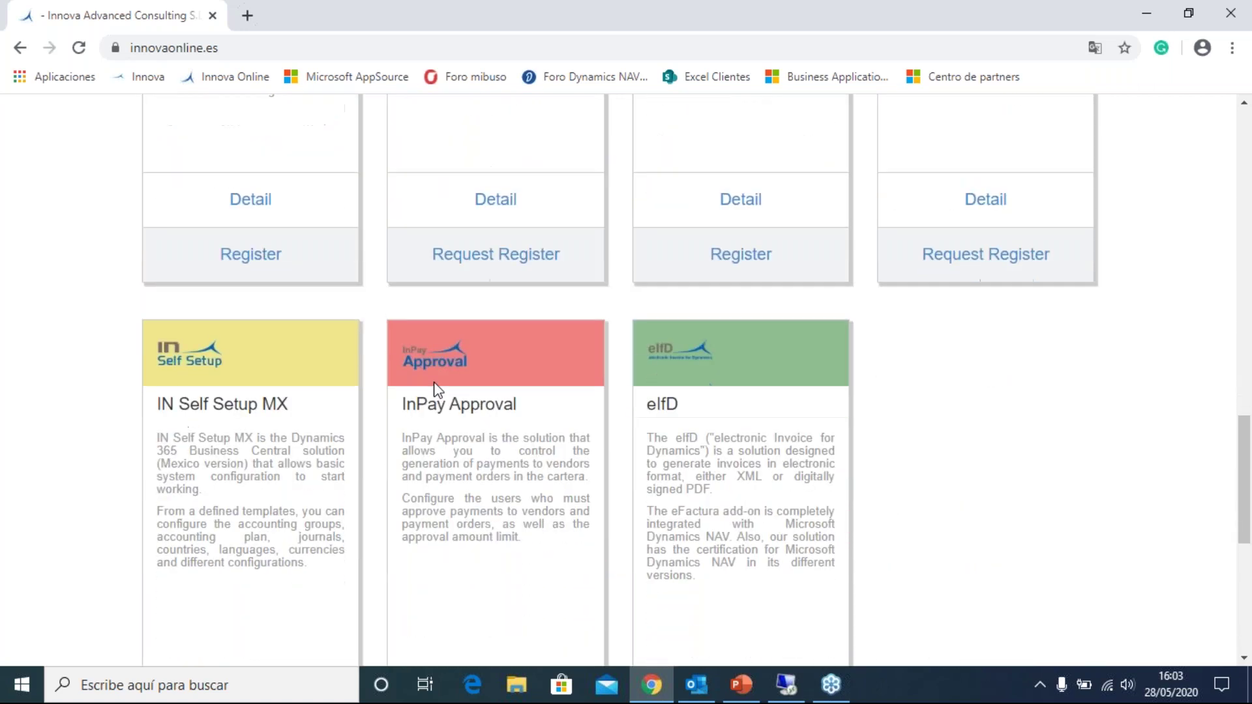
scroll(436, 390, "up", 5)
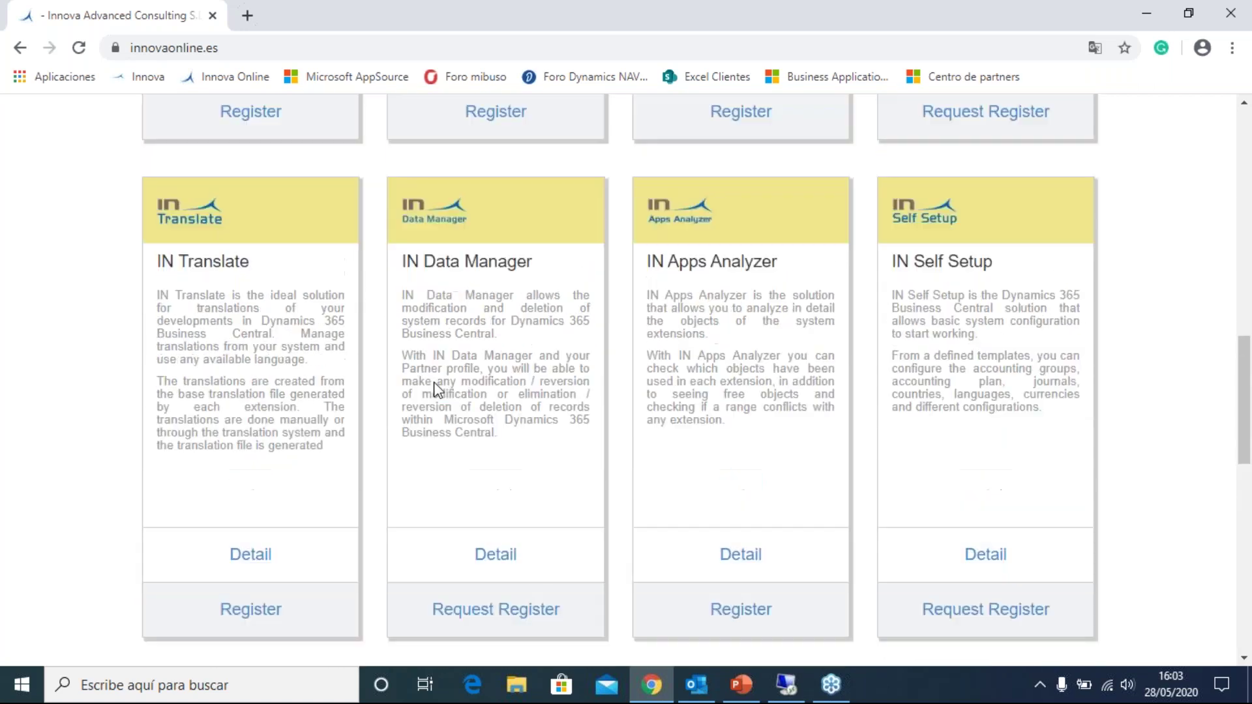
left_click(233, 561)
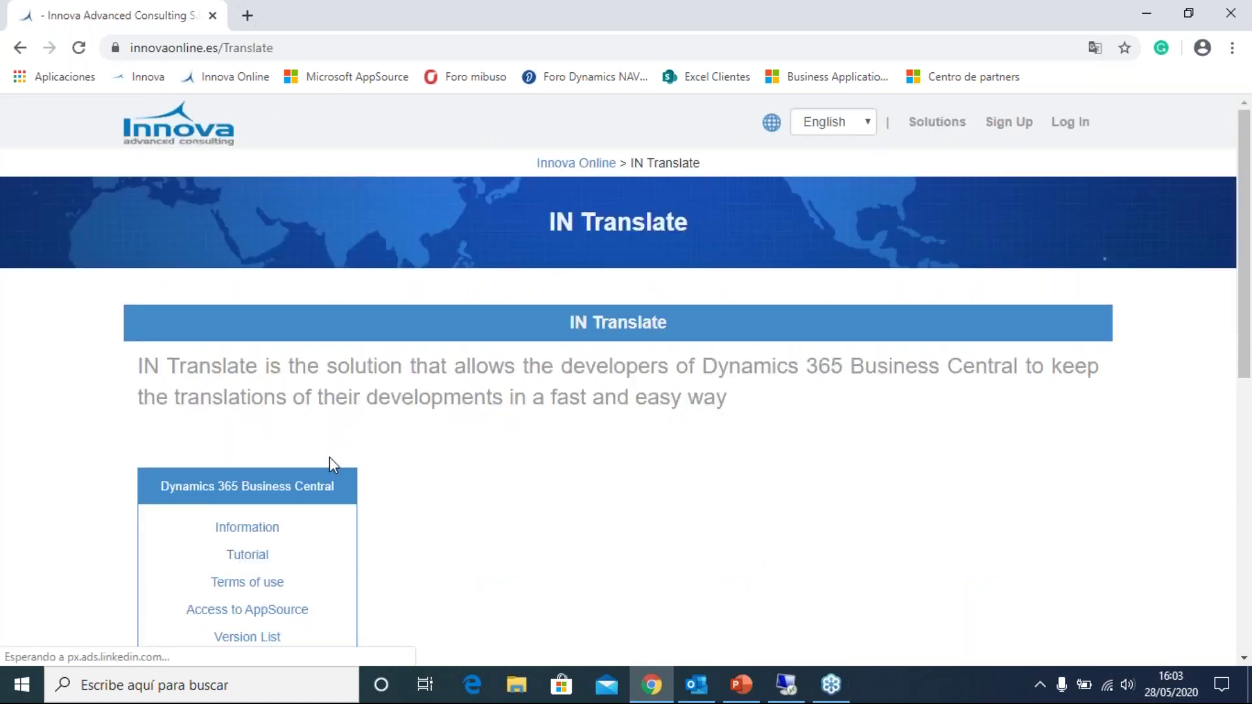
scroll(264, 448, "down", 1)
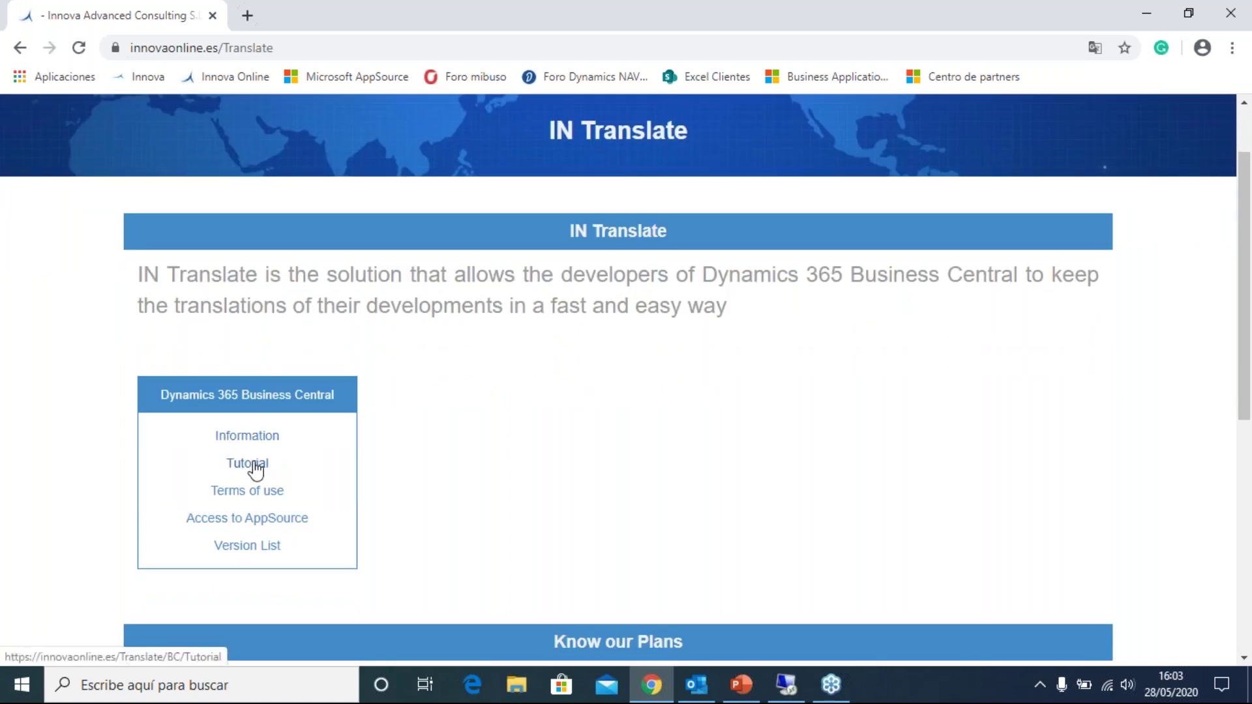
scroll(256, 469, "down", 3)
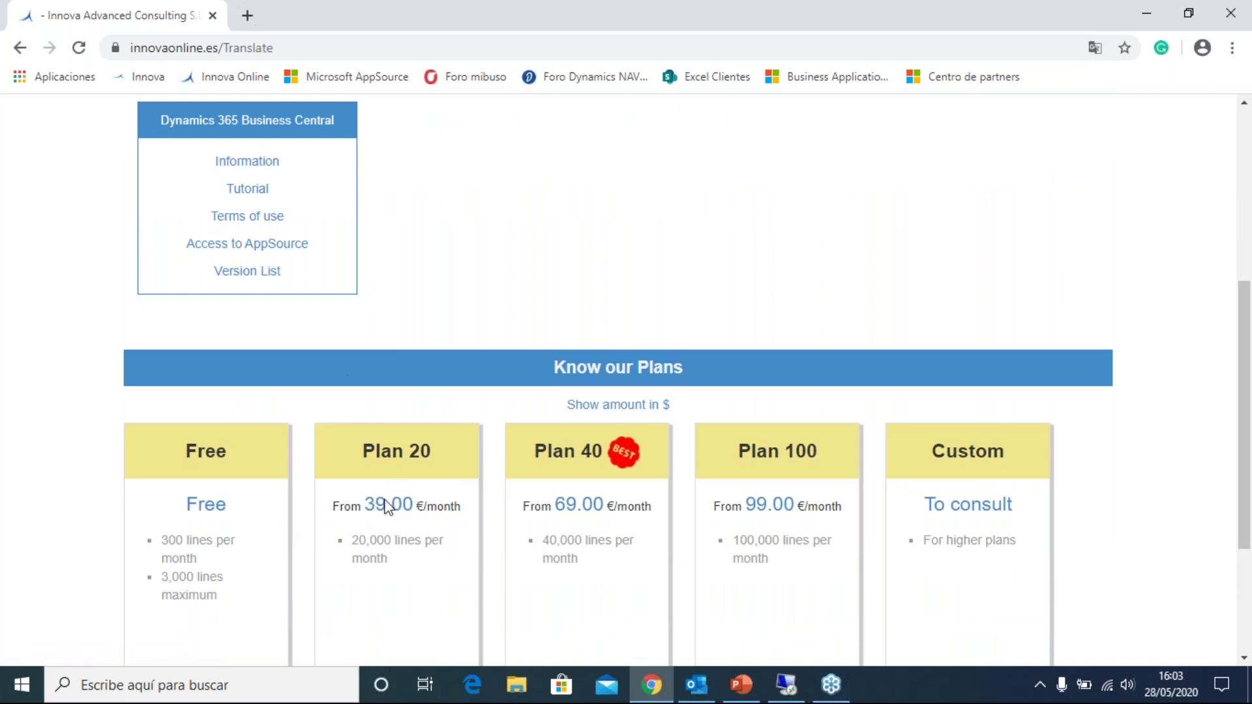
scroll(455, 467, "down", 2)
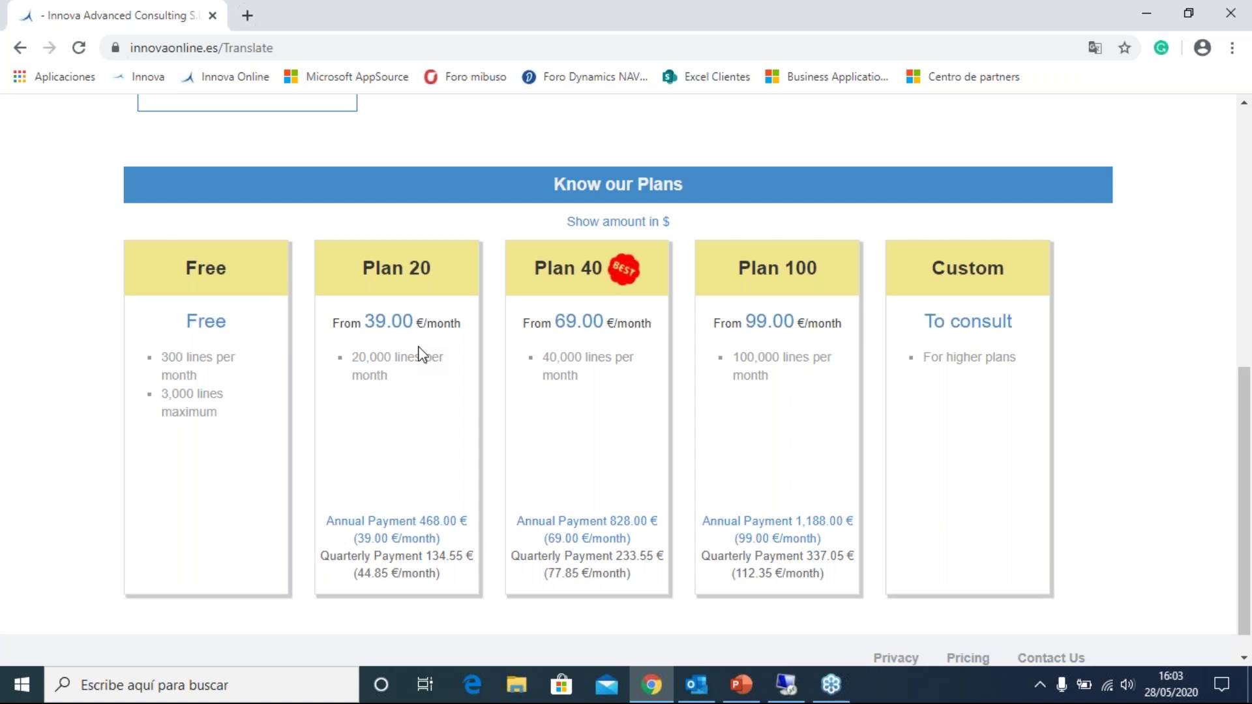
scroll(429, 340, "up", 7)
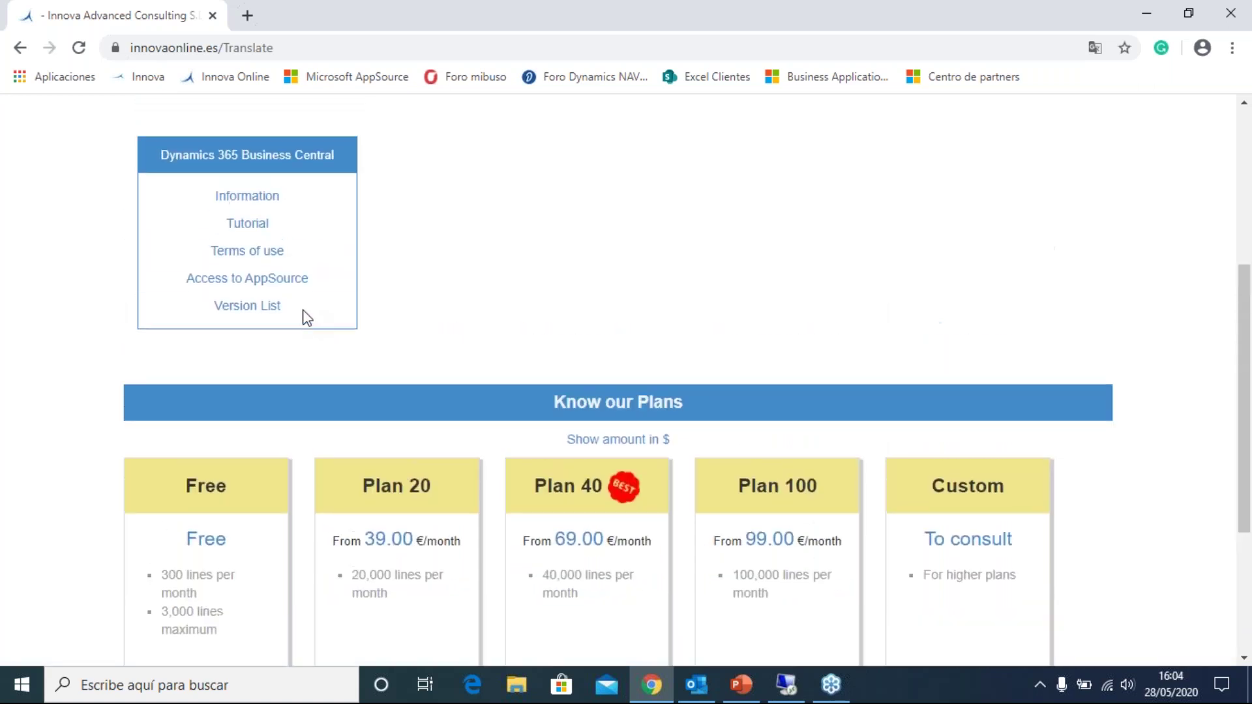
scroll(454, 242, "up", 2)
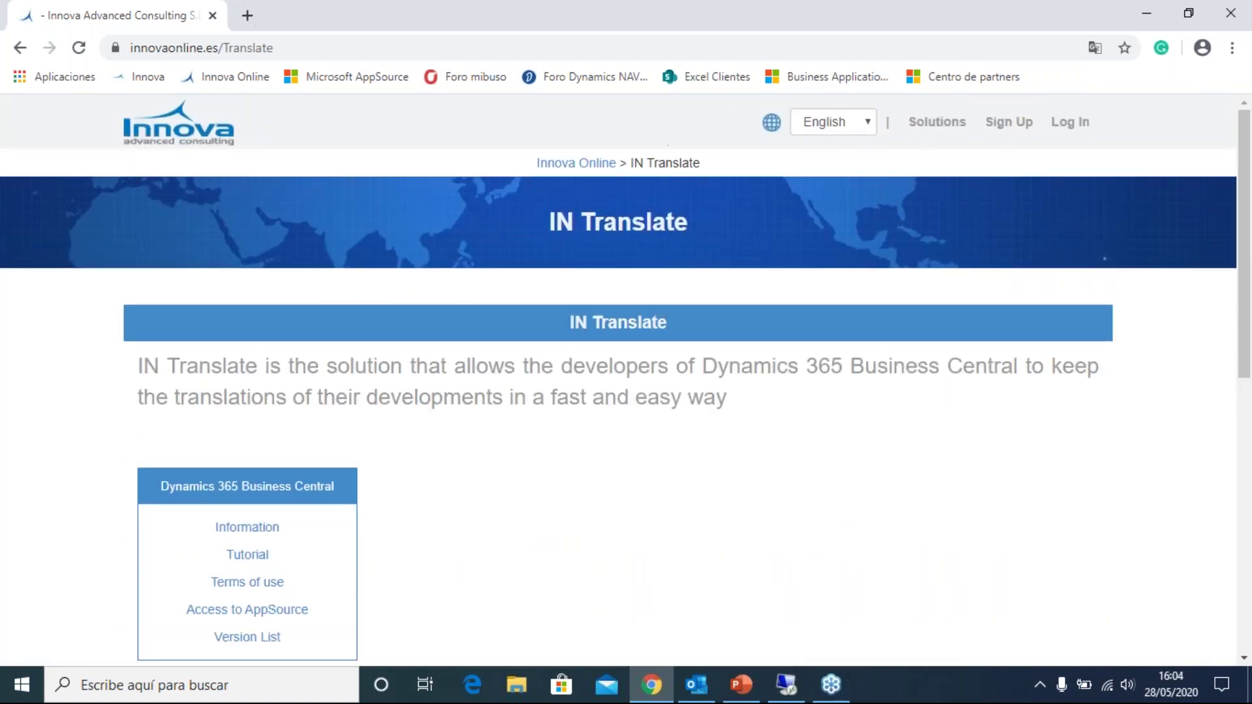
- Sign in to the Innova Online customer account with its email address and password
left_click(1071, 122)
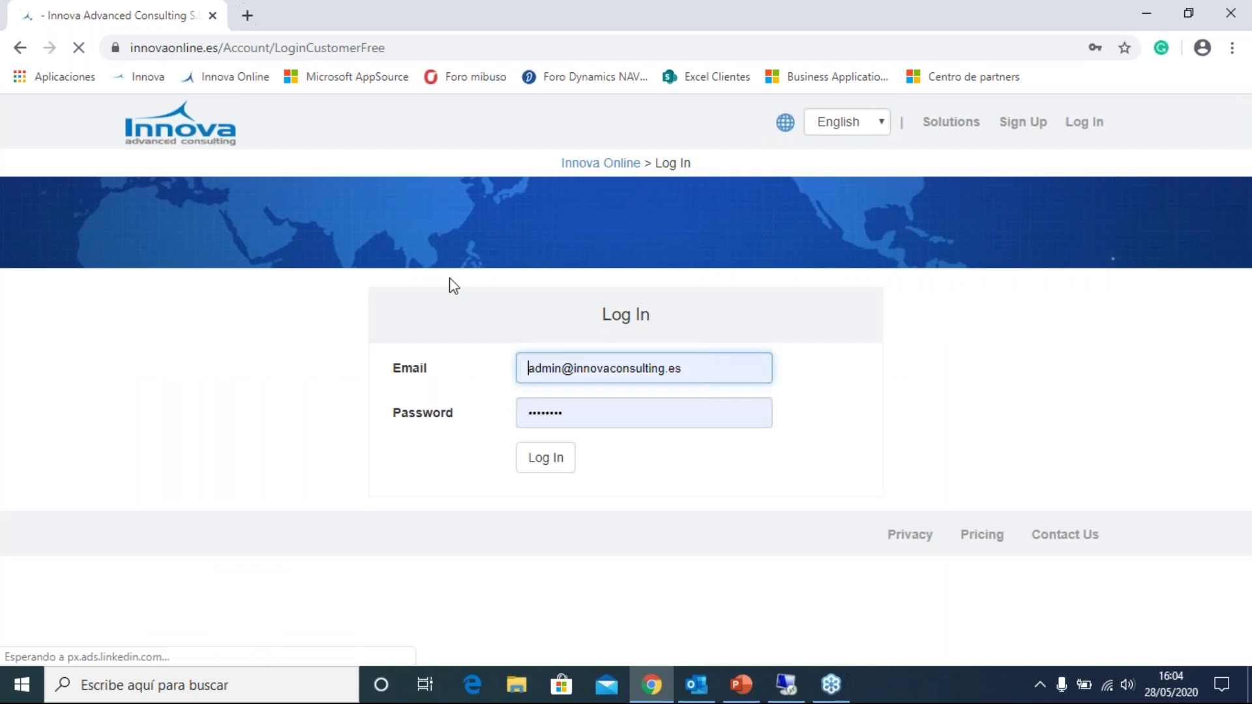
left_click(564, 366)
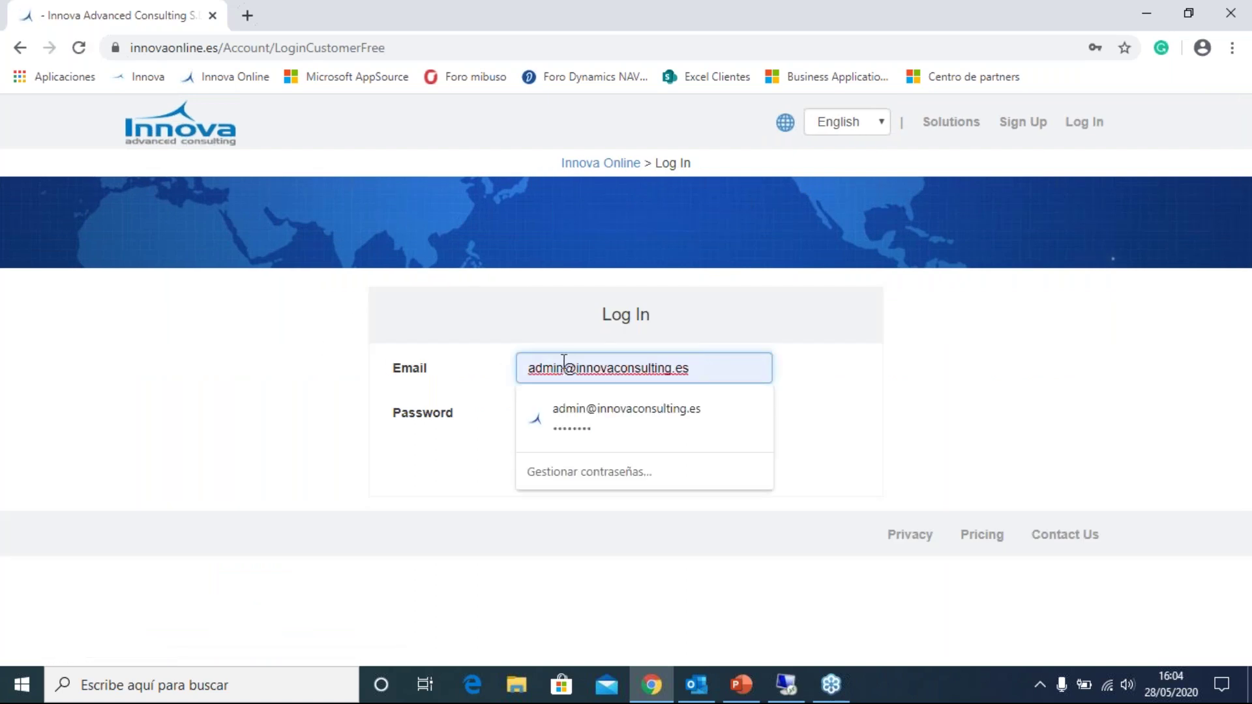
key("BackSpace")
key("BackSpace")
key("BackSpace")
key("BackSpace")
key("BackSpace")
type("vr")
key("BackSpace")
key("BackSpace")
key("Tab")
type("••••••••")
key("Return")
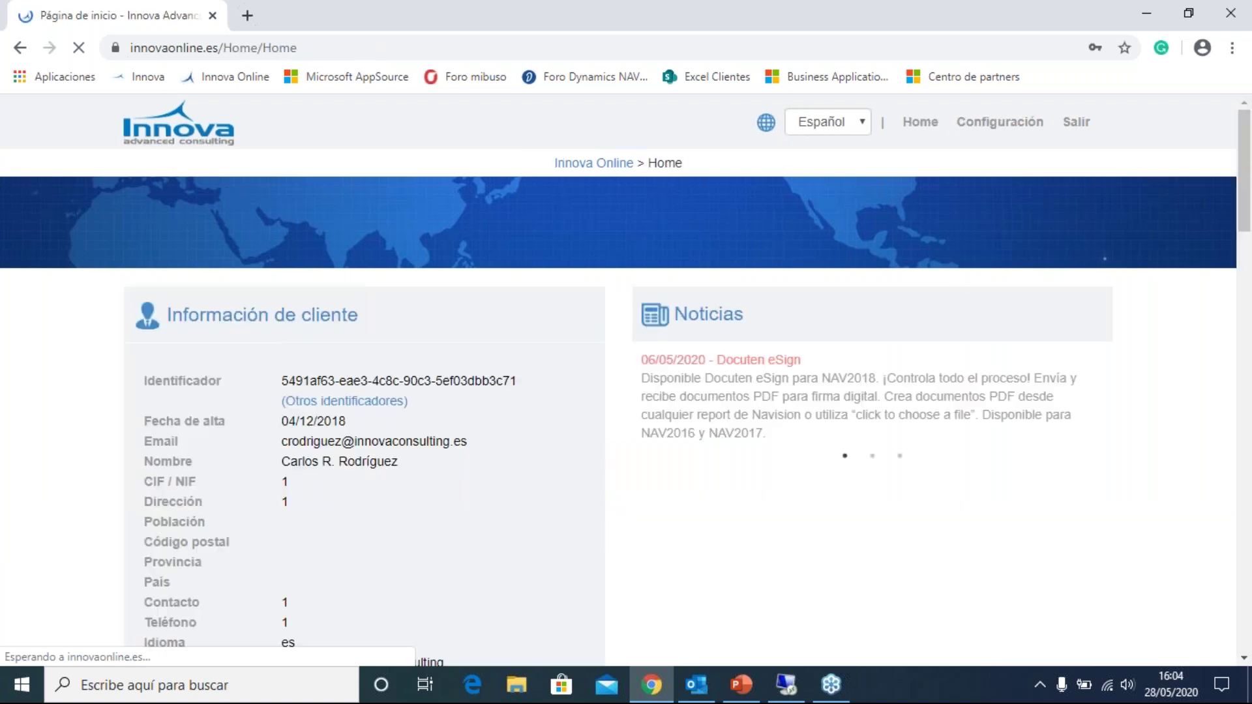
- Review the customer information and contracted solutions, including IN Translate on Plan Test at 333,33 €/mes
left_click_drag(280, 384, 539, 385)
left_click(539, 385)
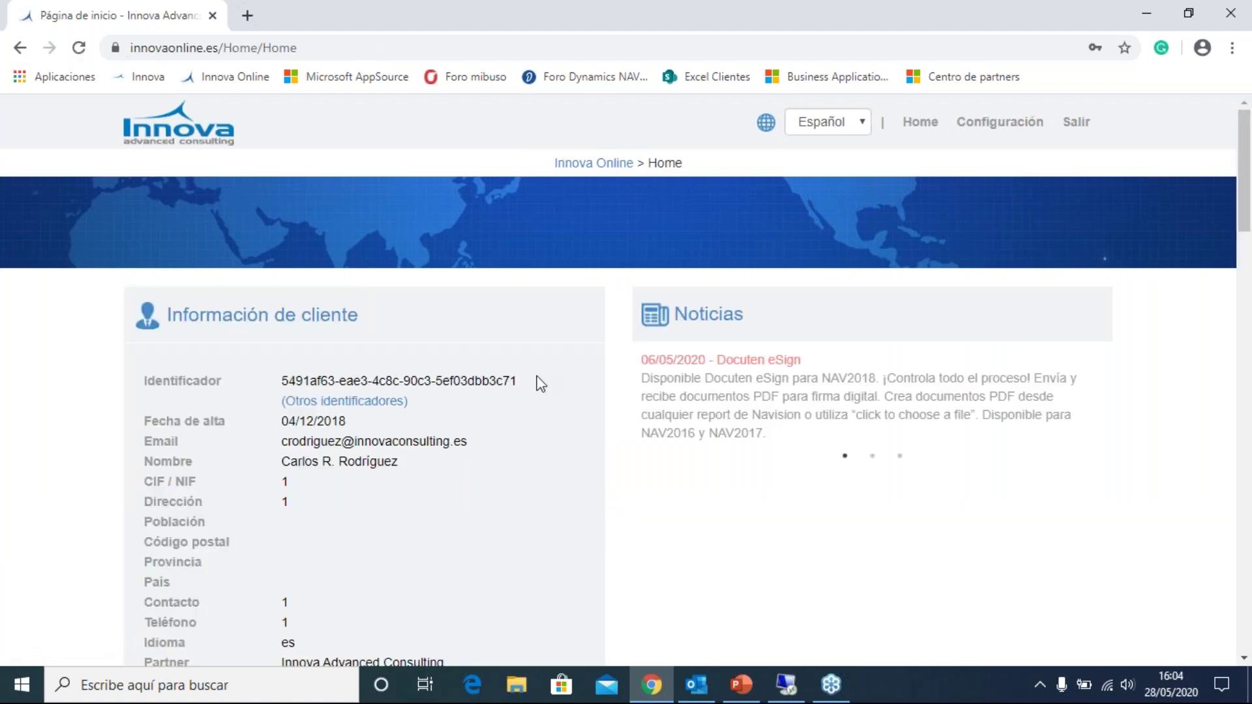
left_click_drag(281, 384, 542, 382)
left_click(533, 390)
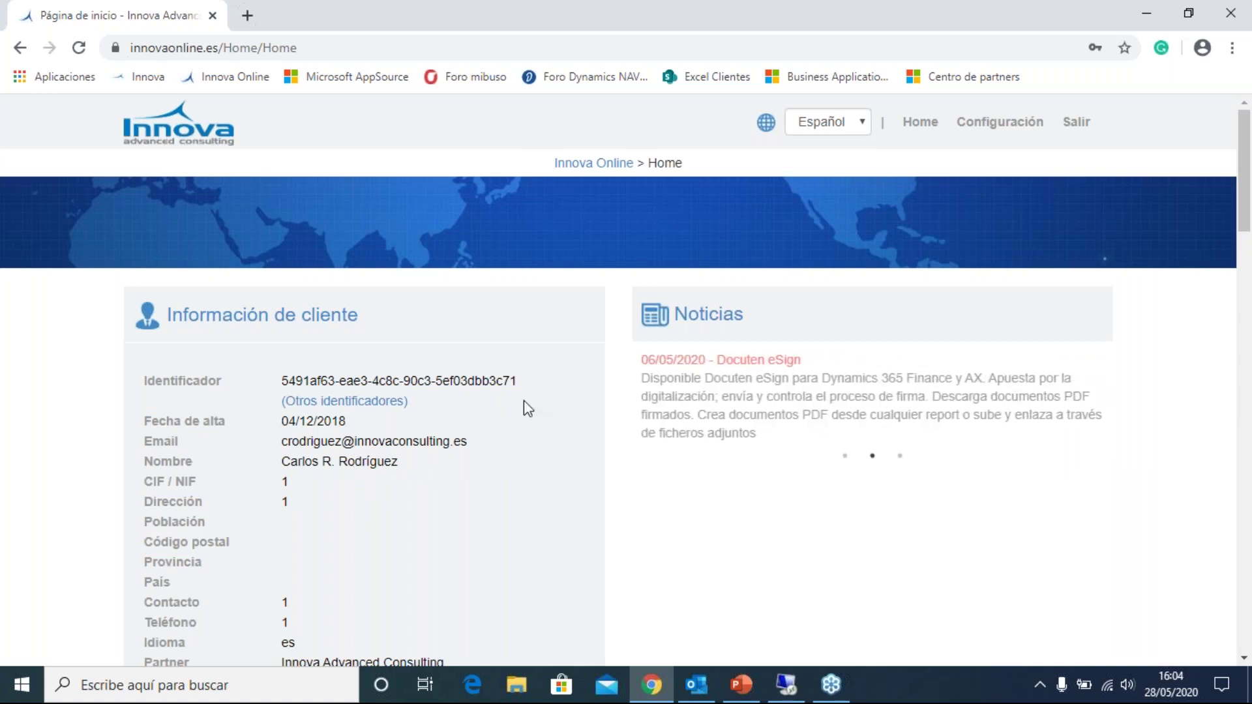
scroll(525, 424, "down", 4)
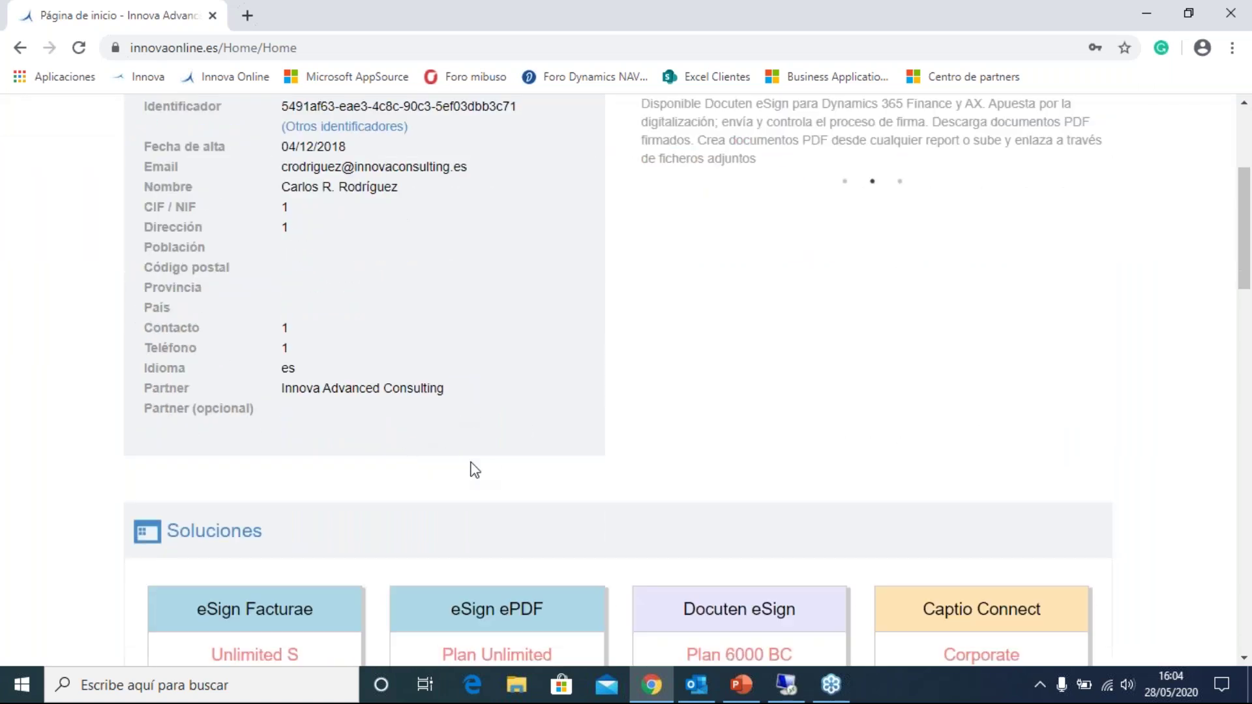
scroll(402, 440, "down", 1)
scroll(427, 424, "down", 5)
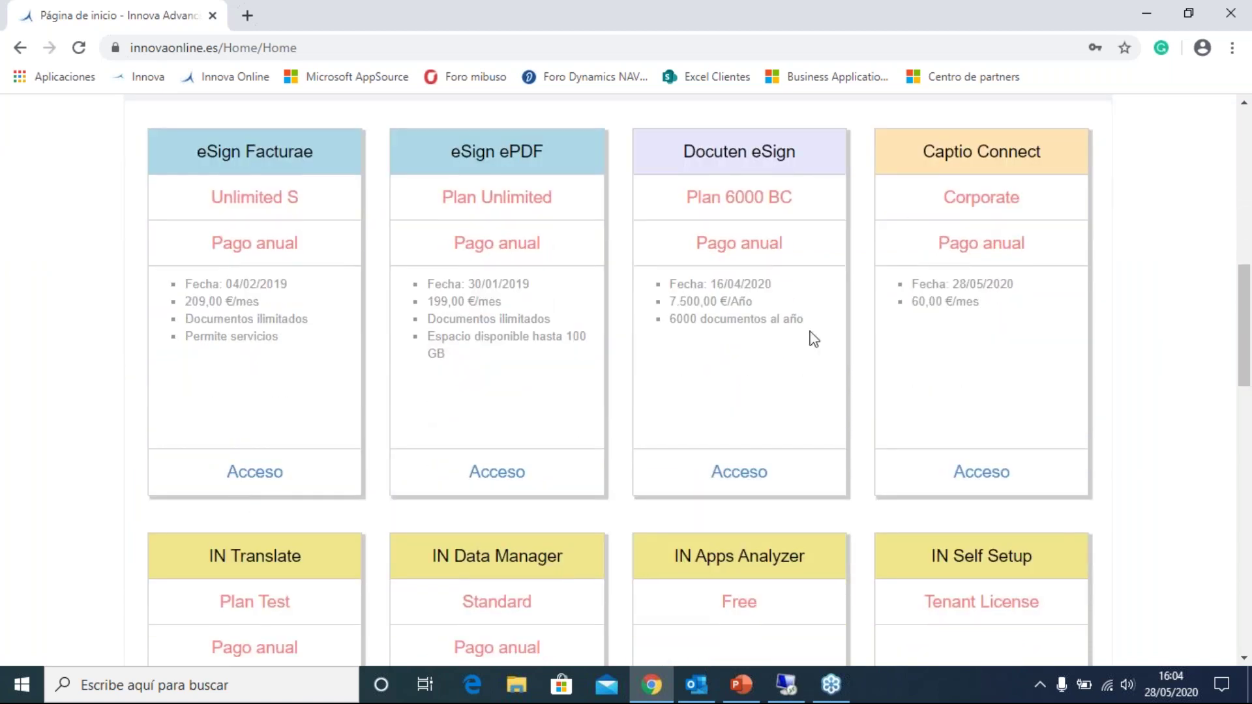
scroll(766, 335, "down", 4)
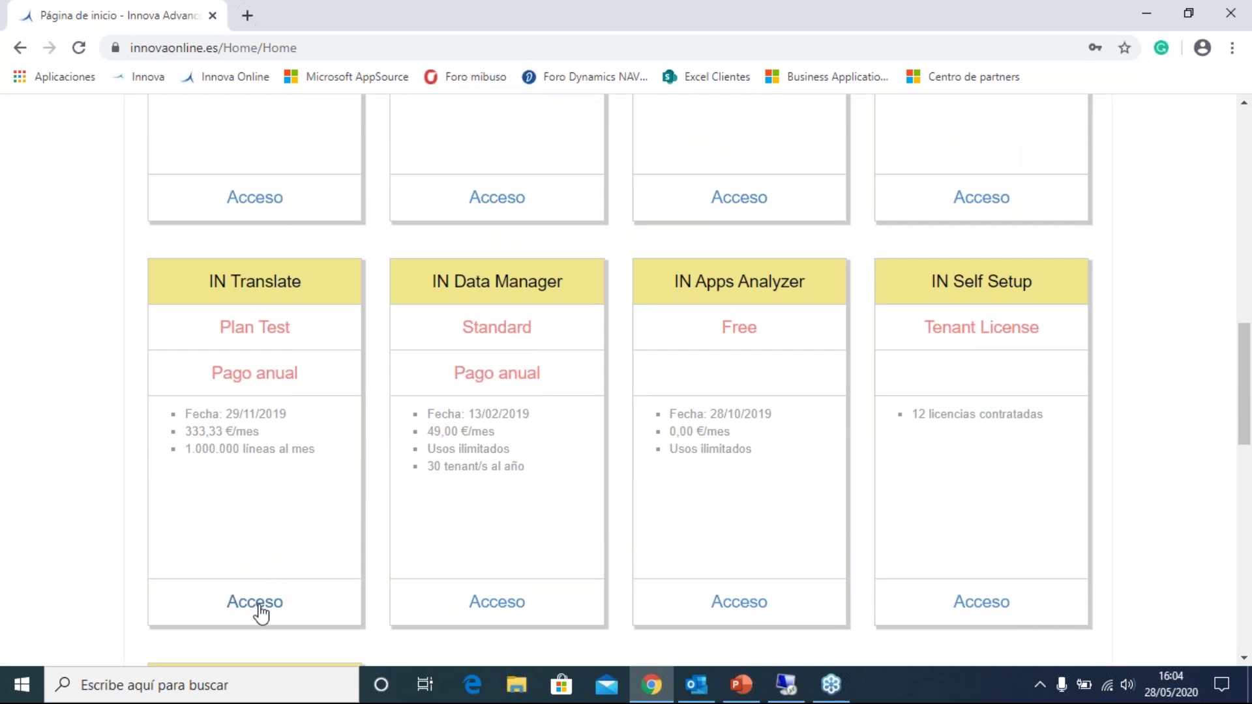
- Open the IN Translate service portal and switch its page language to English
left_click(259, 607)
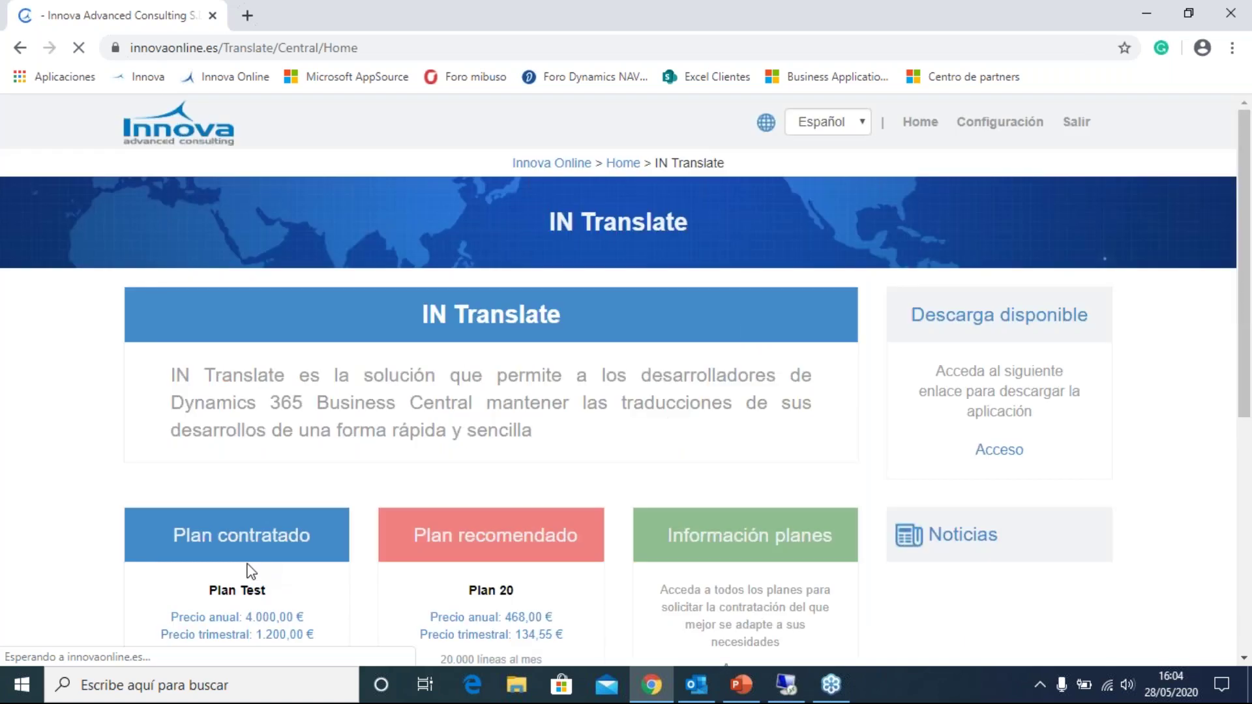
scroll(739, 326, "down", 1)
scroll(998, 244, "up", 1)
left_click(827, 125)
left_click(824, 157)
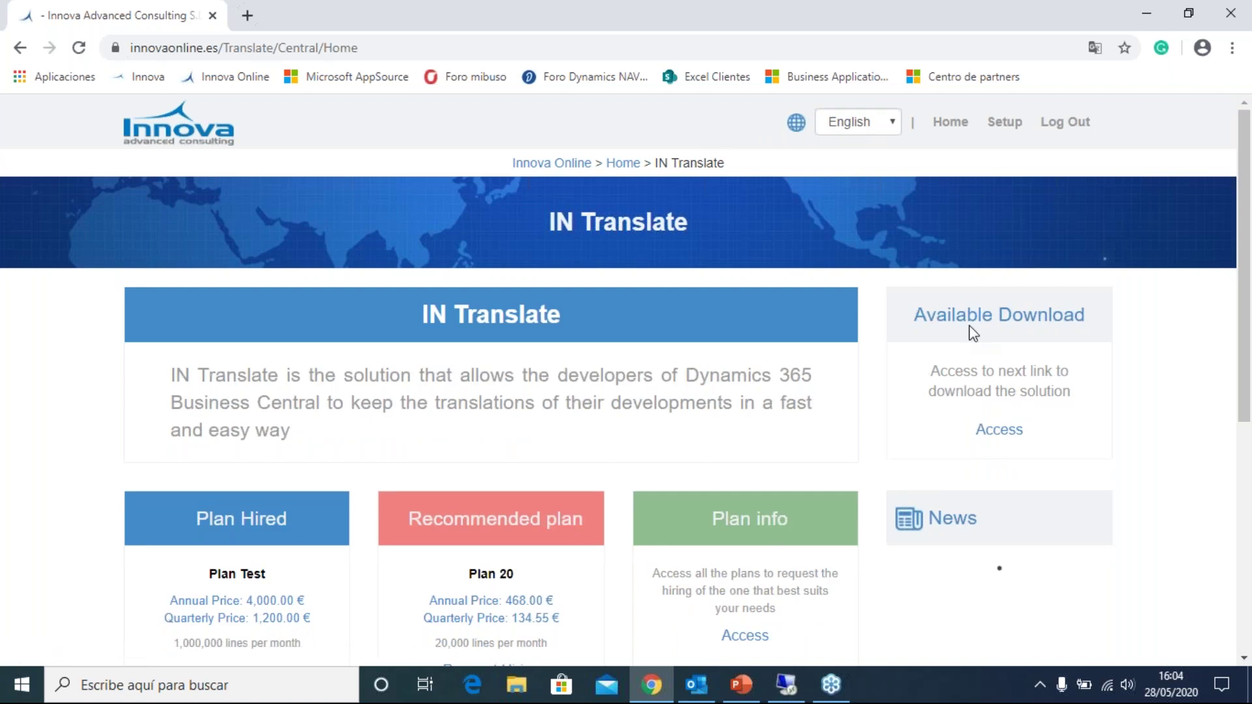
scroll(534, 464, "down", 1)
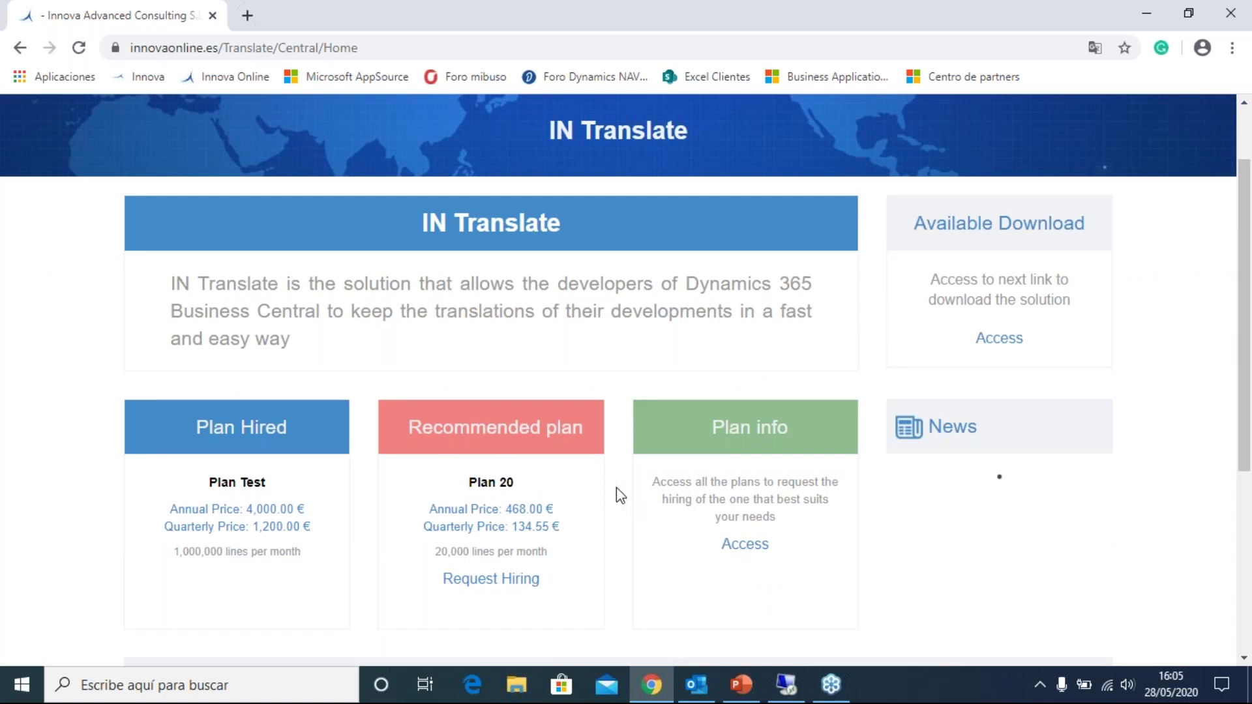
scroll(593, 492, "down", 1)
scroll(515, 420, "down", 3)
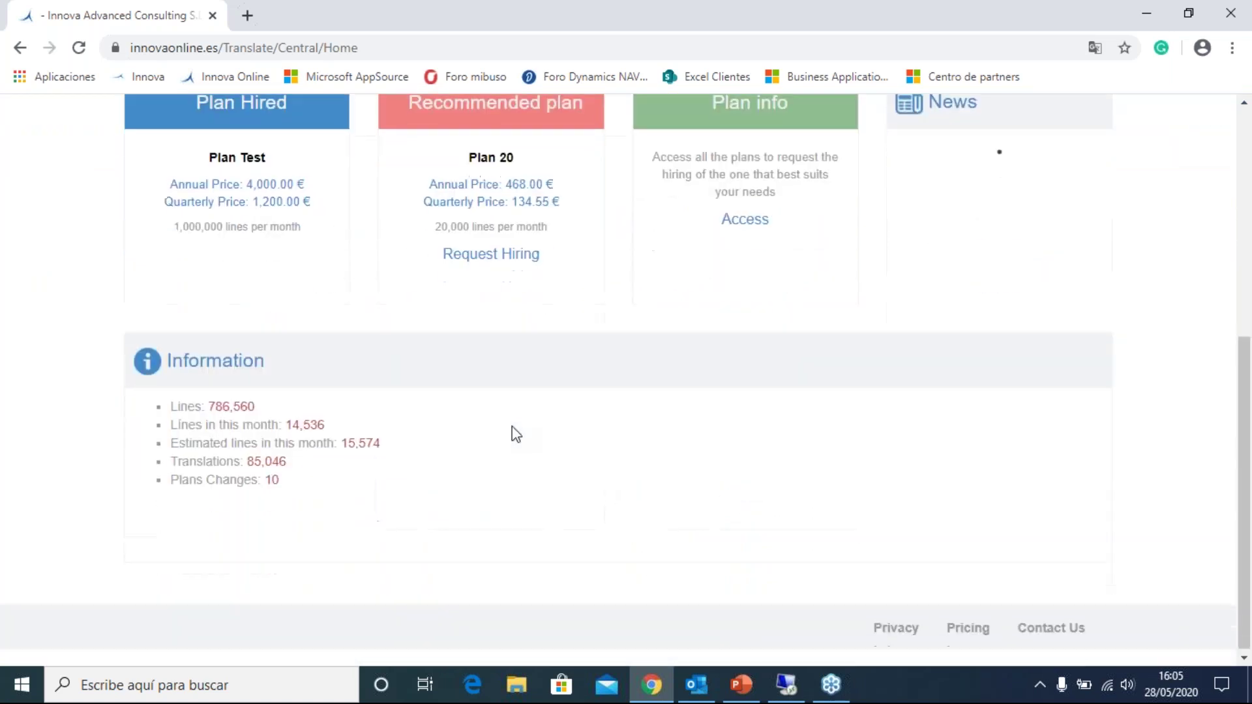
scroll(512, 430, "up", 6)
- Minimize Chrome and PowerPoint to bring up Business Central's INTranslate page over remote desktop
left_click(655, 693)
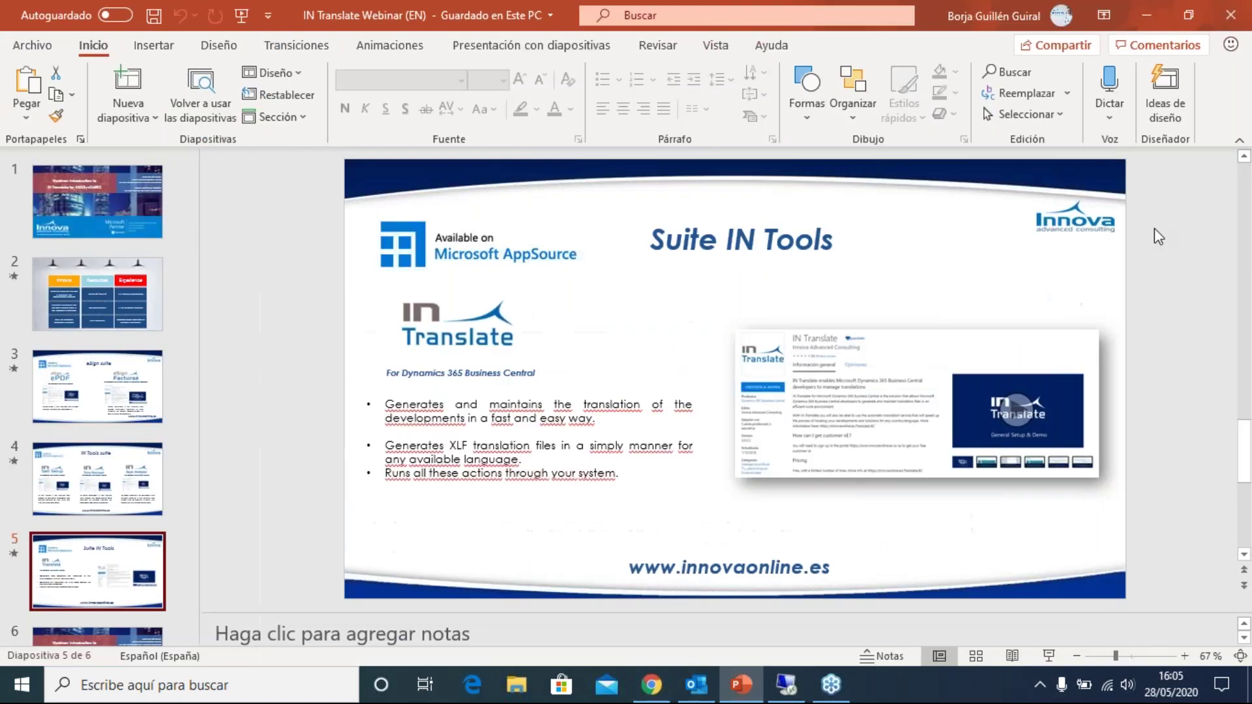
left_click(1138, 10)
left_click(788, 683)
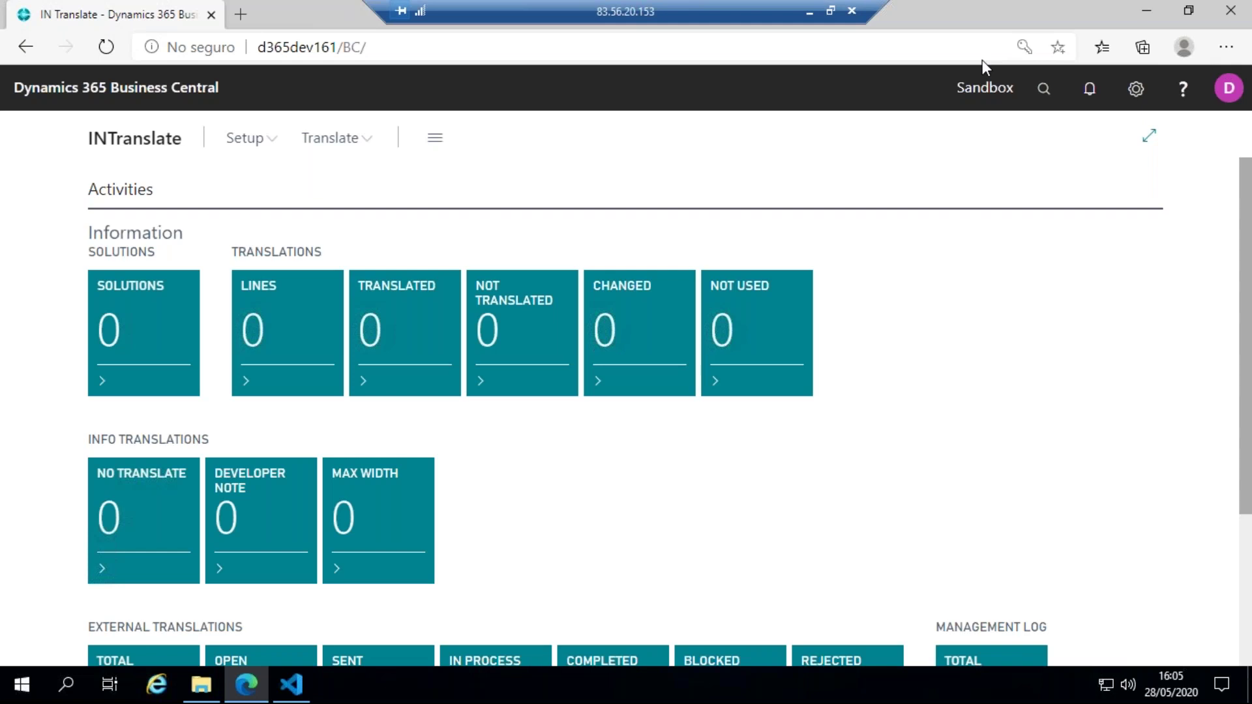
scroll(516, 187, "down", 1)
scroll(503, 186, "down", 1)
scroll(449, 271, "up", 2)
left_click(280, 140)
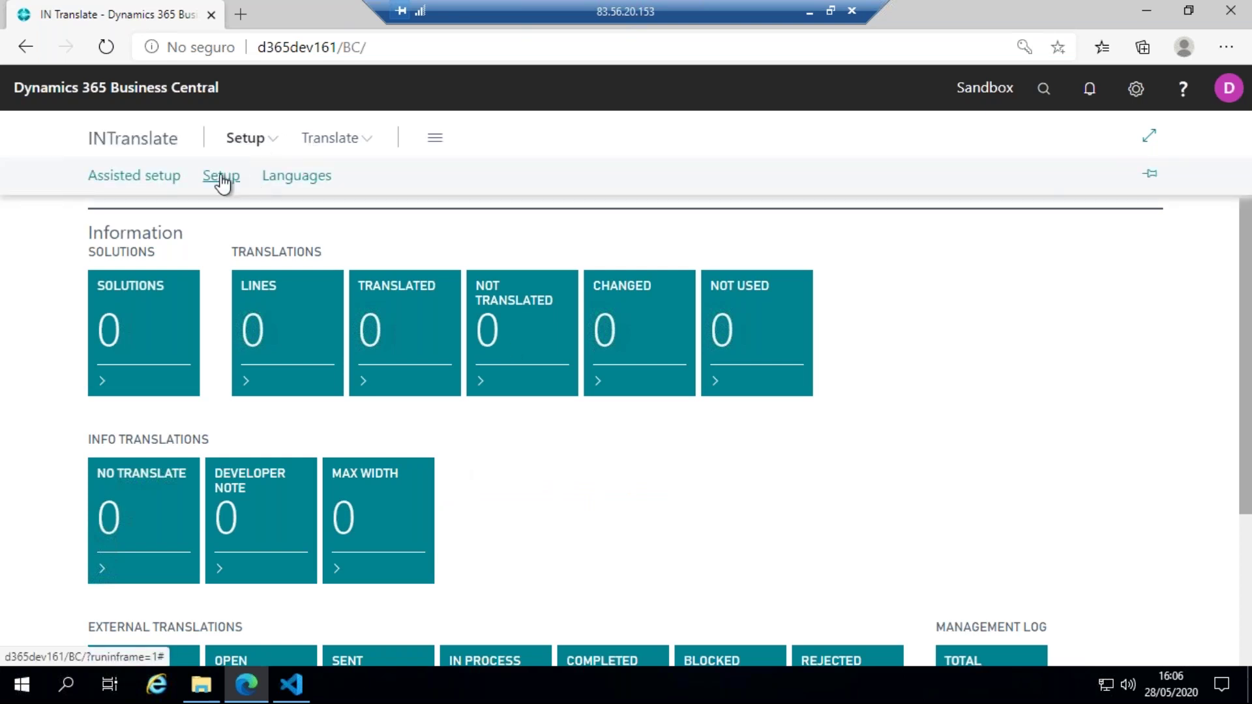
- Check the Innova Online Setup customer ID and the English, Spanish and Italian languages, then go to VS Code
left_click(221, 177)
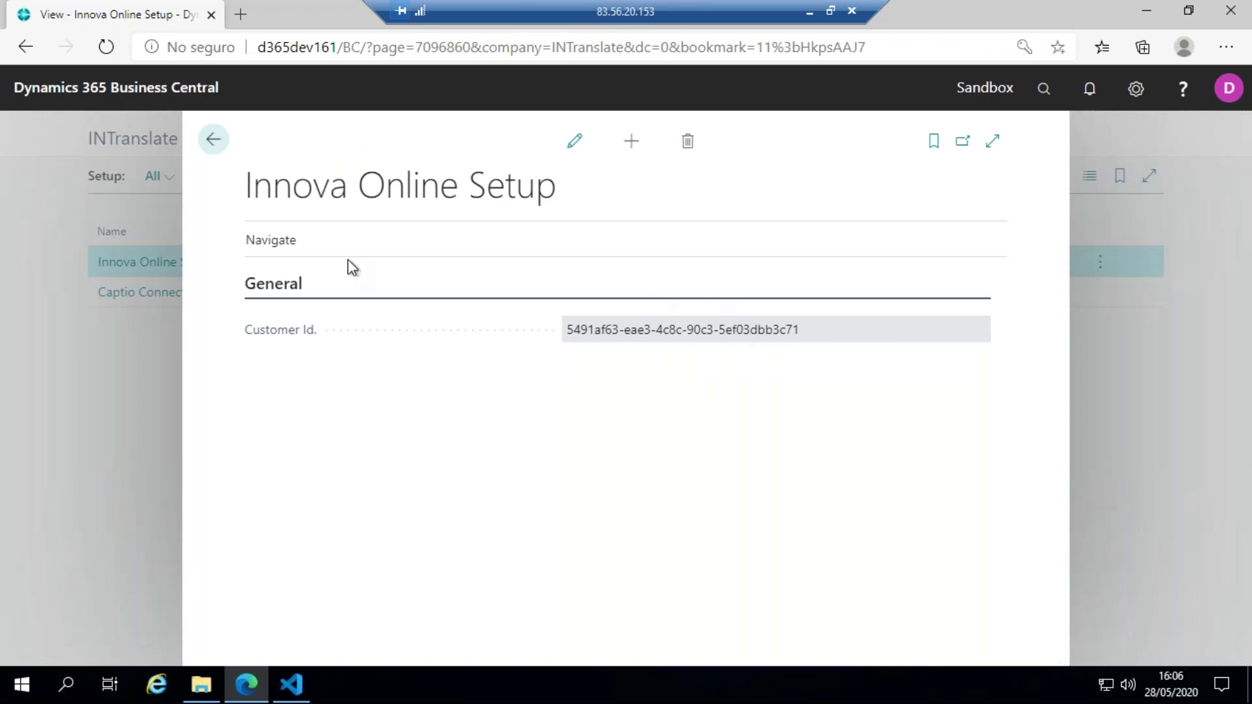
left_click(215, 140)
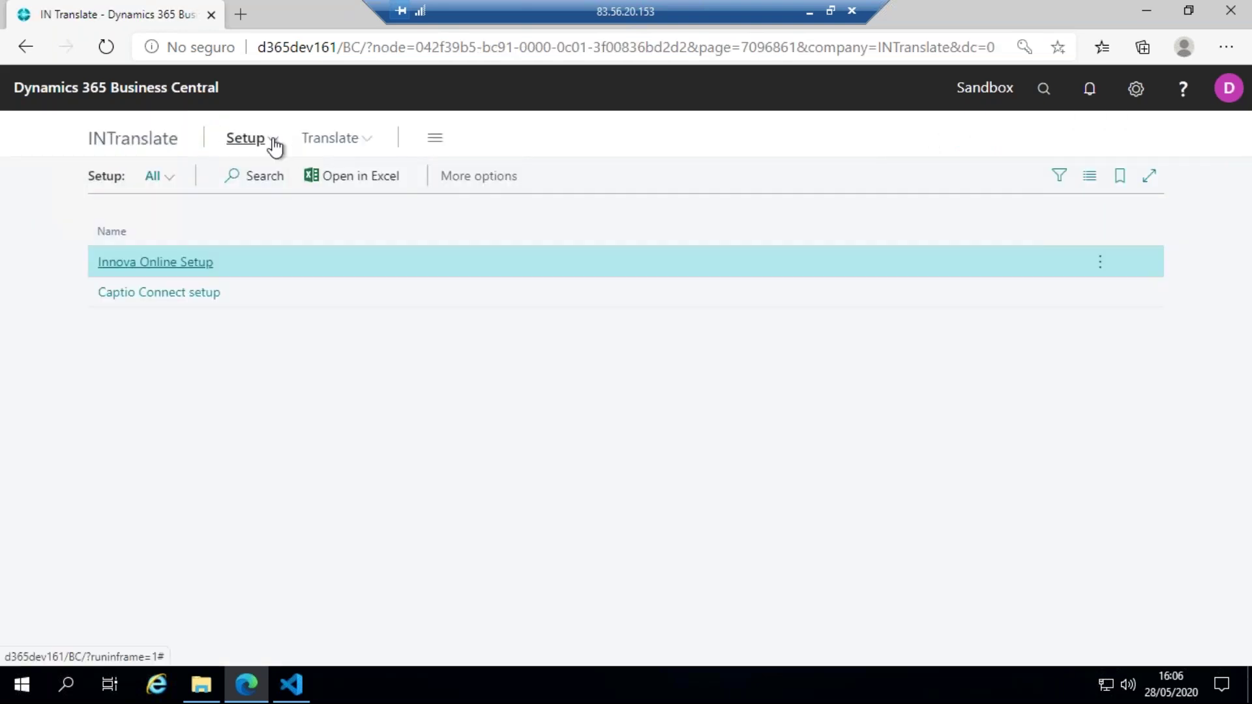
left_click(274, 146)
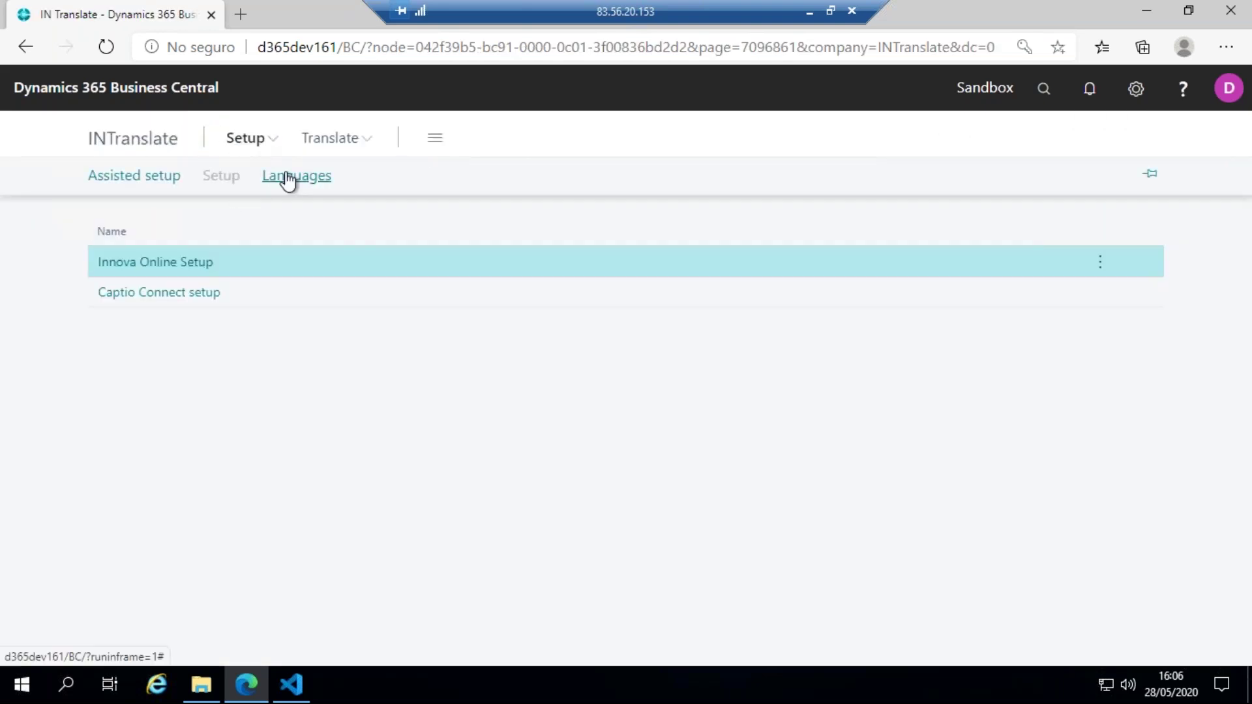
left_click(287, 179)
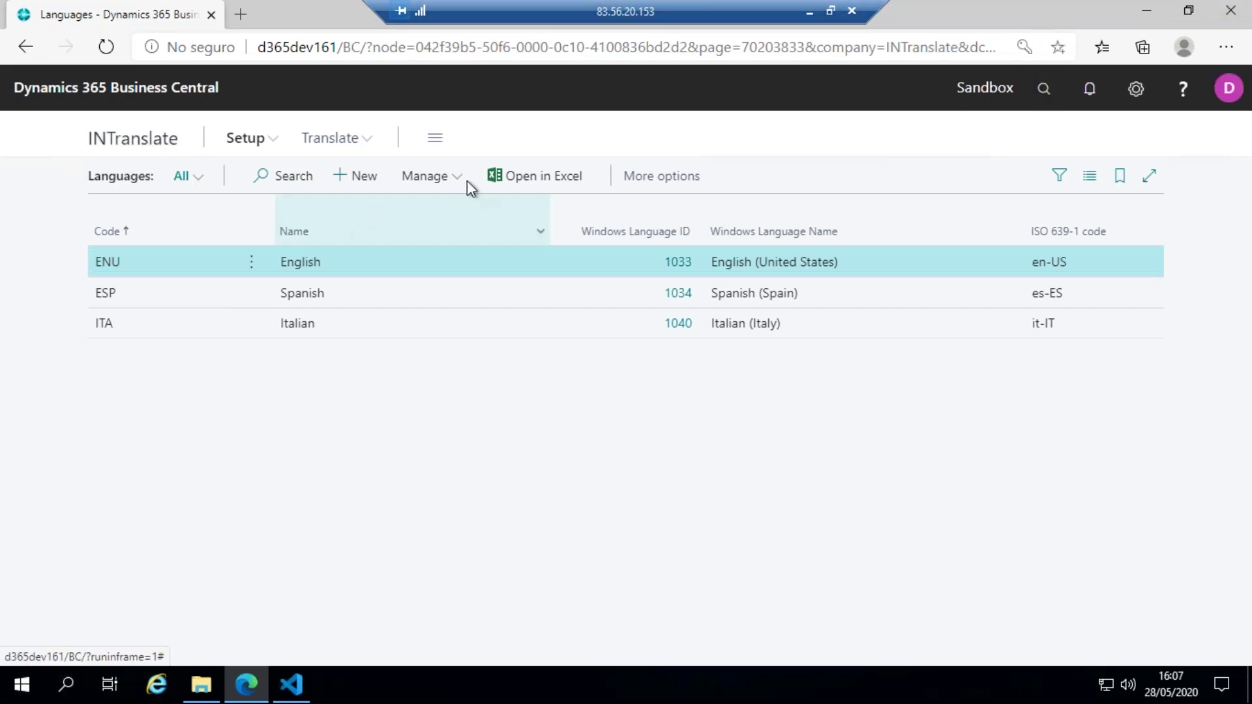
left_click(299, 696)
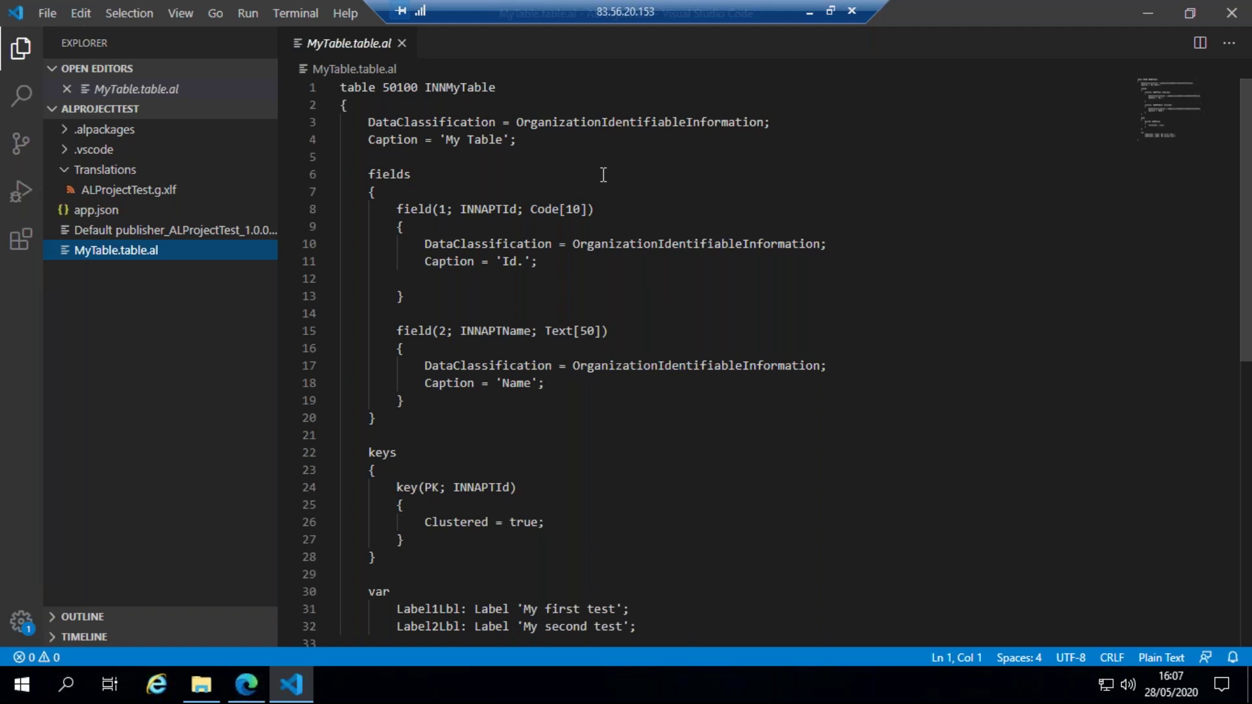
- Read through table 50100 INNMyTable in MyTable.table.al, then return to Business Central's INTranslate page
scroll(509, 287, "down", 1)
scroll(509, 287, "down", 2)
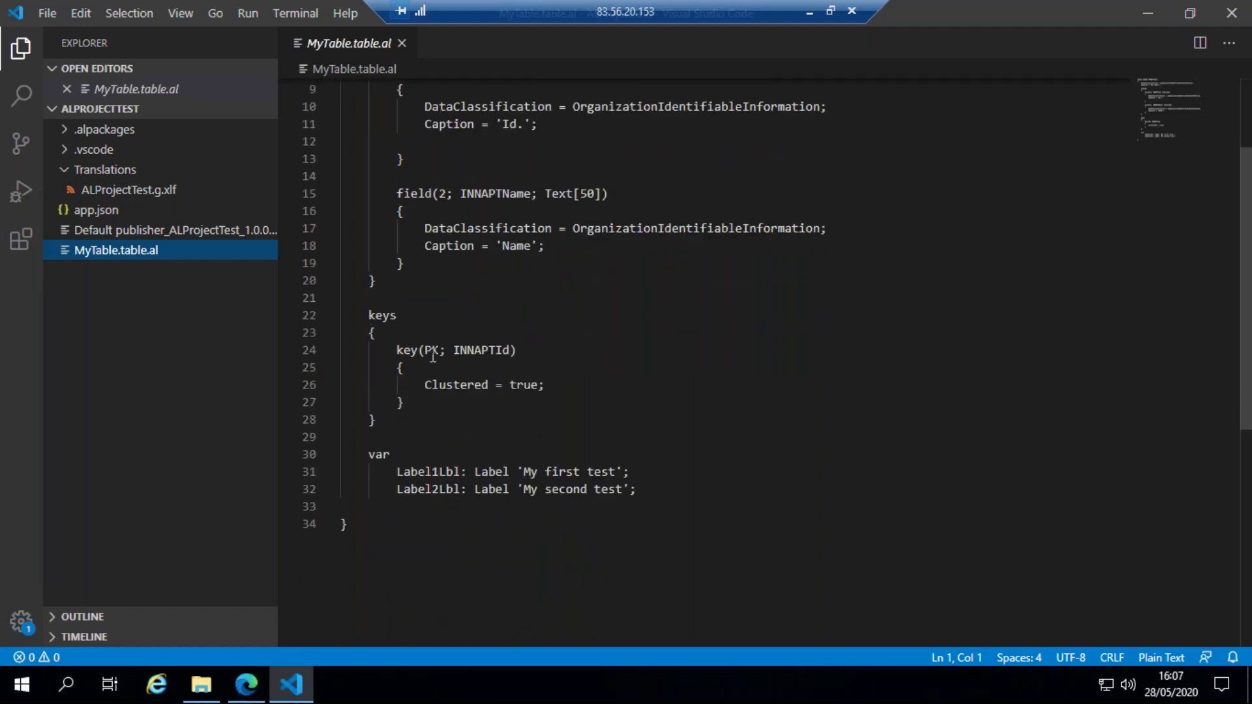
scroll(472, 357, "up", 2)
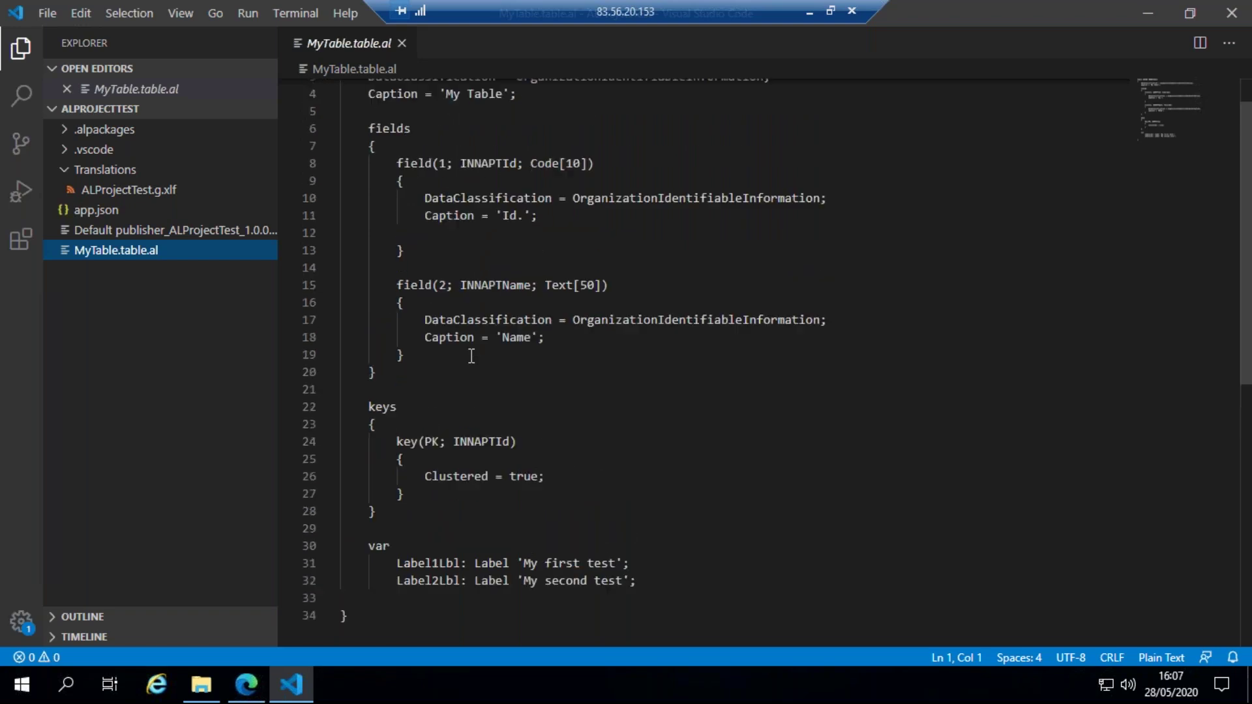
scroll(471, 356, "up", 1)
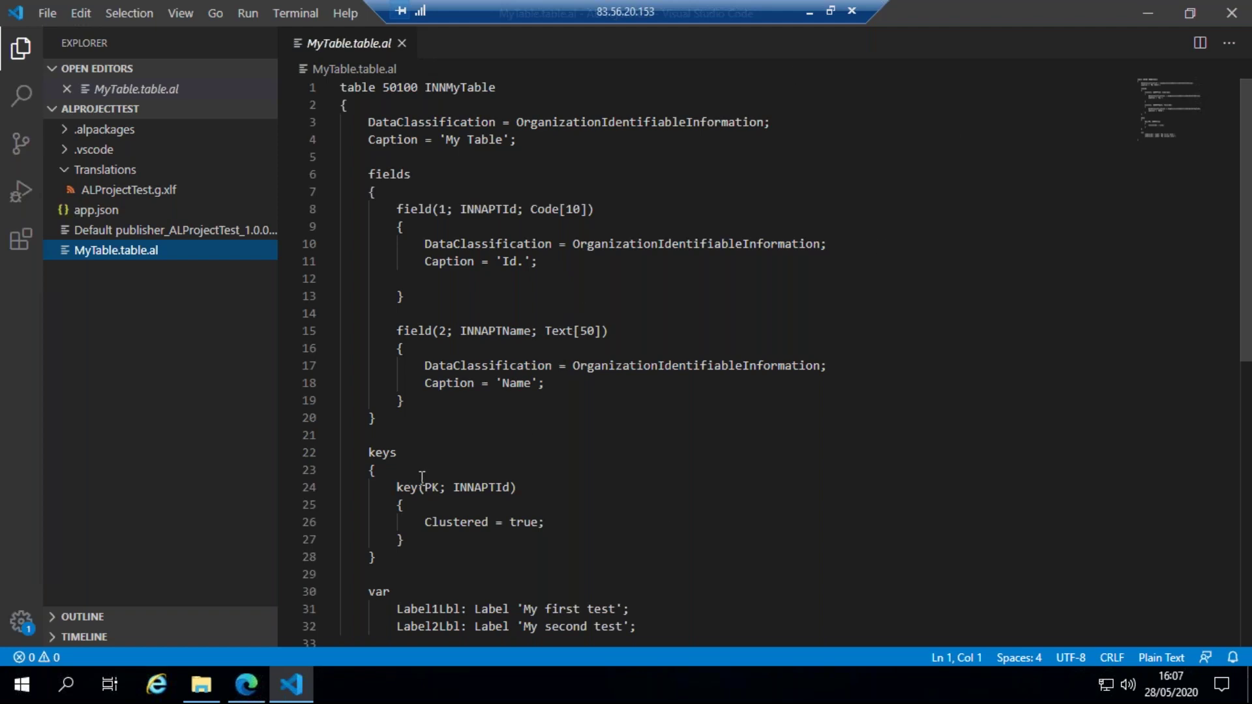
scroll(854, 310, "down", 2)
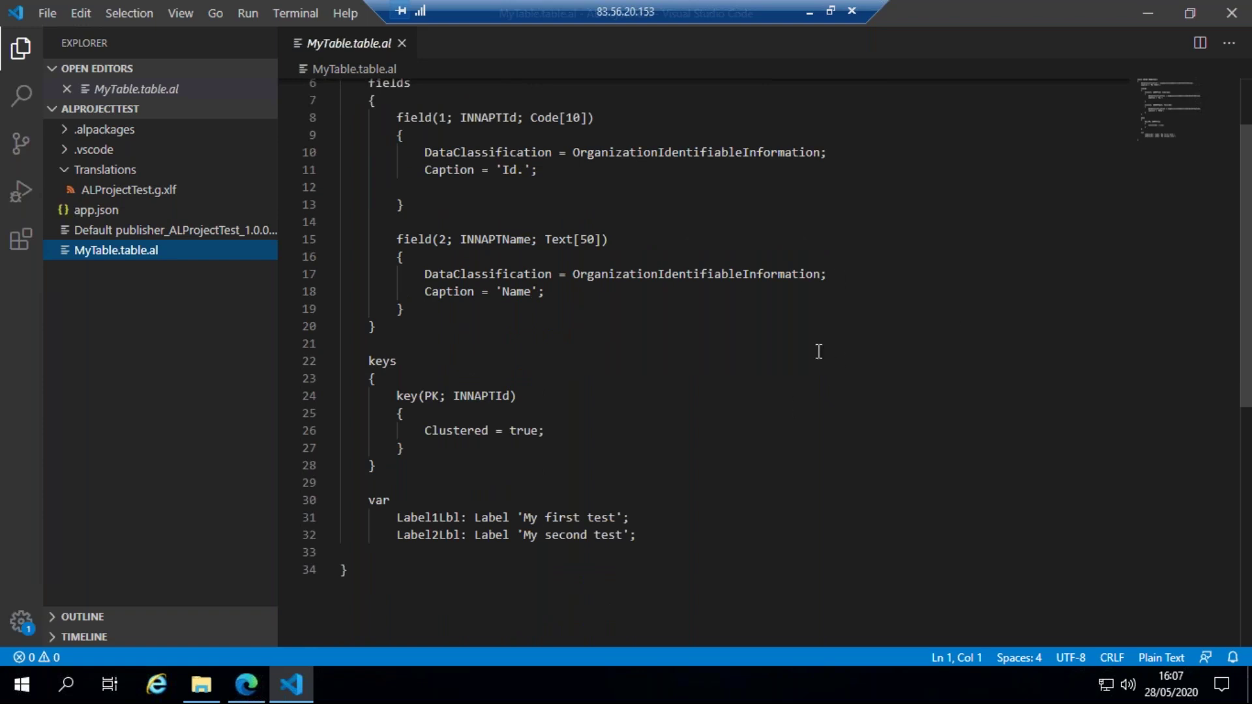
scroll(786, 363, "up", 2)
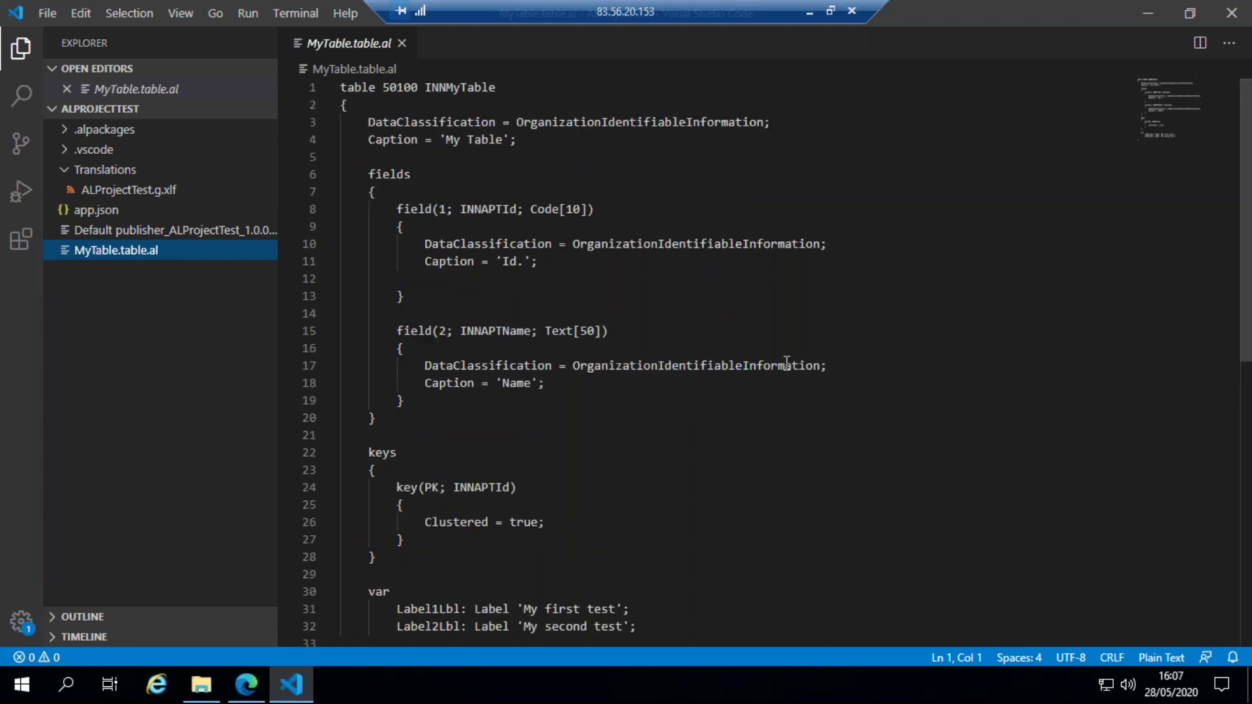
key("alt+Tab")
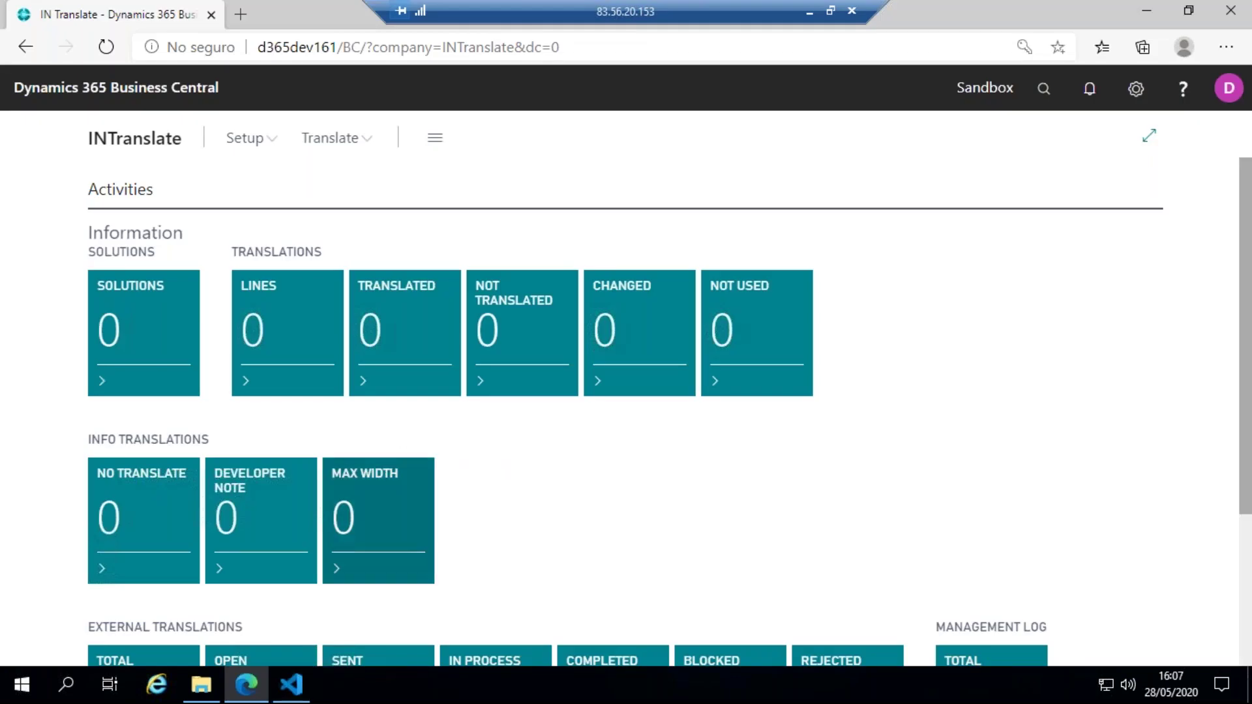
- Open the empty Translate list from the INTranslate navigation bar and show its Actions menu
left_click(355, 145)
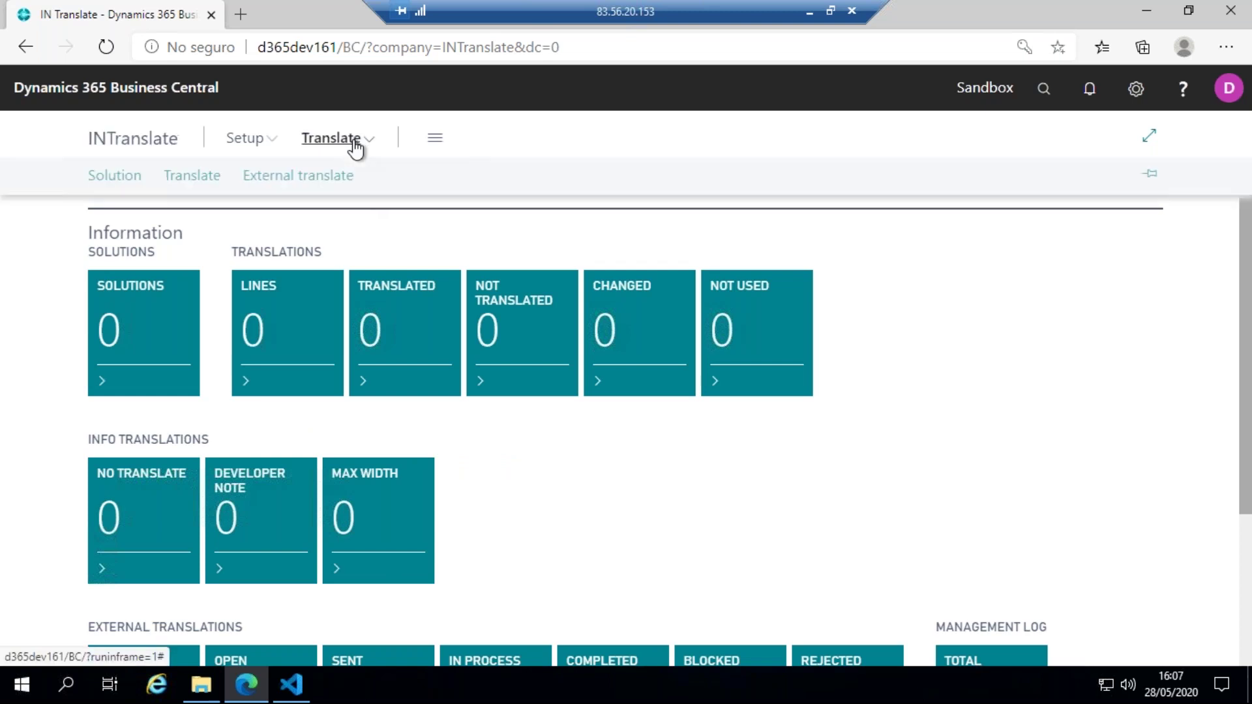
left_click(193, 176)
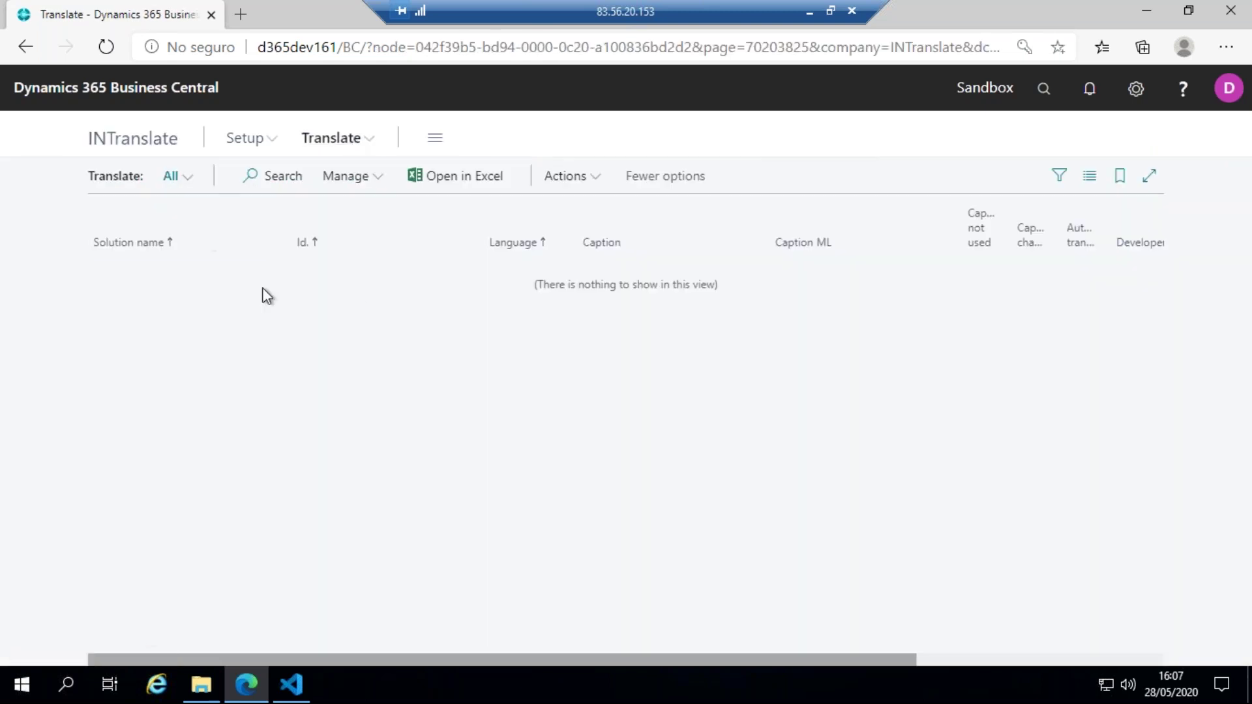
left_click(577, 176)
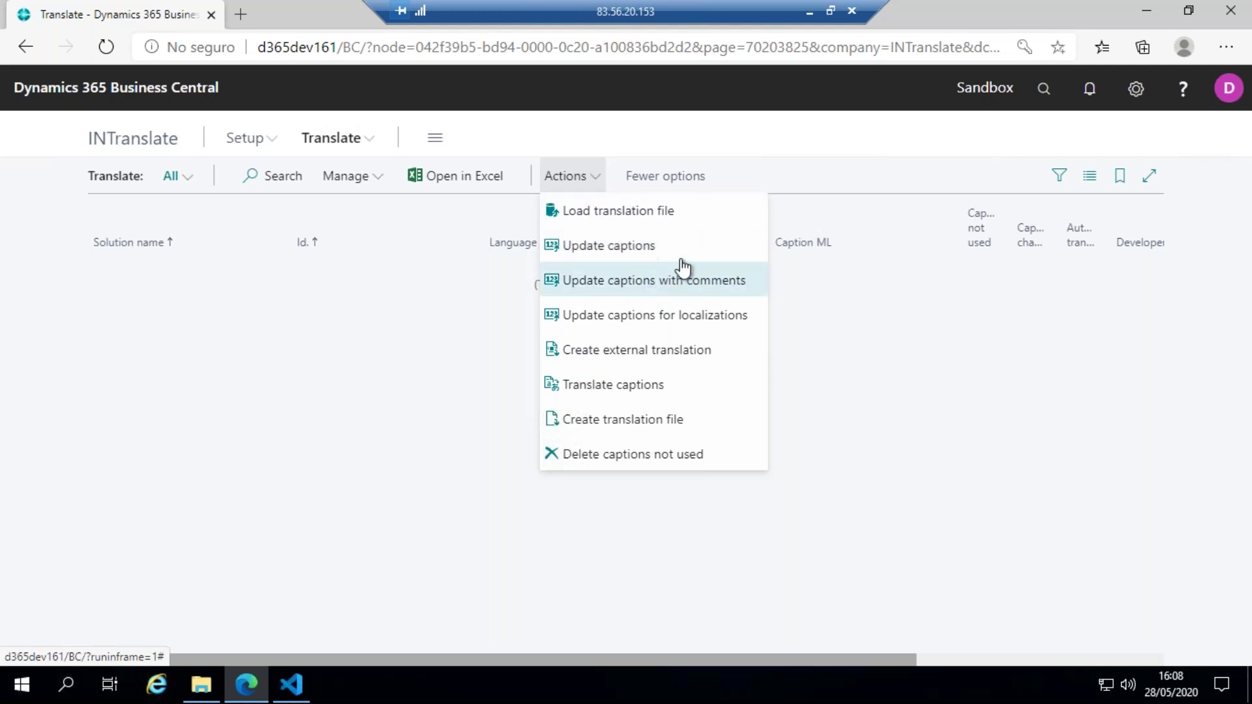
- Run Update captions for language ESP from ALProjectTest.g, creating five ALProjectTest caption lines
left_click(632, 257)
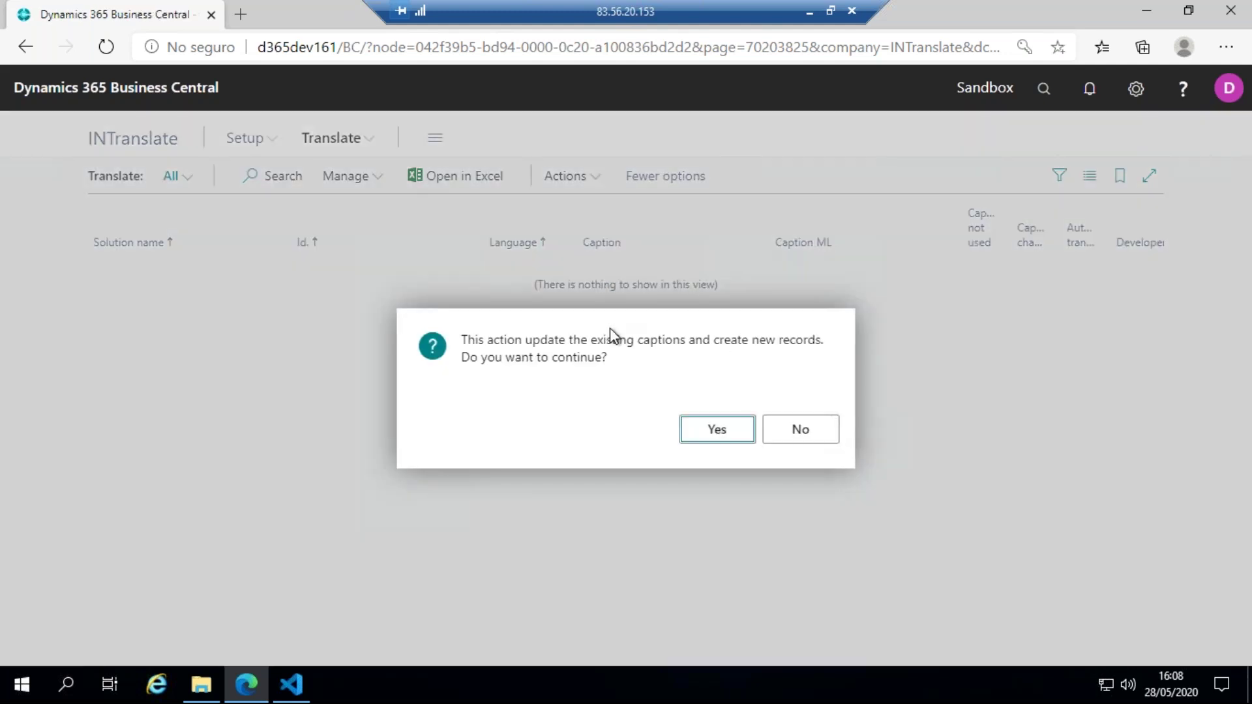
left_click(710, 434)
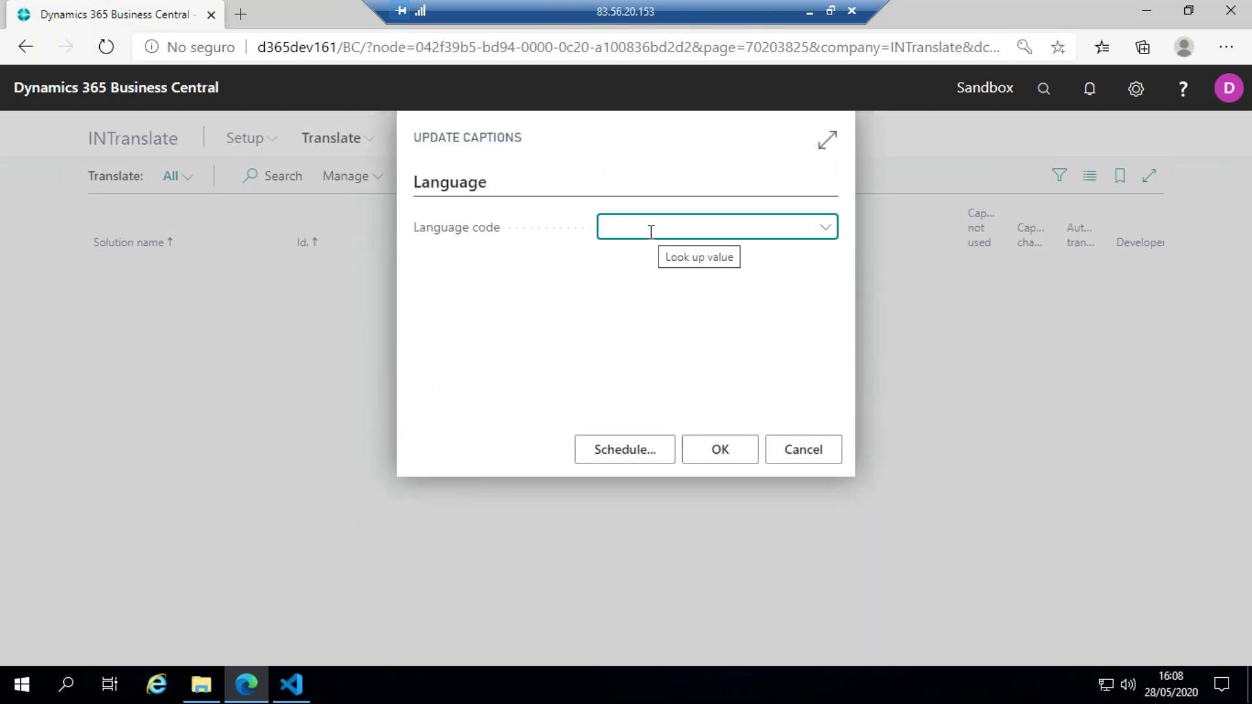
type("esp")
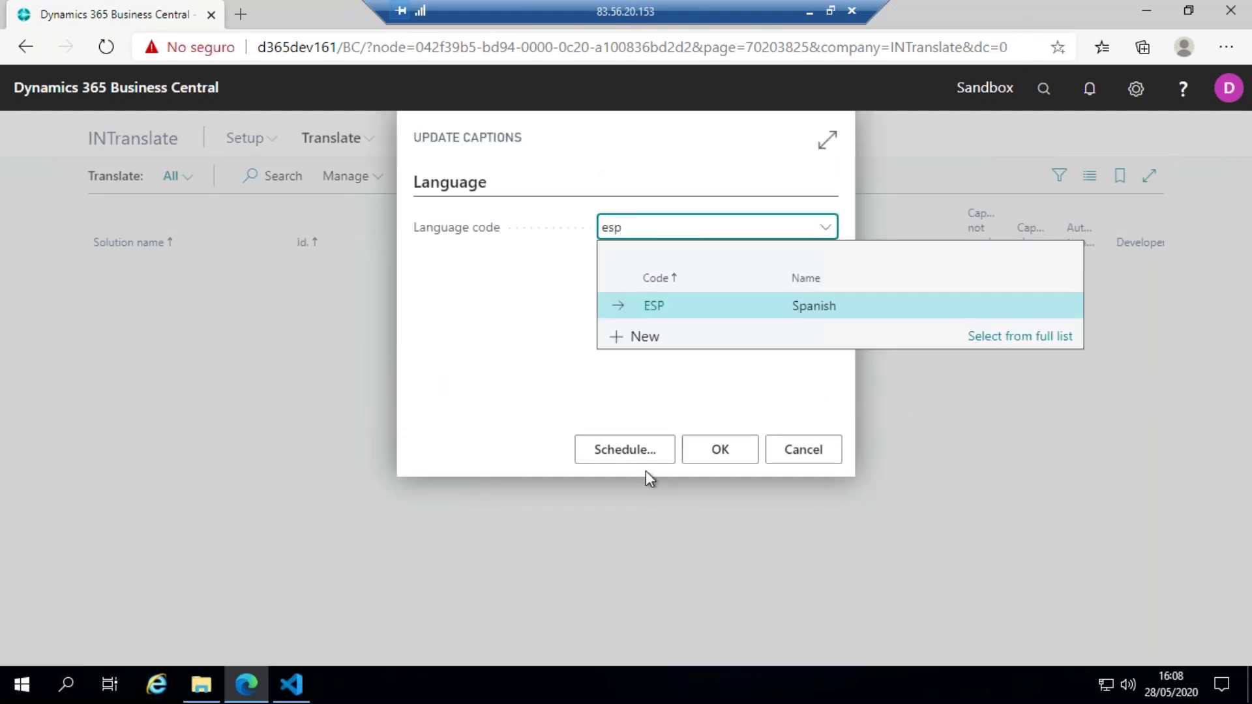
left_click(727, 307)
left_click(720, 451)
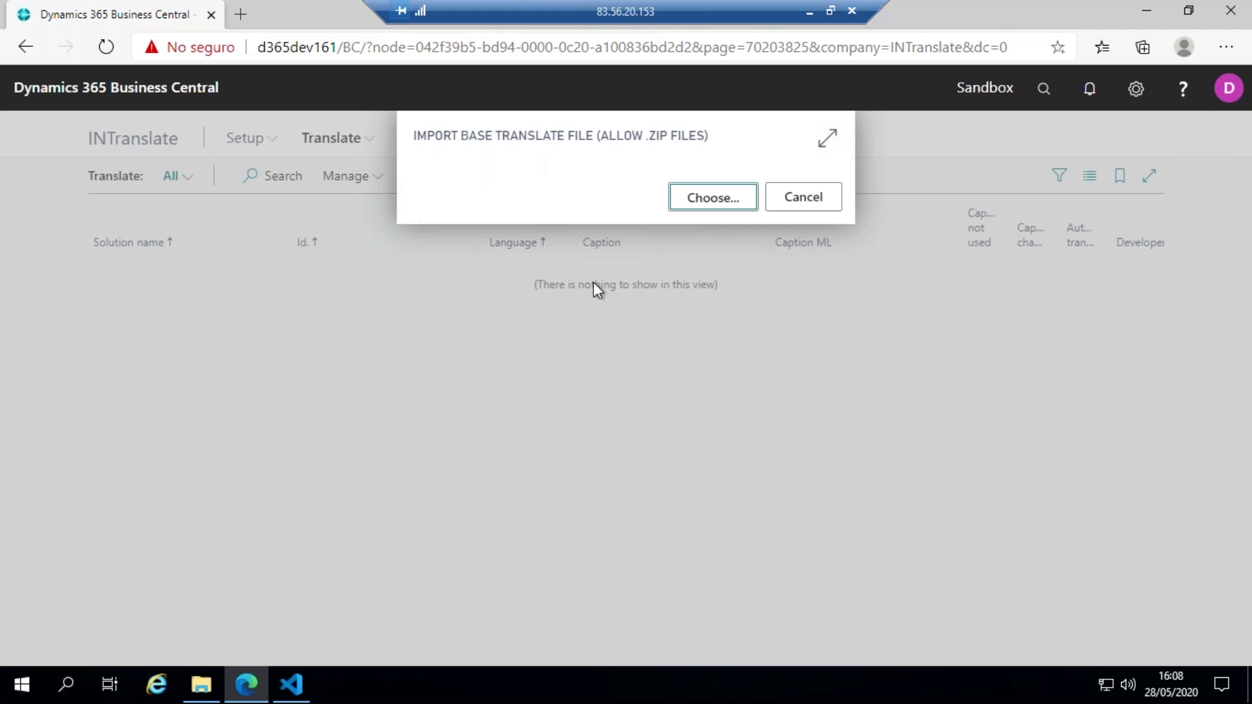
left_click(687, 202)
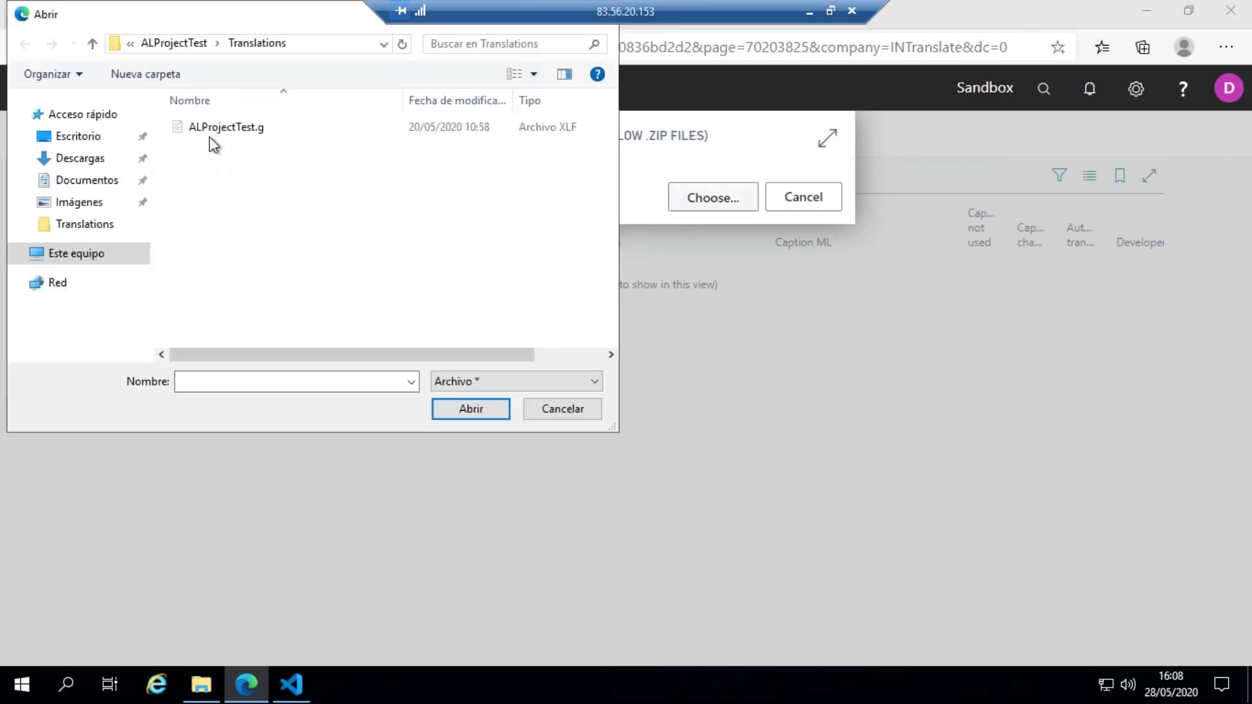
left_click(209, 134)
left_click(452, 410)
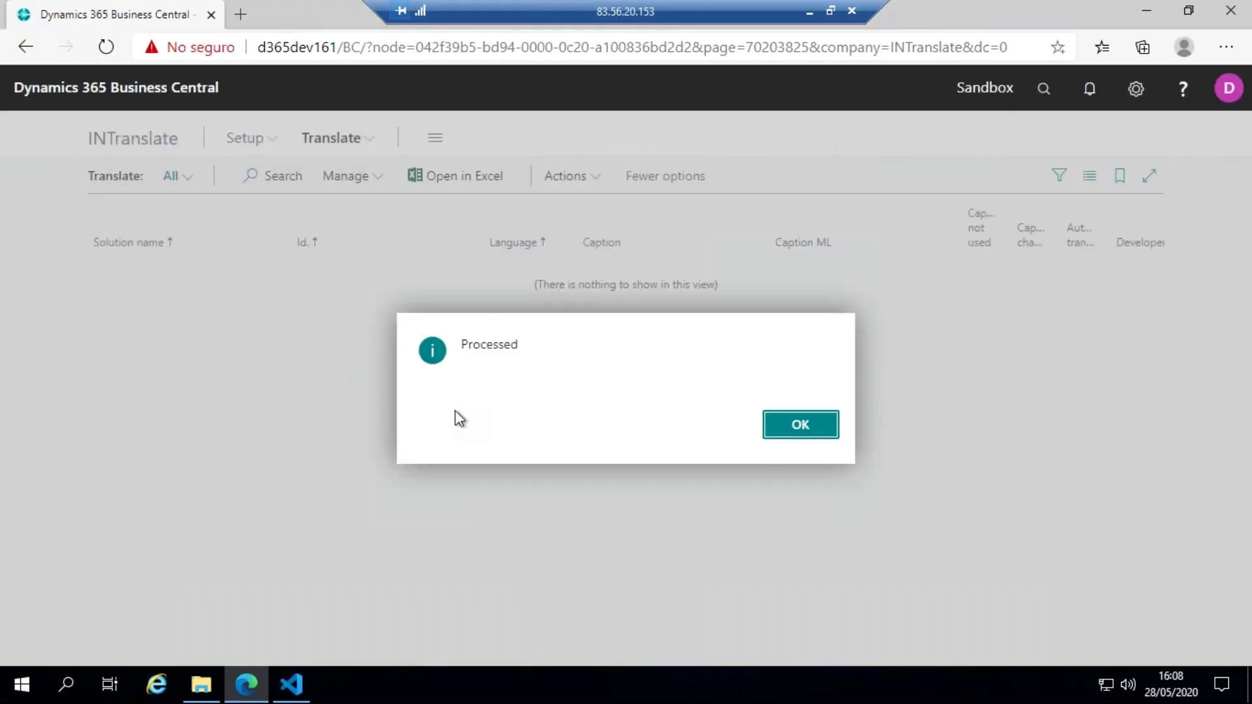
left_click(793, 427)
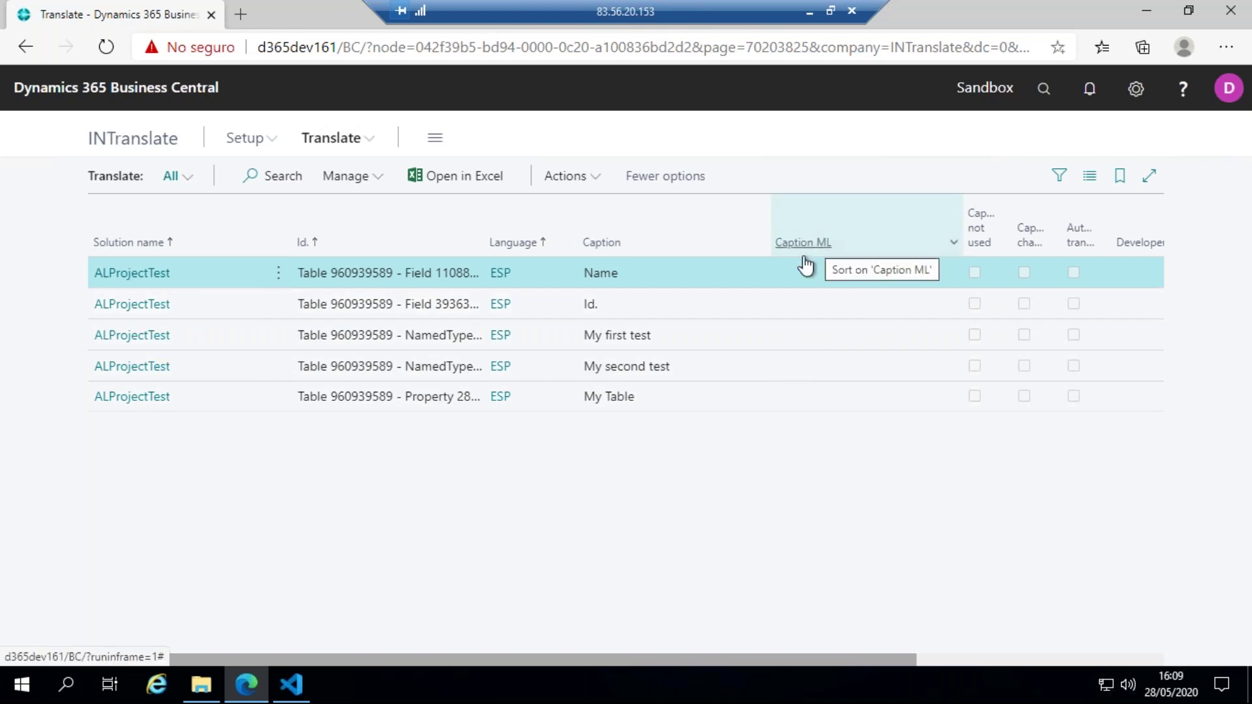
- Switch the five-line ESP Translate list to in-place editing with Manage > Edit List
mouse_move(819, 247)
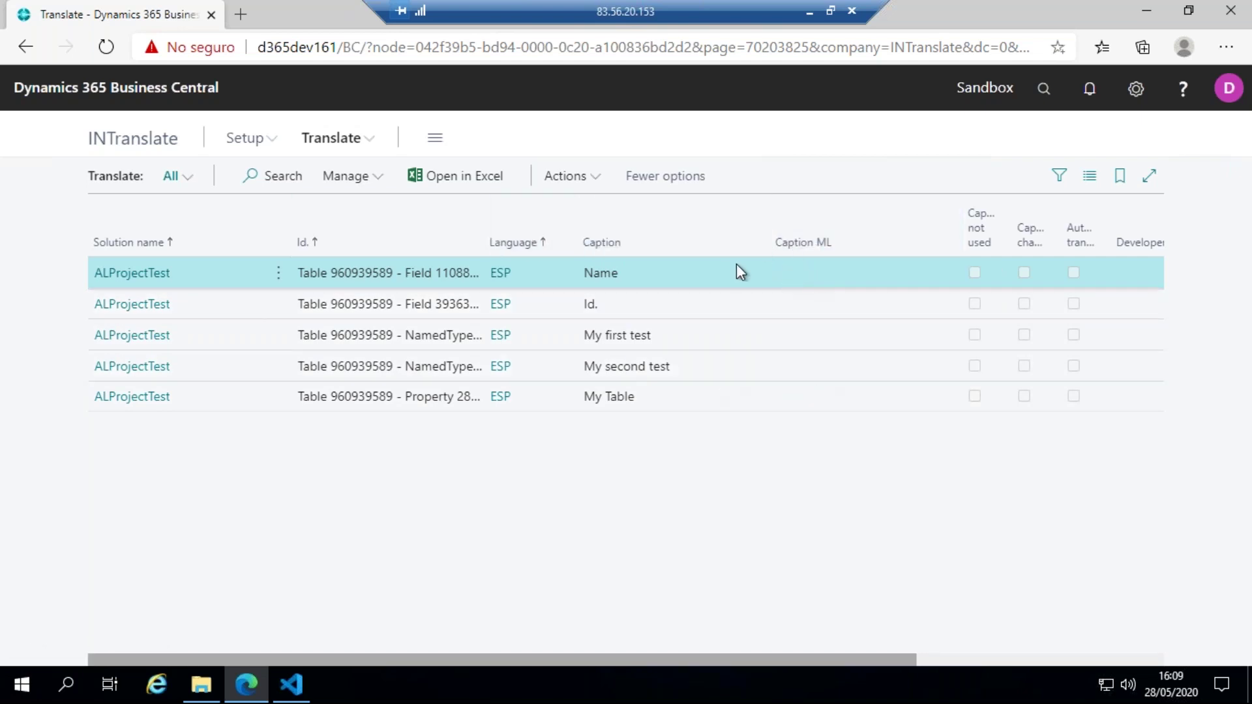
left_click(350, 179)
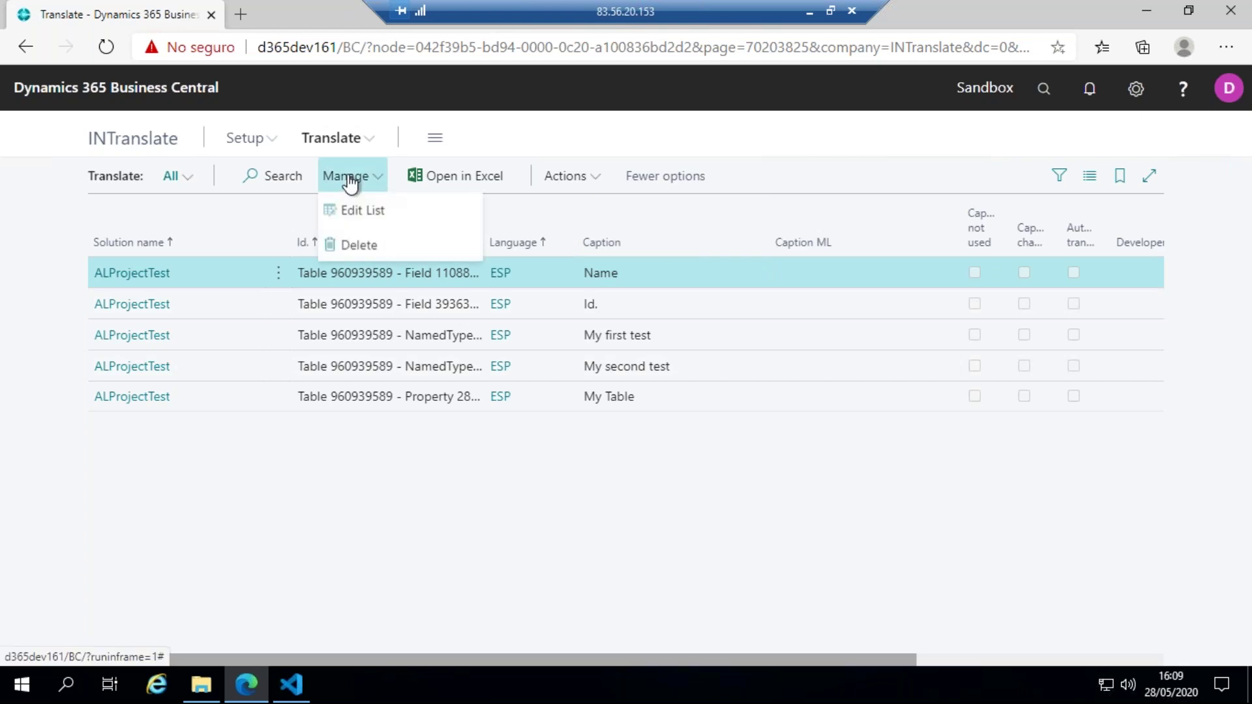
left_click(350, 209)
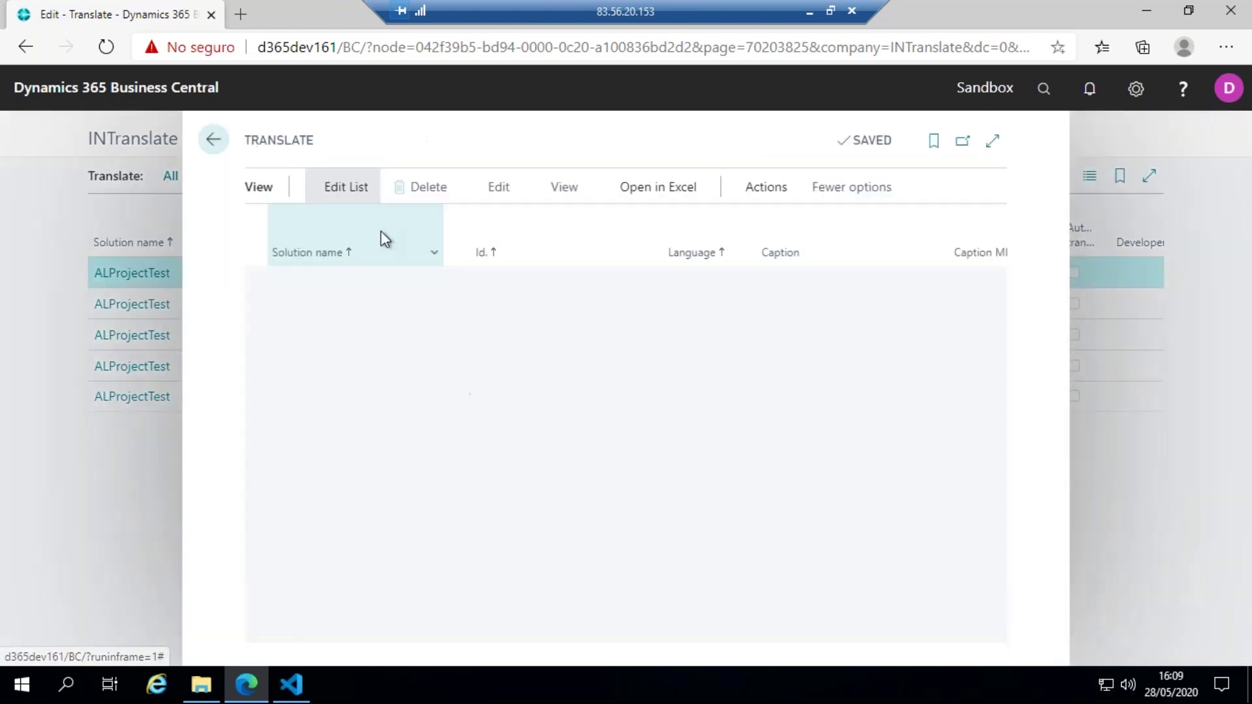
- Fill Caption ML with Nombre, Identificador, Mi primer test, Mi segundo test and Mi tabla
left_click_drag(593, 640, 749, 617)
left_click(735, 280)
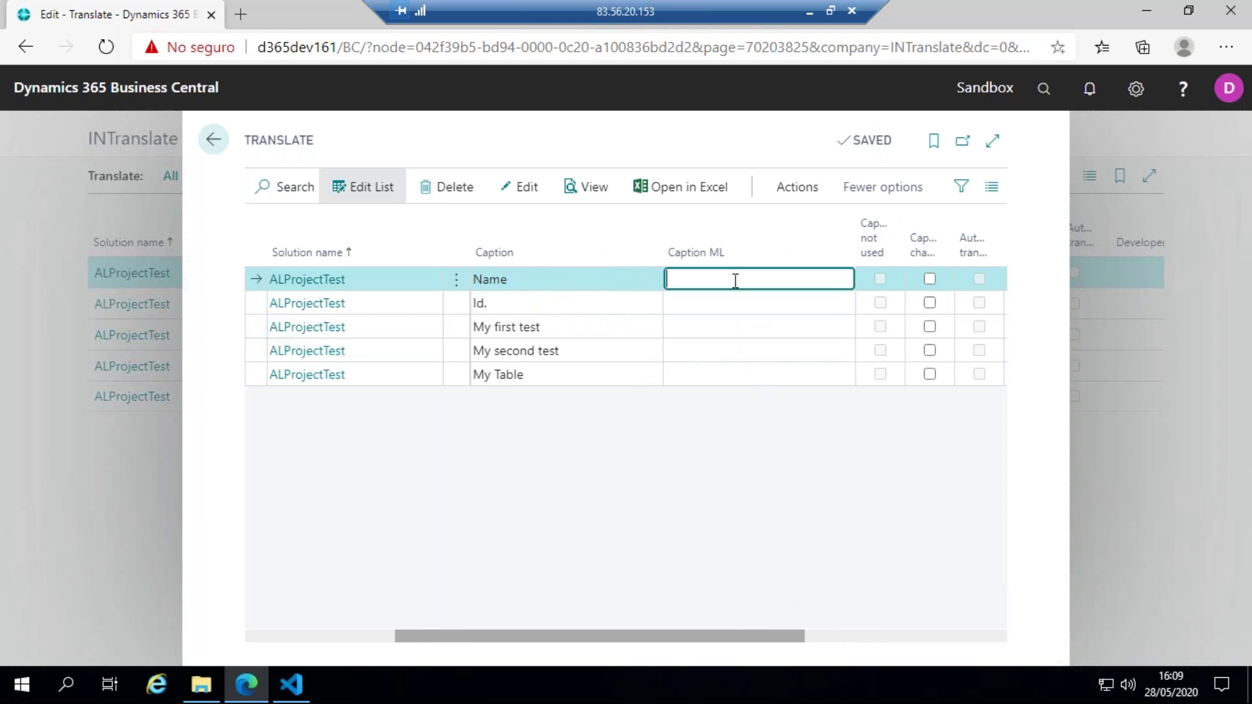
type("Nombre")
left_click(735, 322)
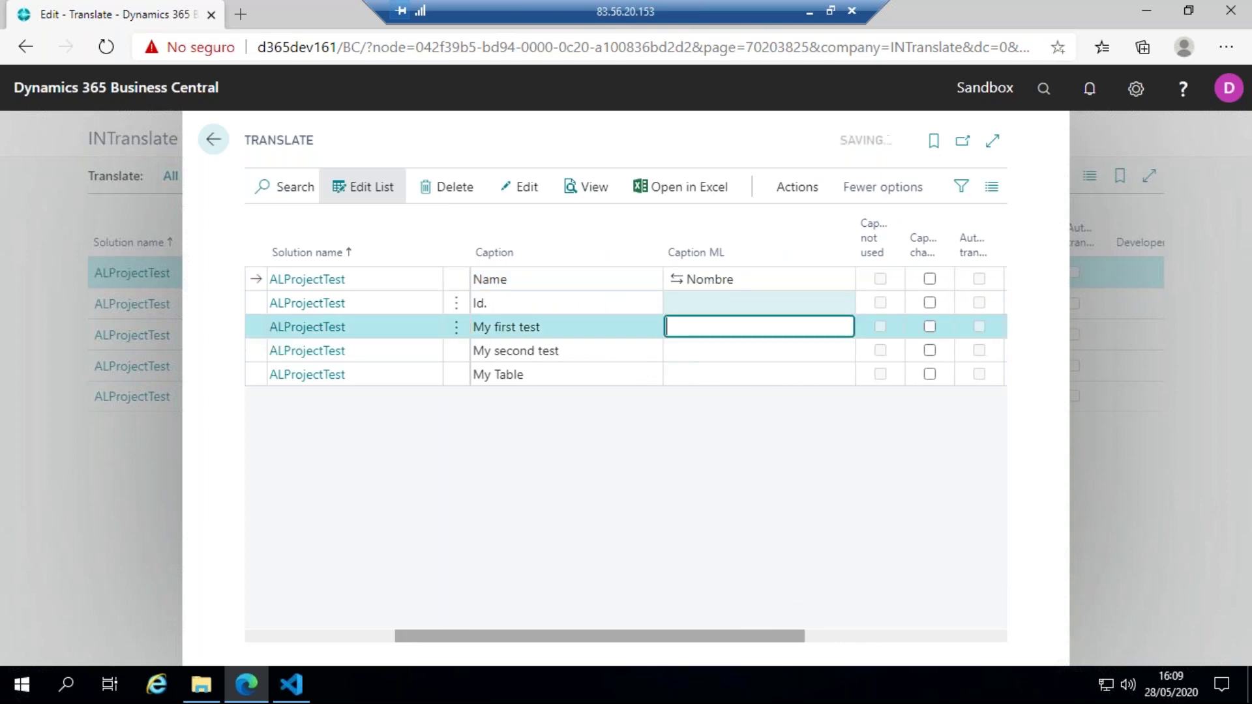
left_click(735, 304)
type("Identificador")
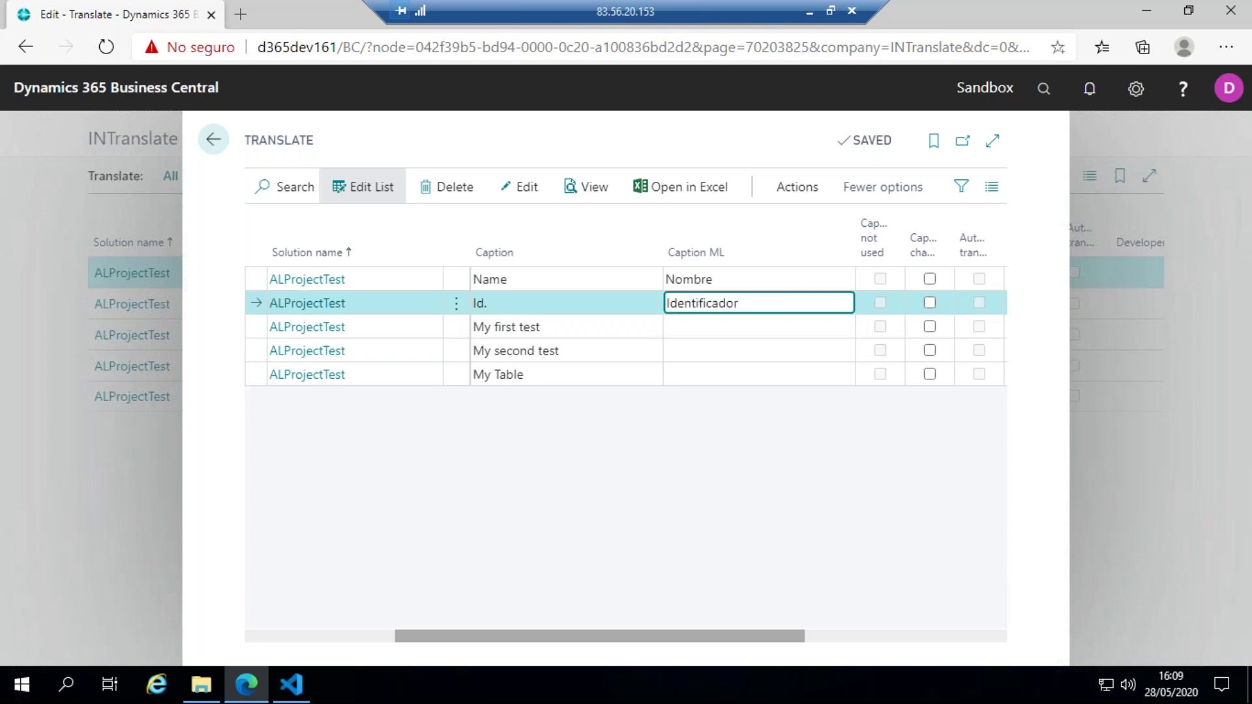
left_click(730, 327)
type("Mi primer test")
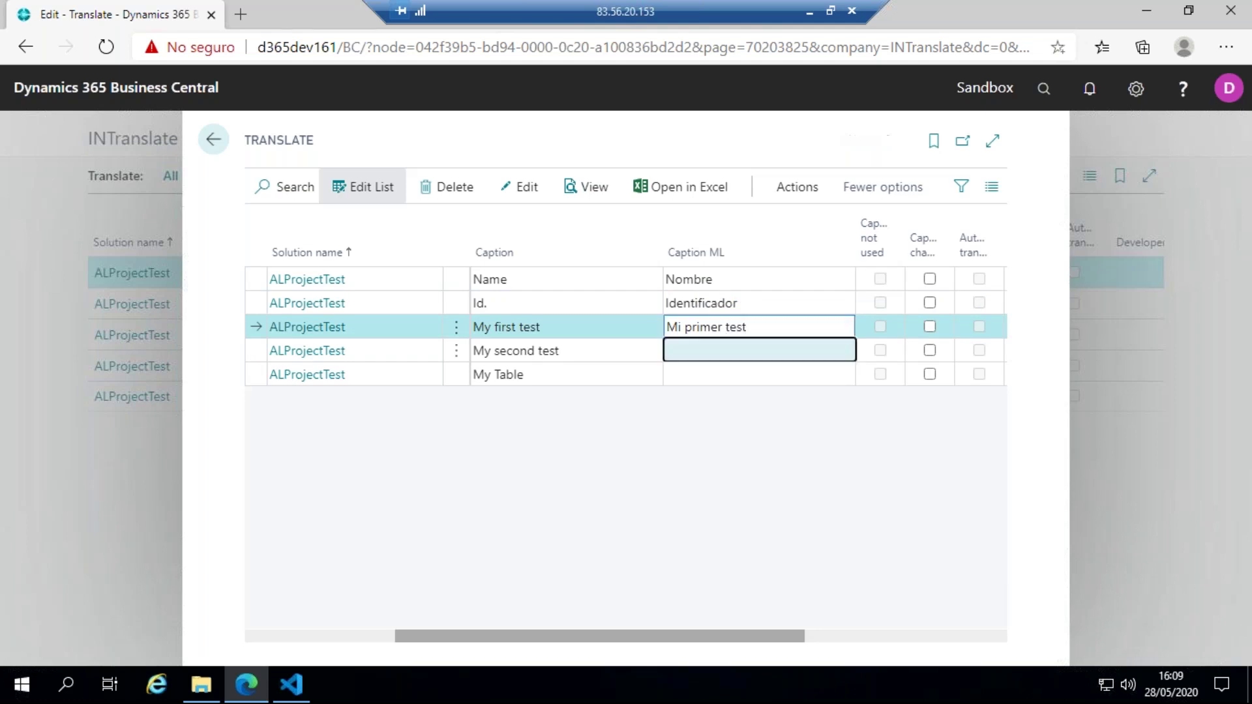
left_click(757, 350)
type("Mi segundo test")
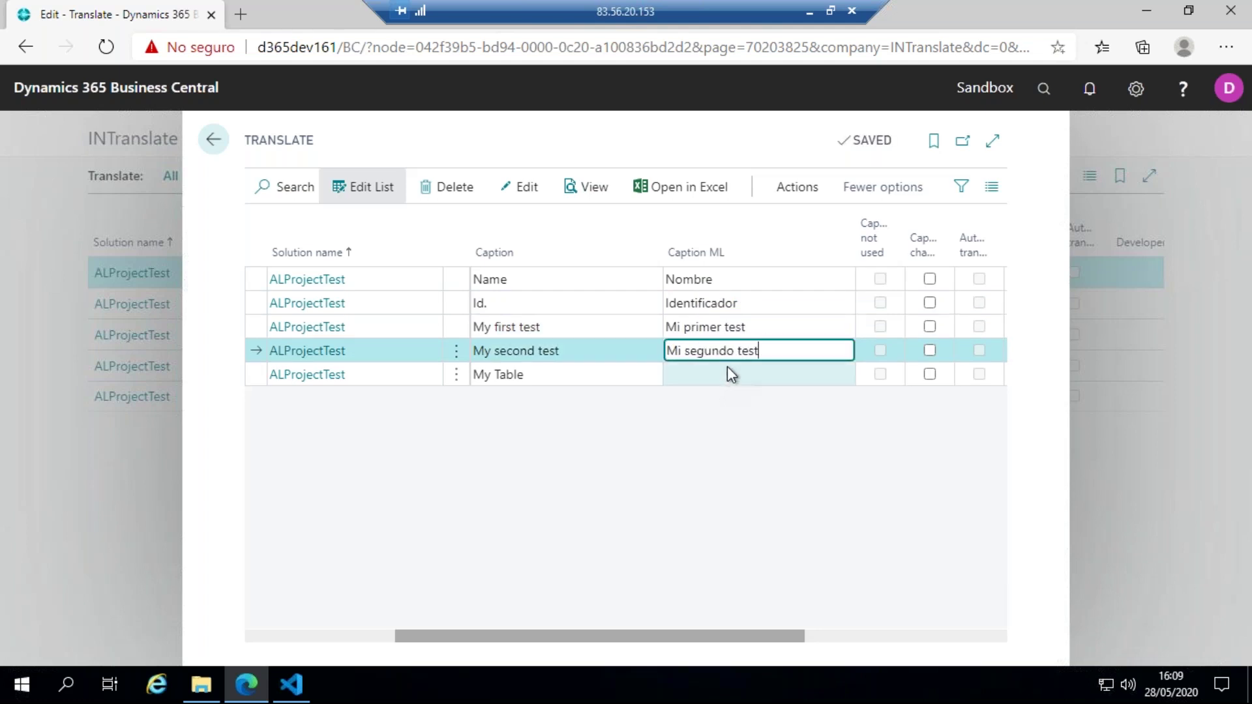
key("Down")
type("Mi tabla")
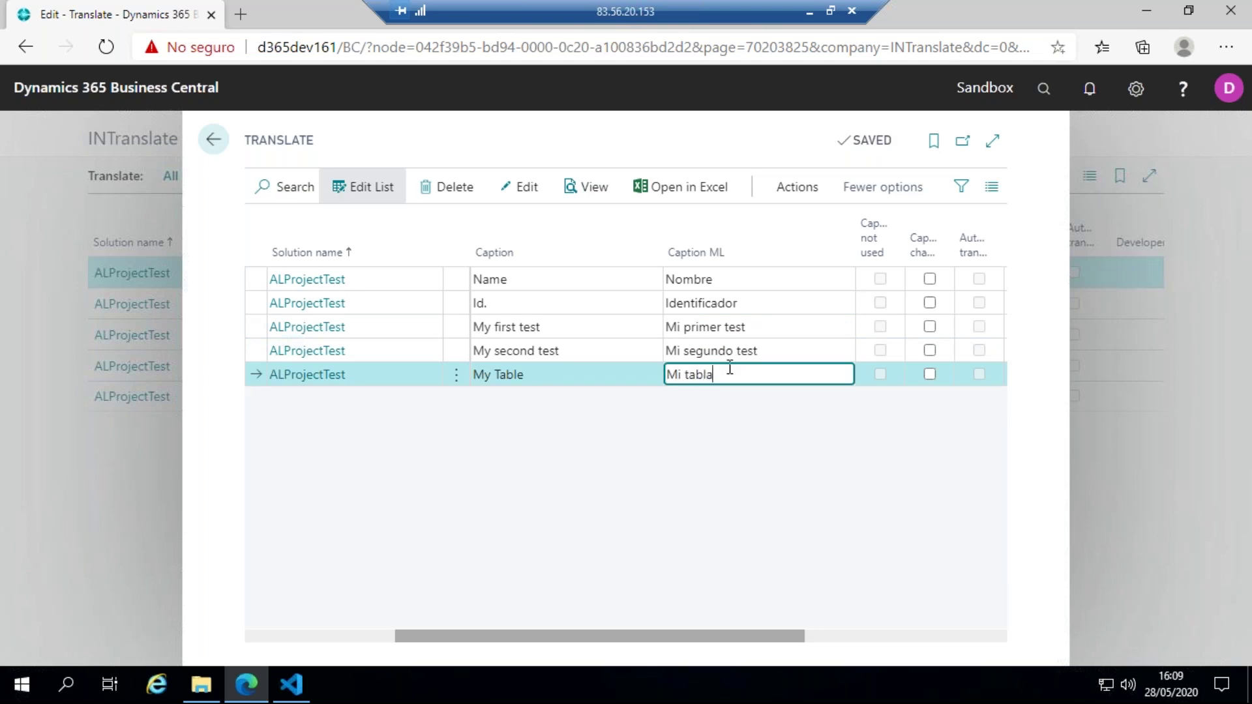
left_click(793, 189)
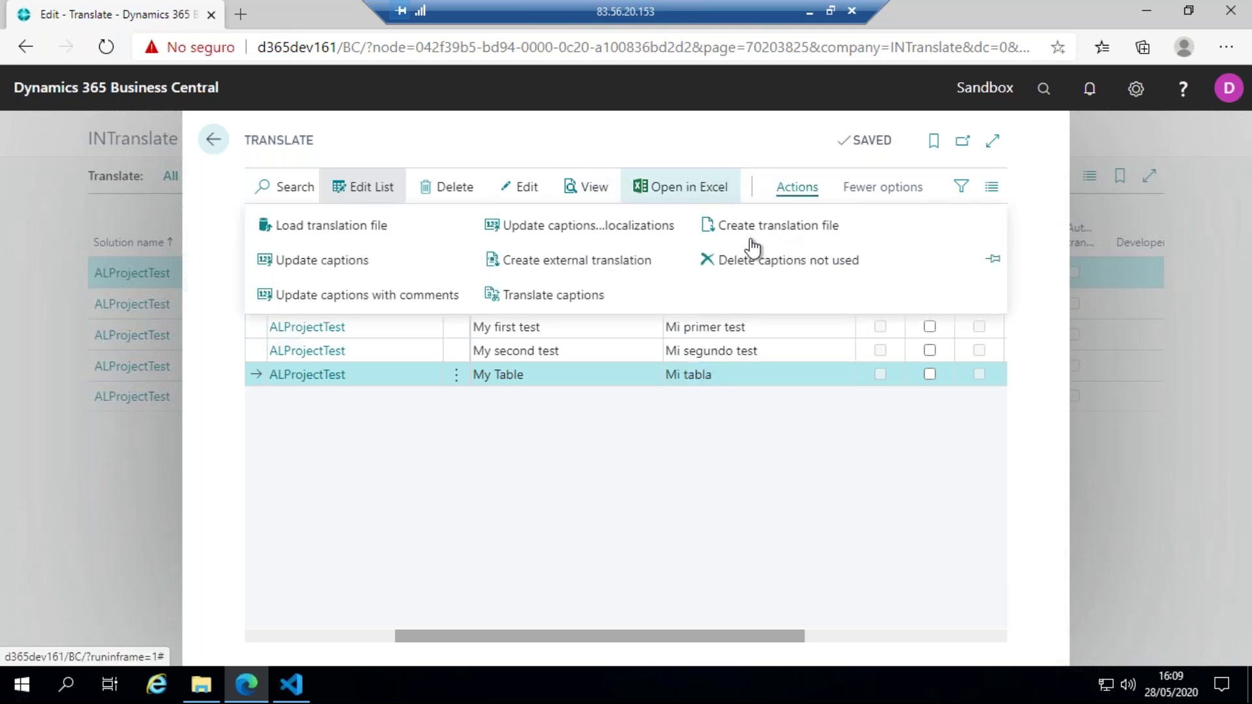
- Create an ESP translation file using ALProjectTest.g as the base file
left_click(812, 227)
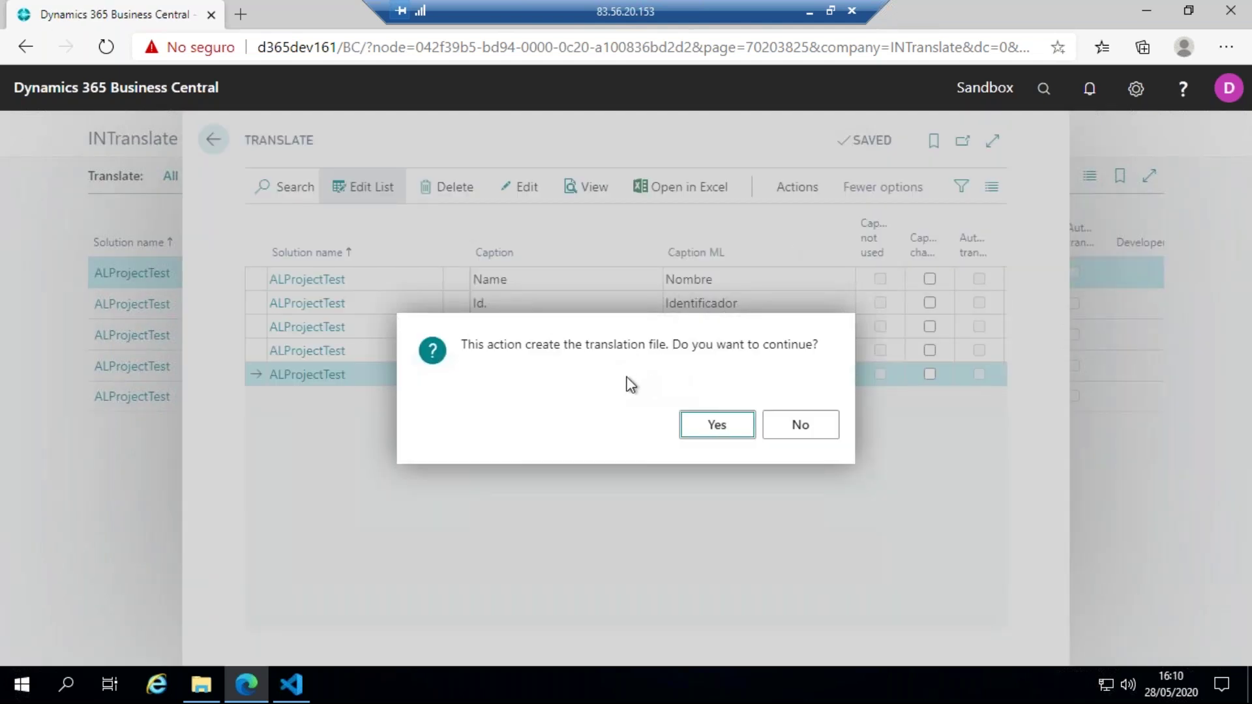
left_click(695, 427)
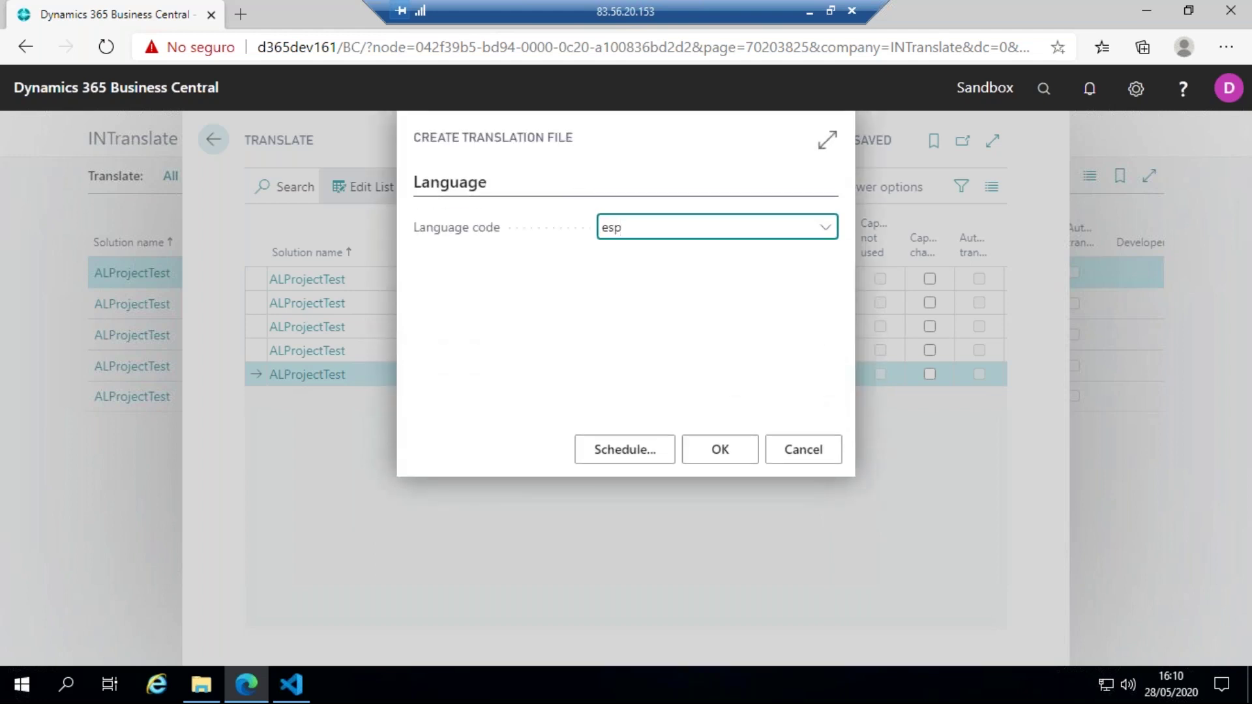
left_click(636, 308)
left_click(721, 453)
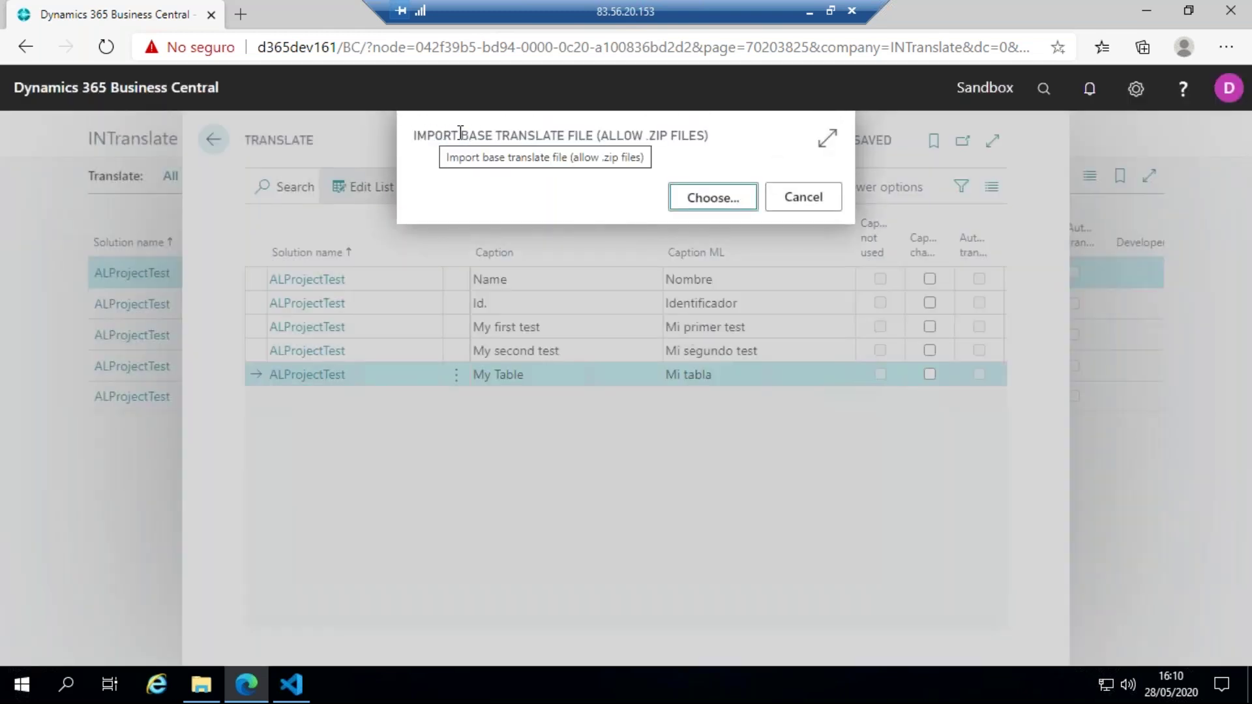
left_click(694, 199)
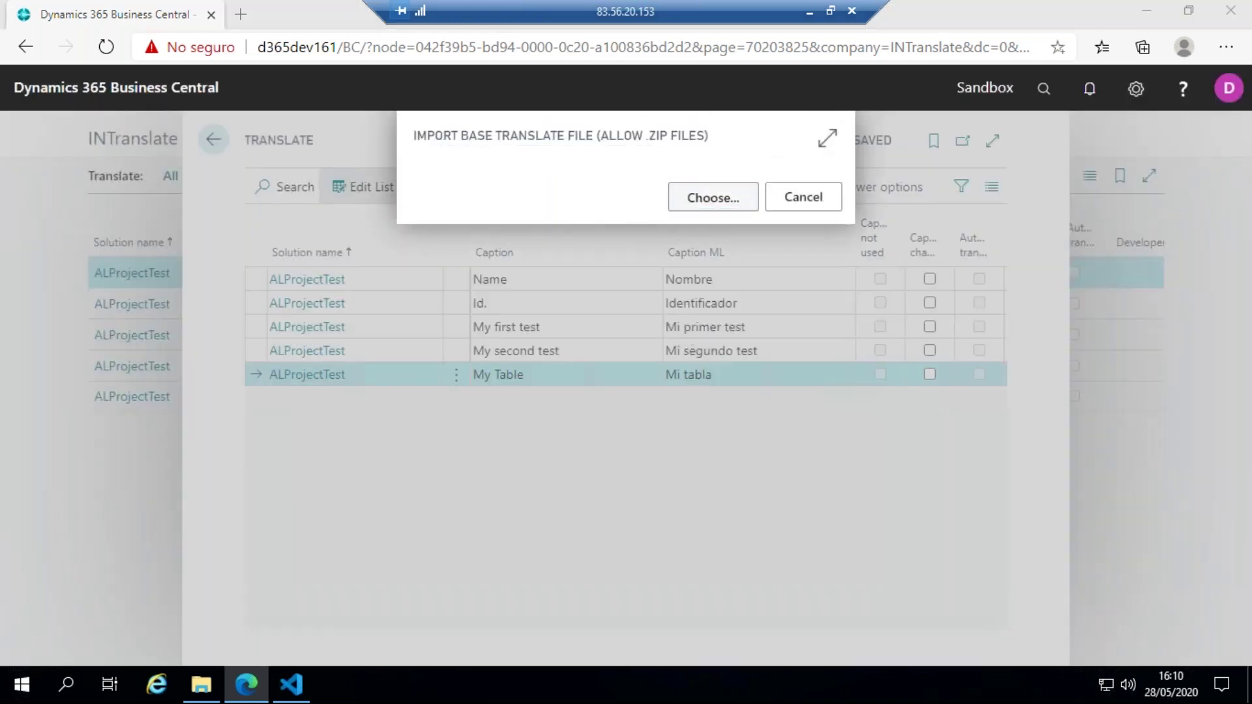
left_click(222, 129)
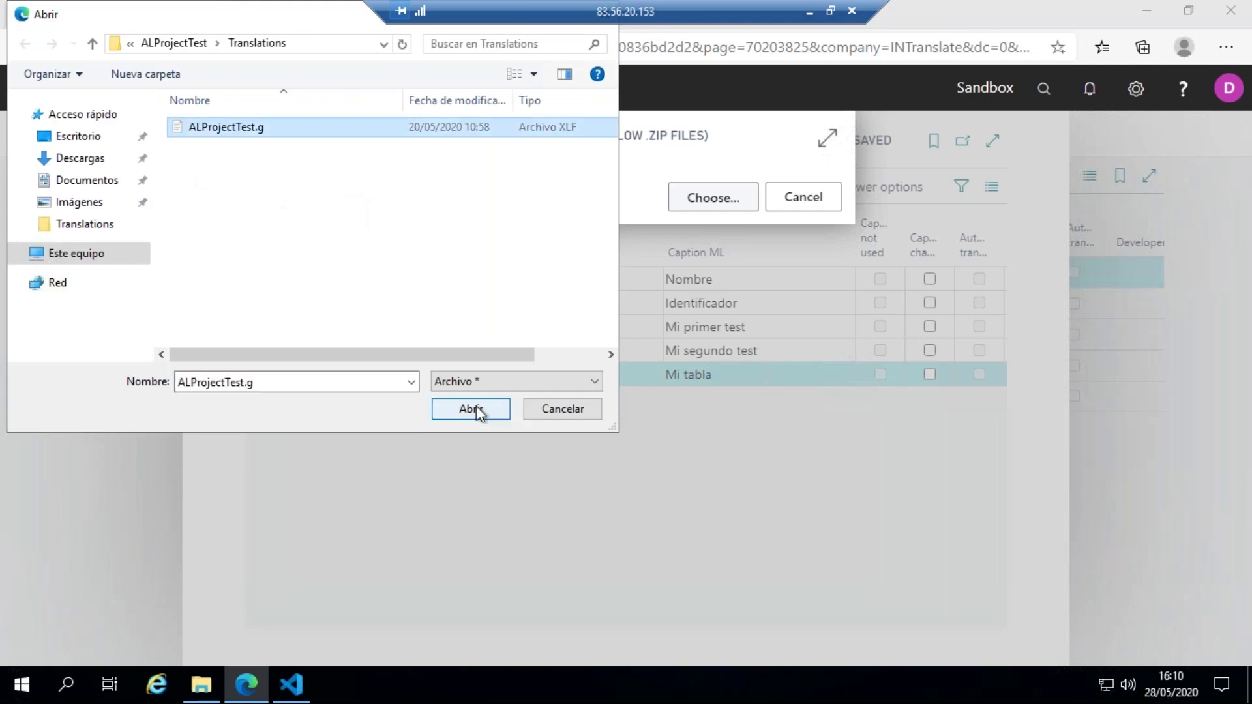
left_click(476, 408)
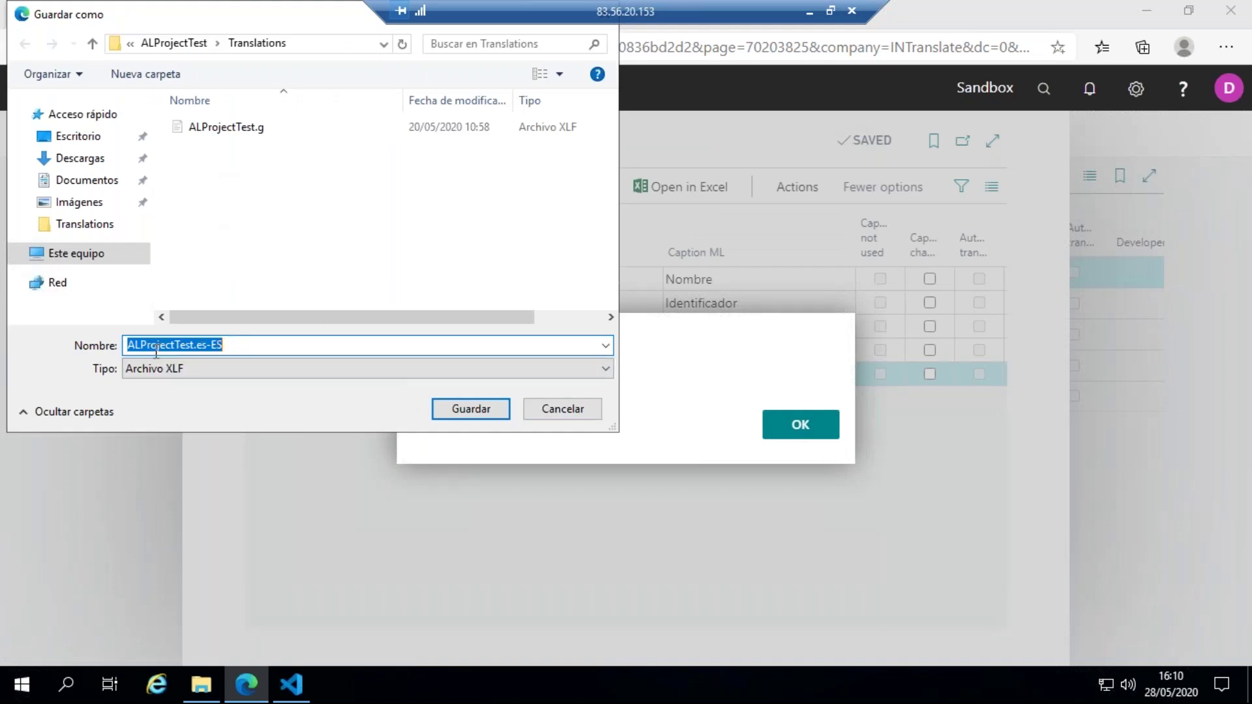
- Save the result as ALProjectTest.es-ES in the Translations folder and acknowledge Processed
left_click(232, 347)
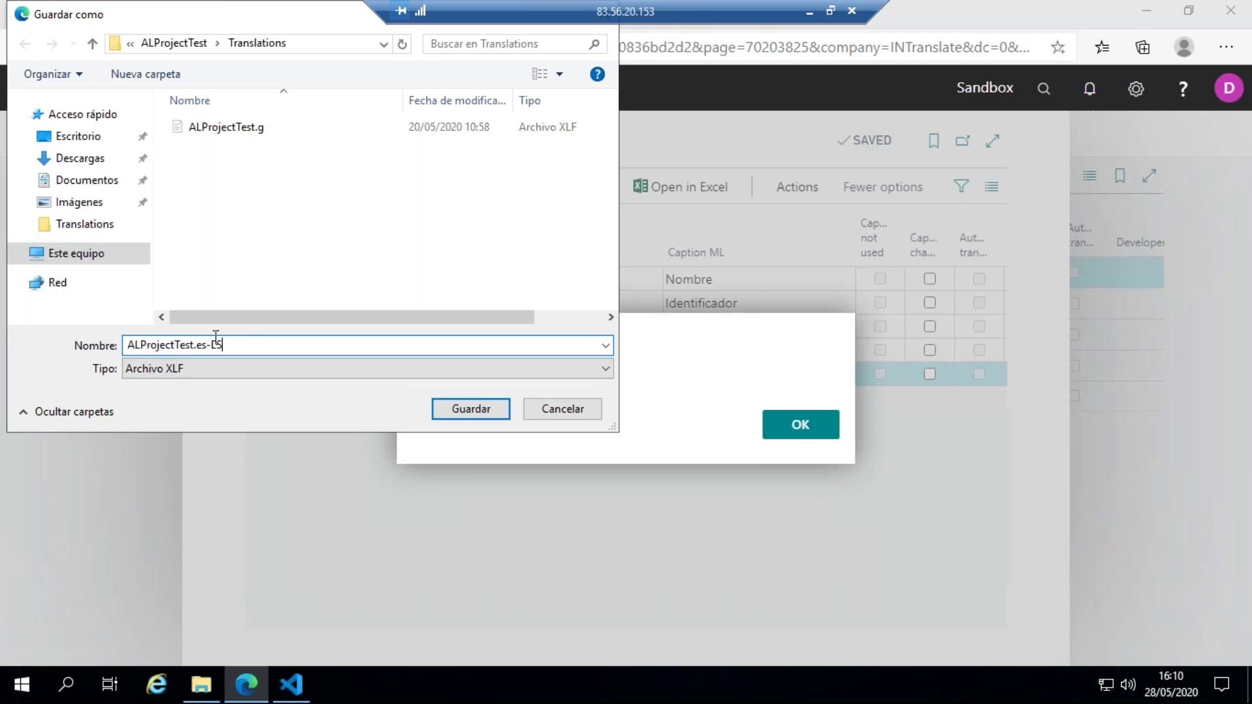
left_click(447, 405)
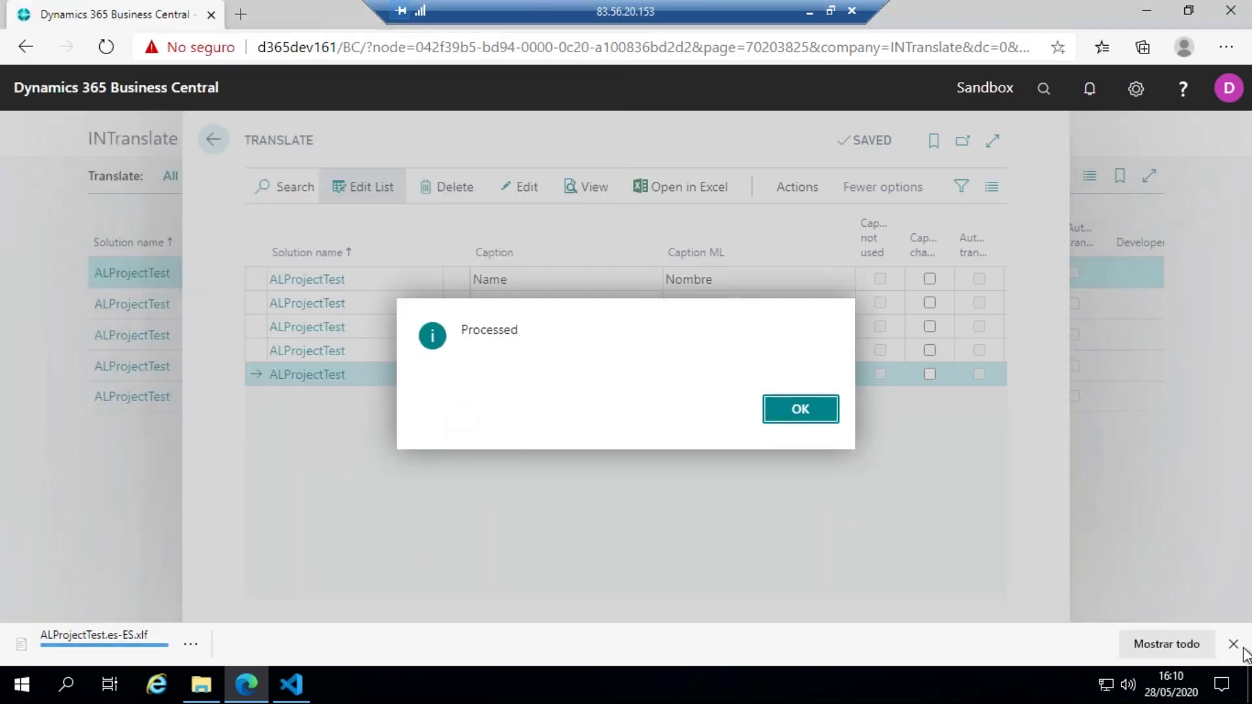
left_click(1242, 648)
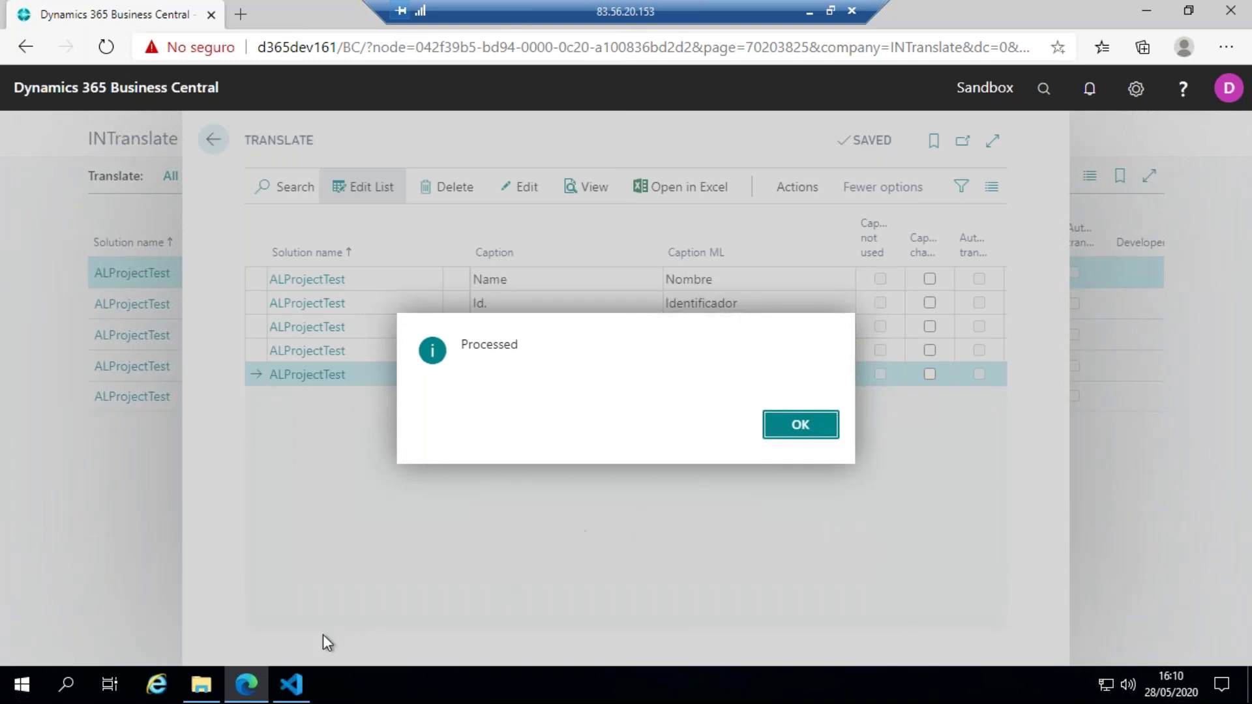
left_click(801, 425)
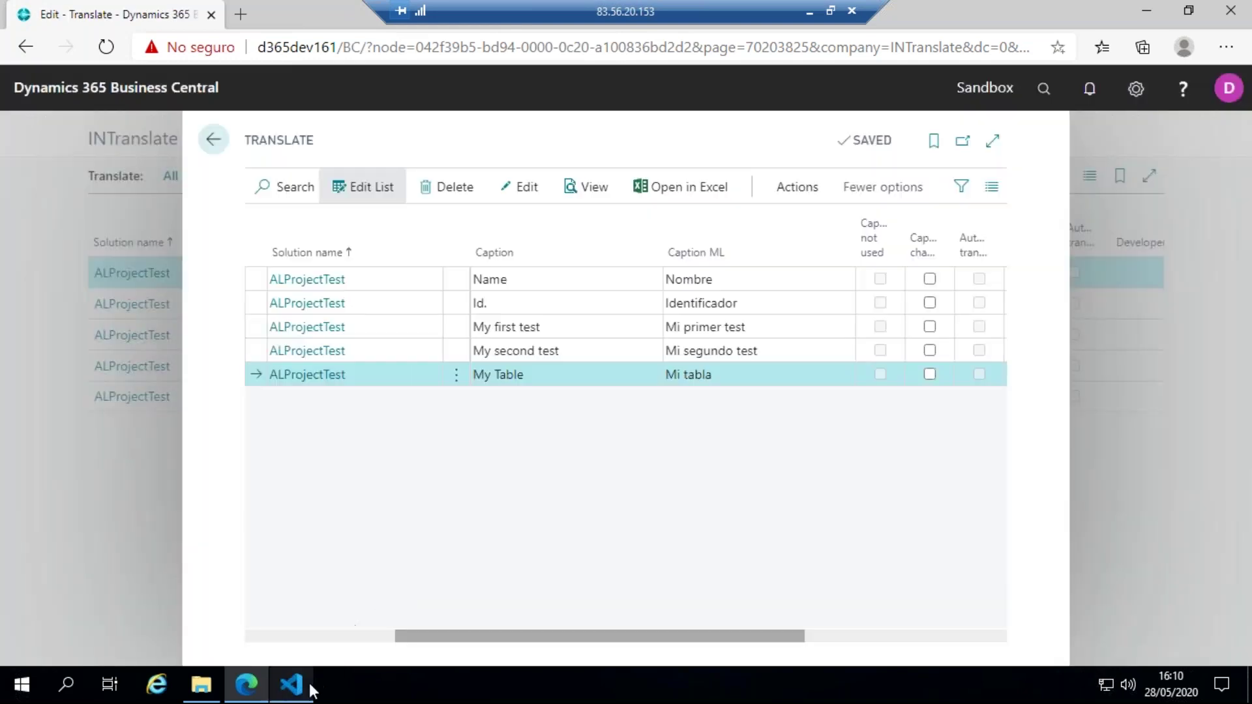
left_click(292, 684)
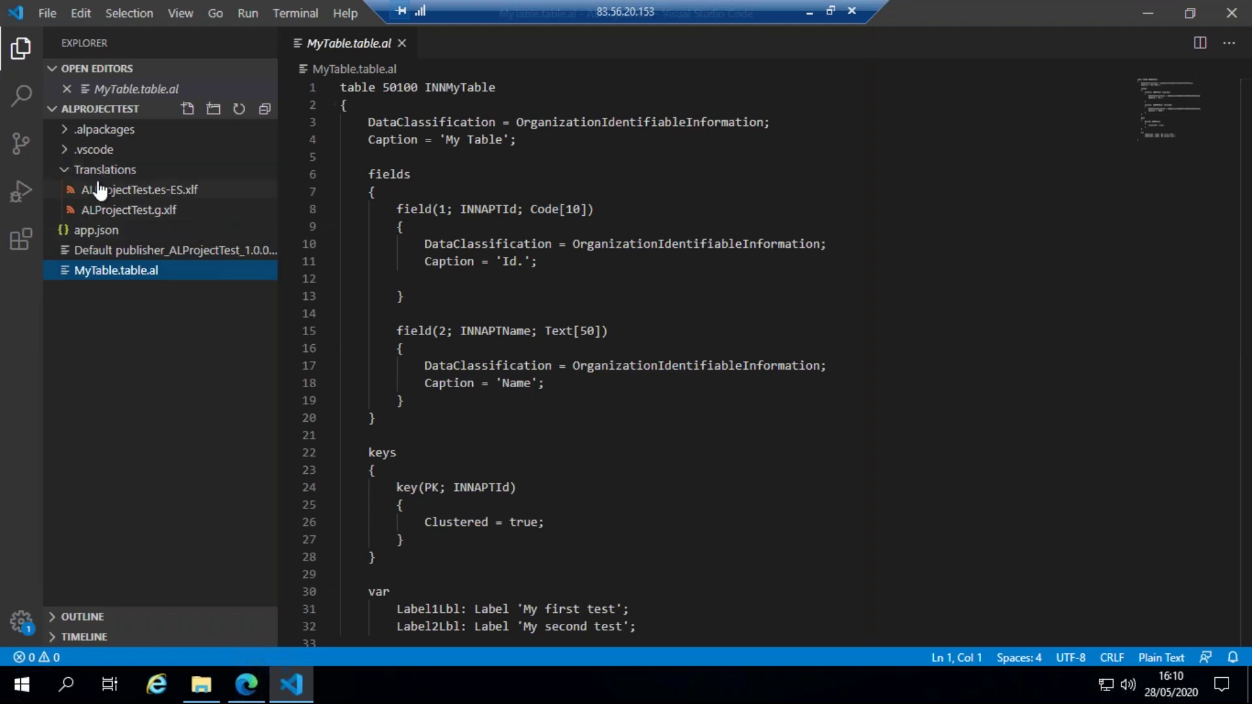
- Review the Spanish targets in ALProjectTest.es-ES.xlf in VS Code, then return to Business Central
left_click(139, 190)
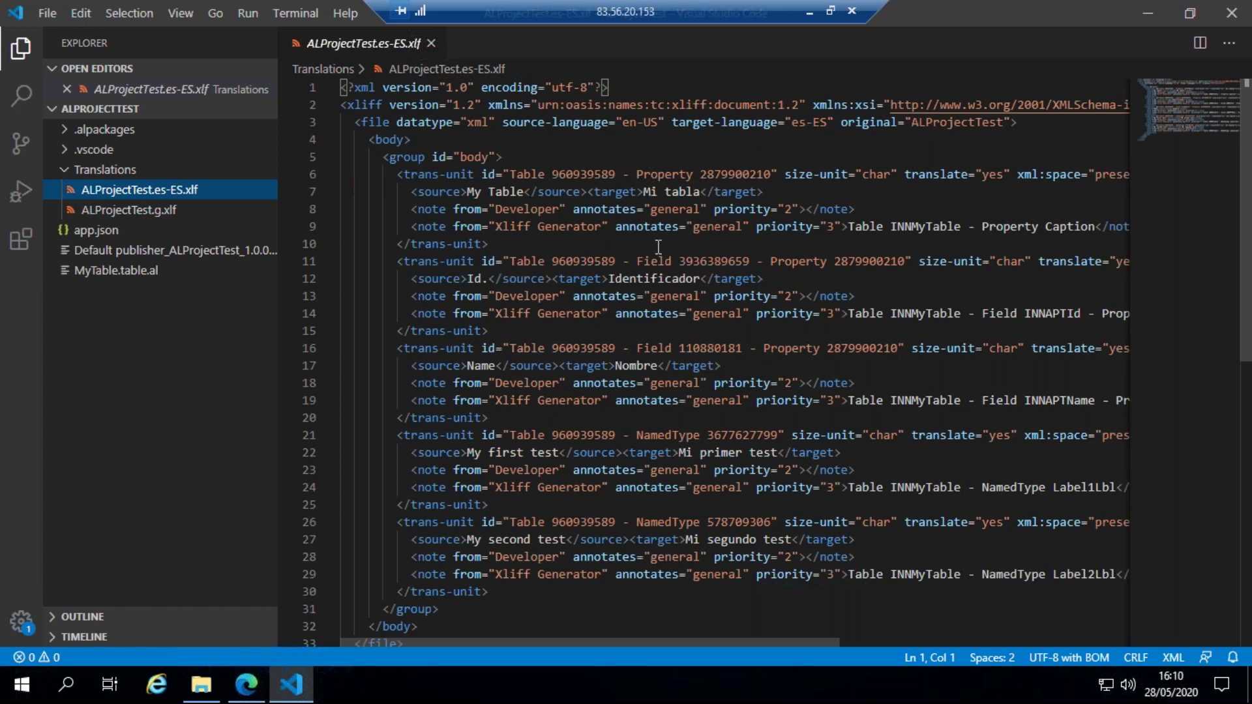
scroll(664, 280, "down", 3)
scroll(728, 280, "up", 3)
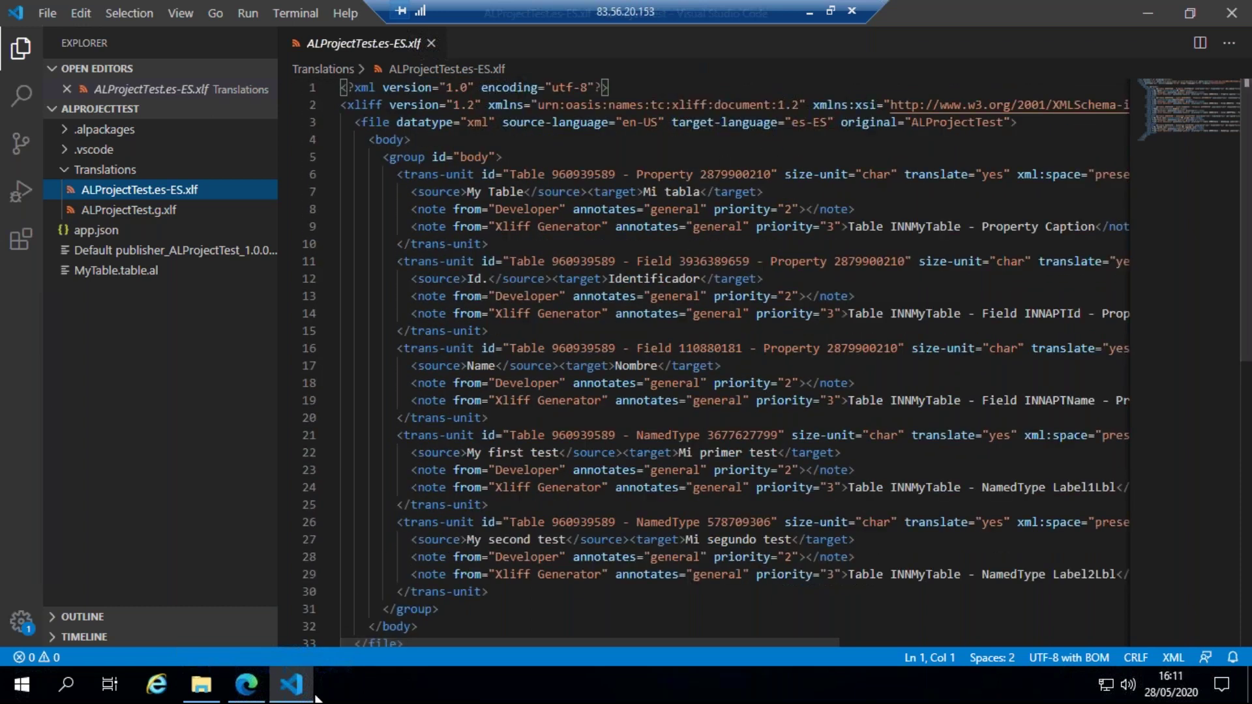
left_click(247, 685)
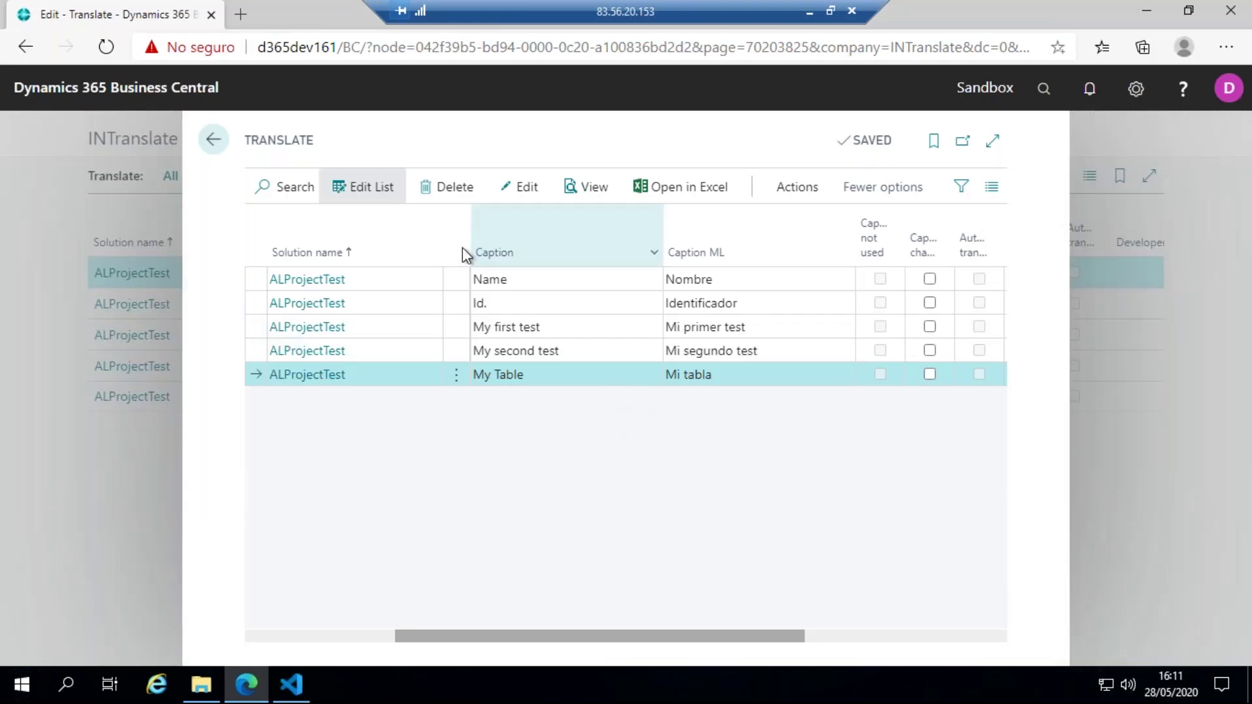
- Select all five caption lines in the Translate list and delete them
left_click(455, 279)
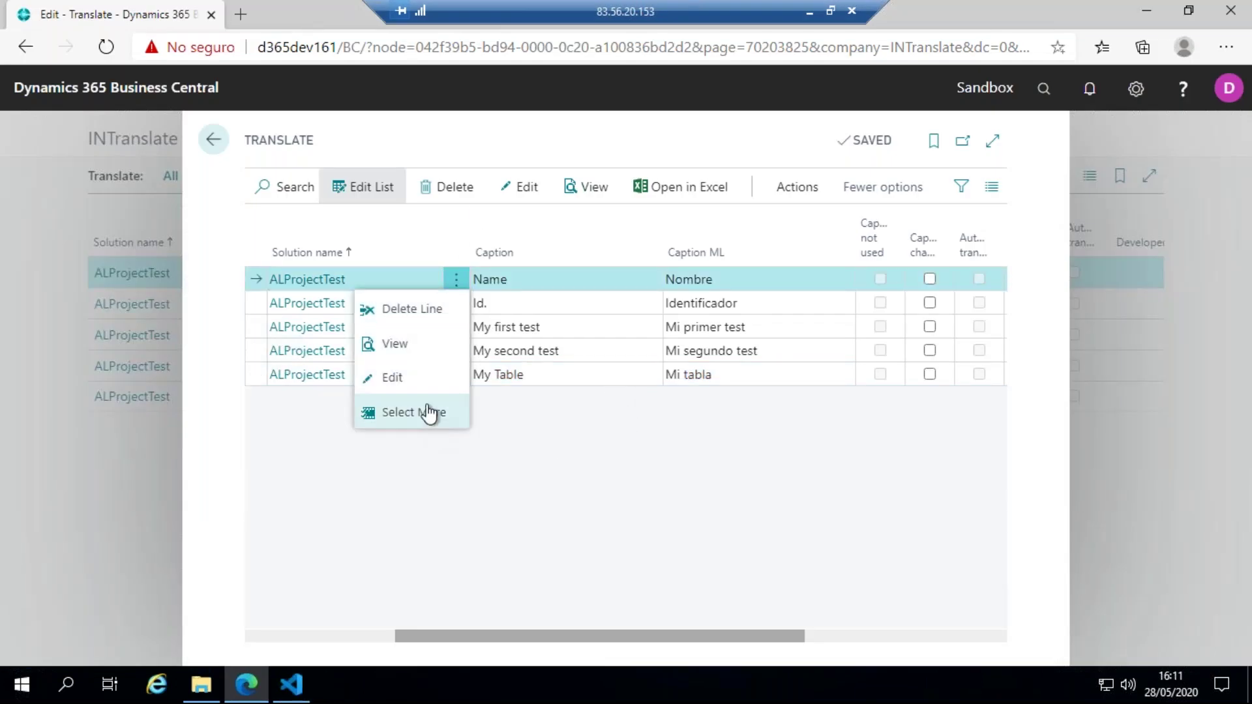
left_click(435, 424)
left_click(284, 251)
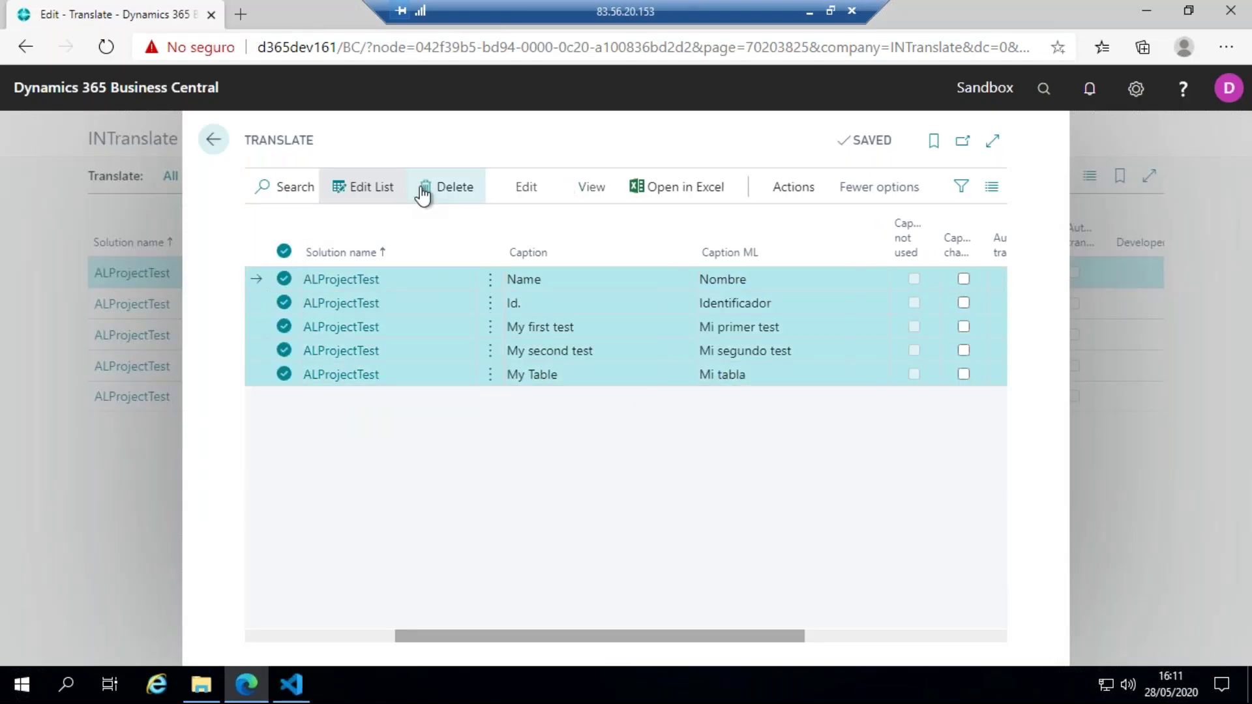
left_click(431, 189)
left_click(705, 431)
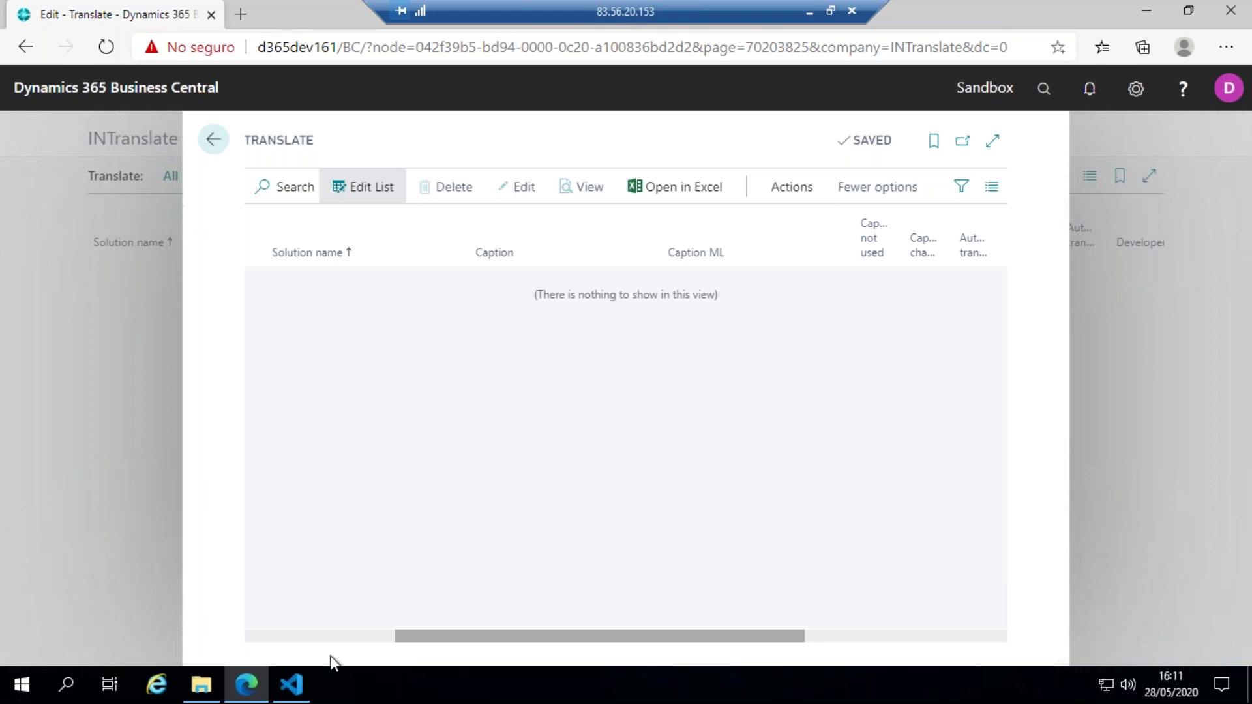
- Glance at Visual Studio Code, then return to Business Central's translation actions
left_click(292, 685)
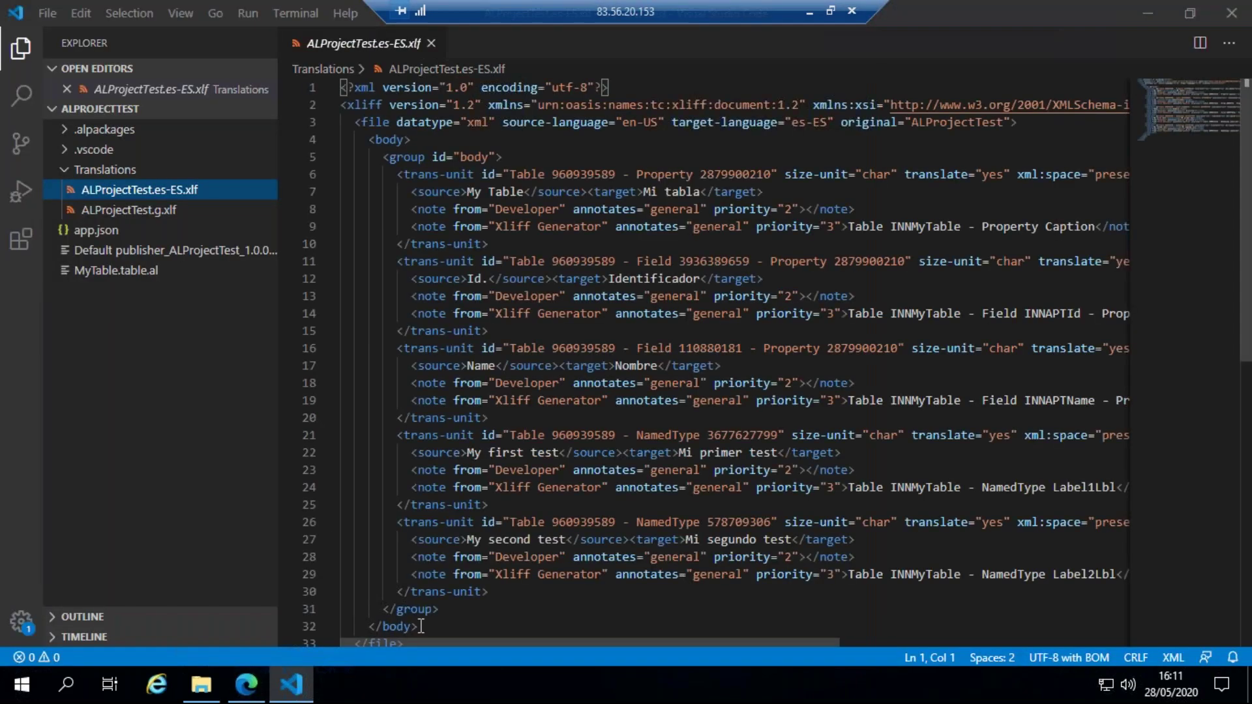
key("alt+Tab")
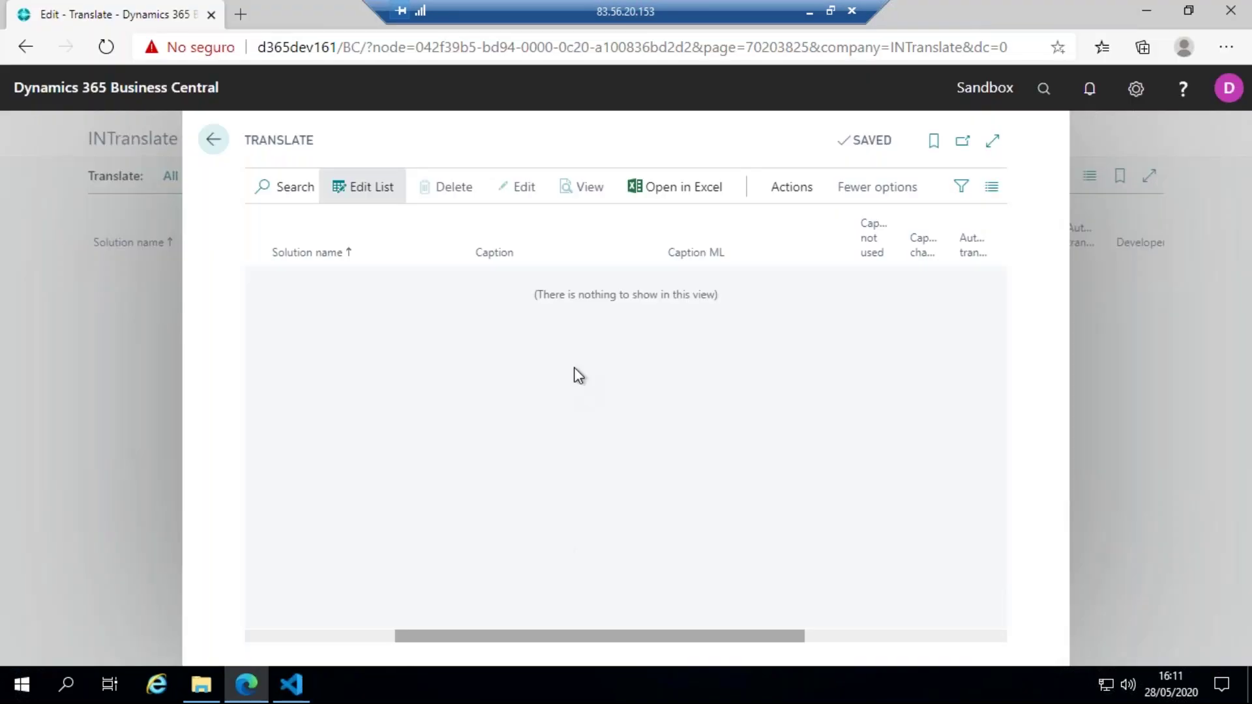
left_click(786, 196)
- Load ALProjectTest.es-ES as the ESP translation file, replacing the existing solution data
left_click(380, 239)
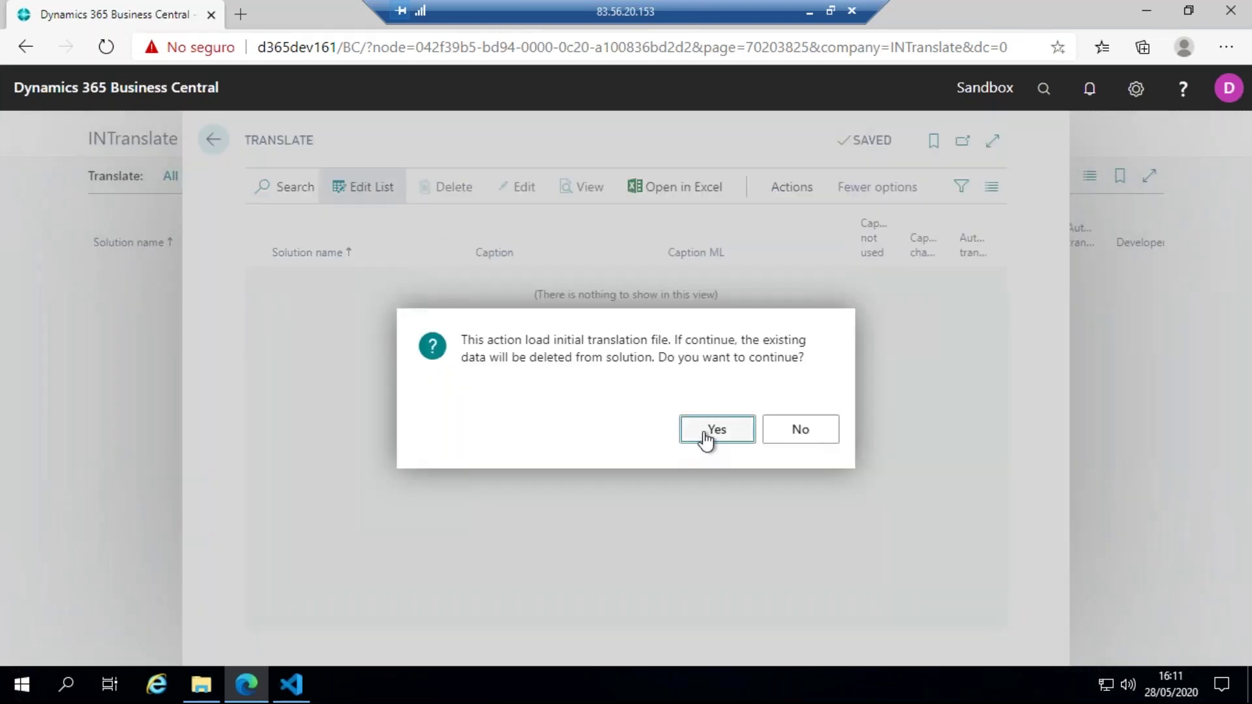
left_click(706, 434)
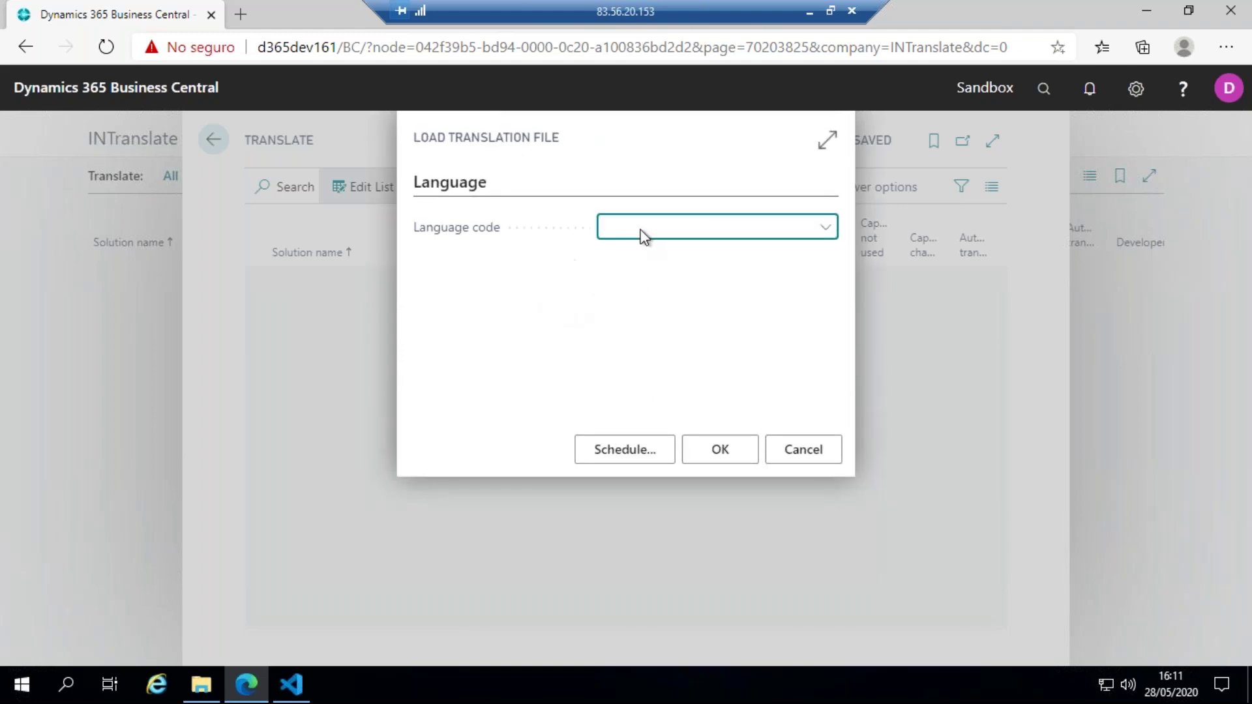
type("esp")
left_click(659, 303)
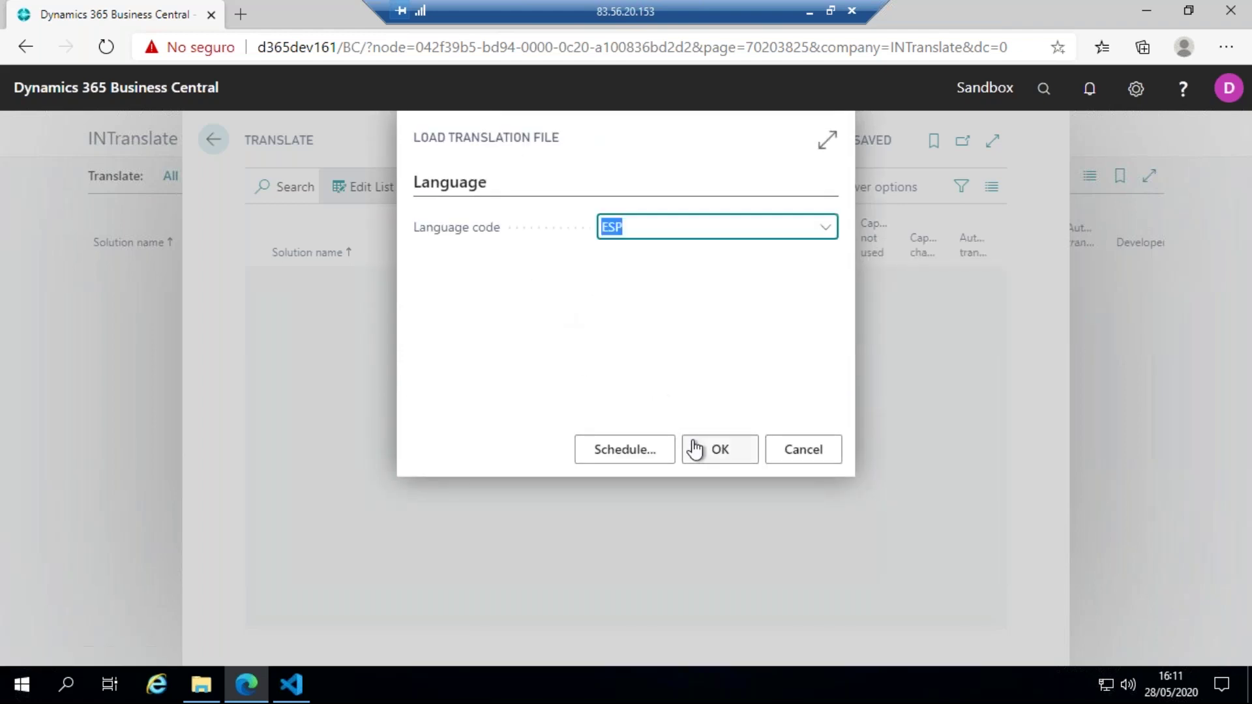
left_click(723, 458)
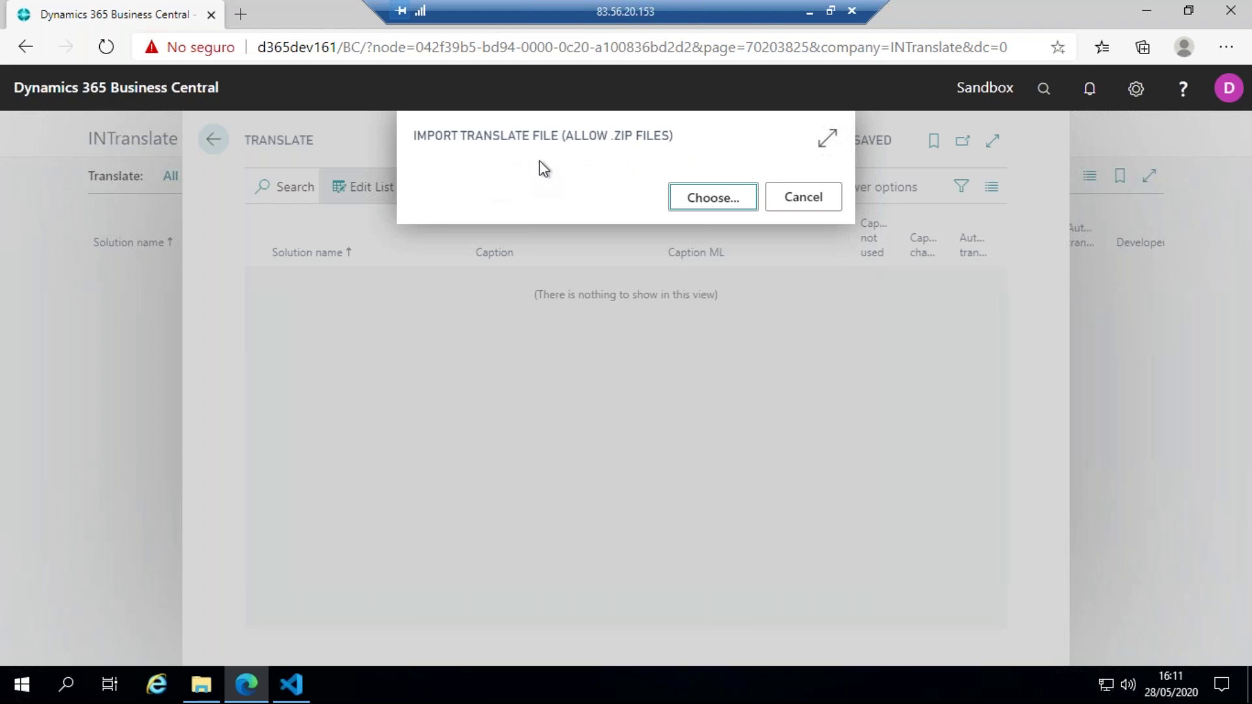
left_click(713, 197)
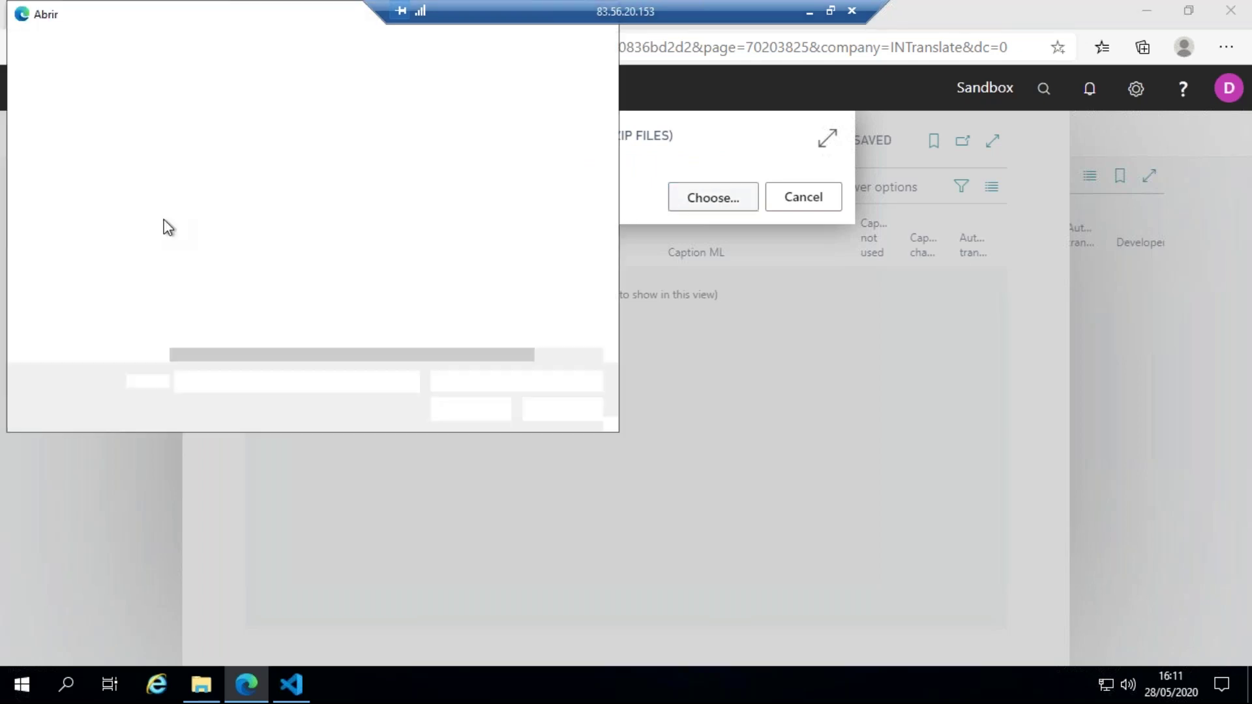
left_click(240, 129)
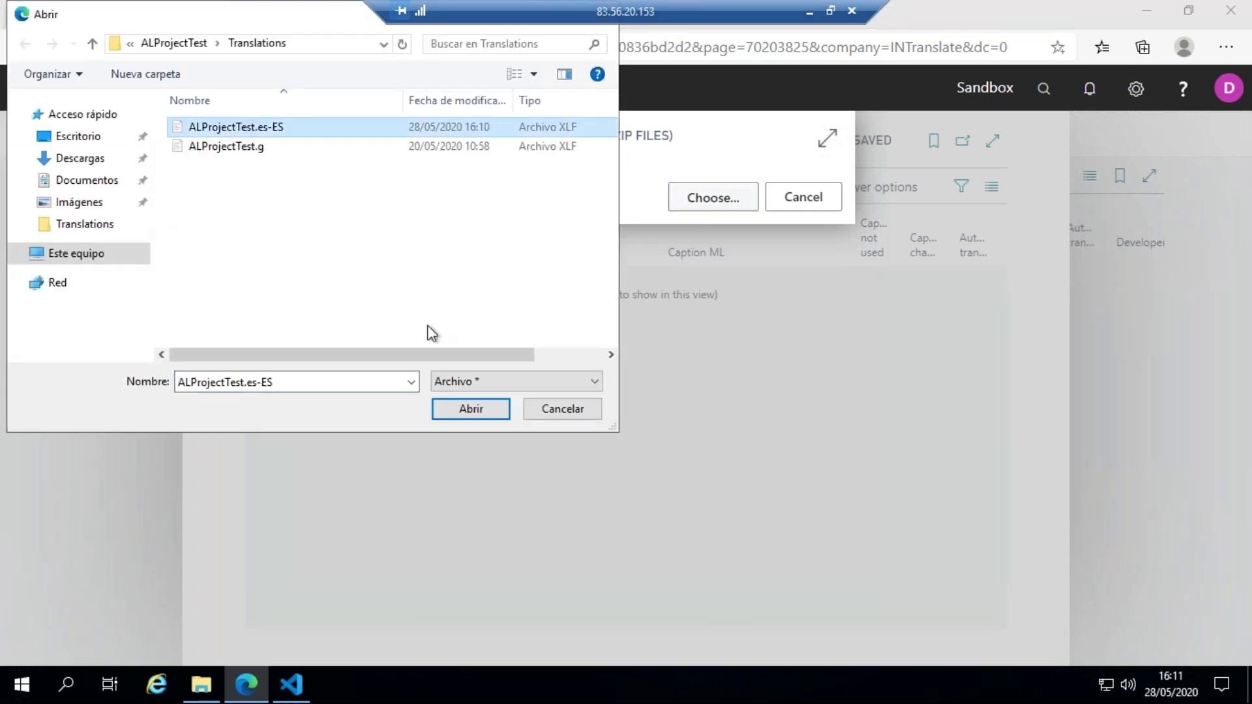
left_click(459, 413)
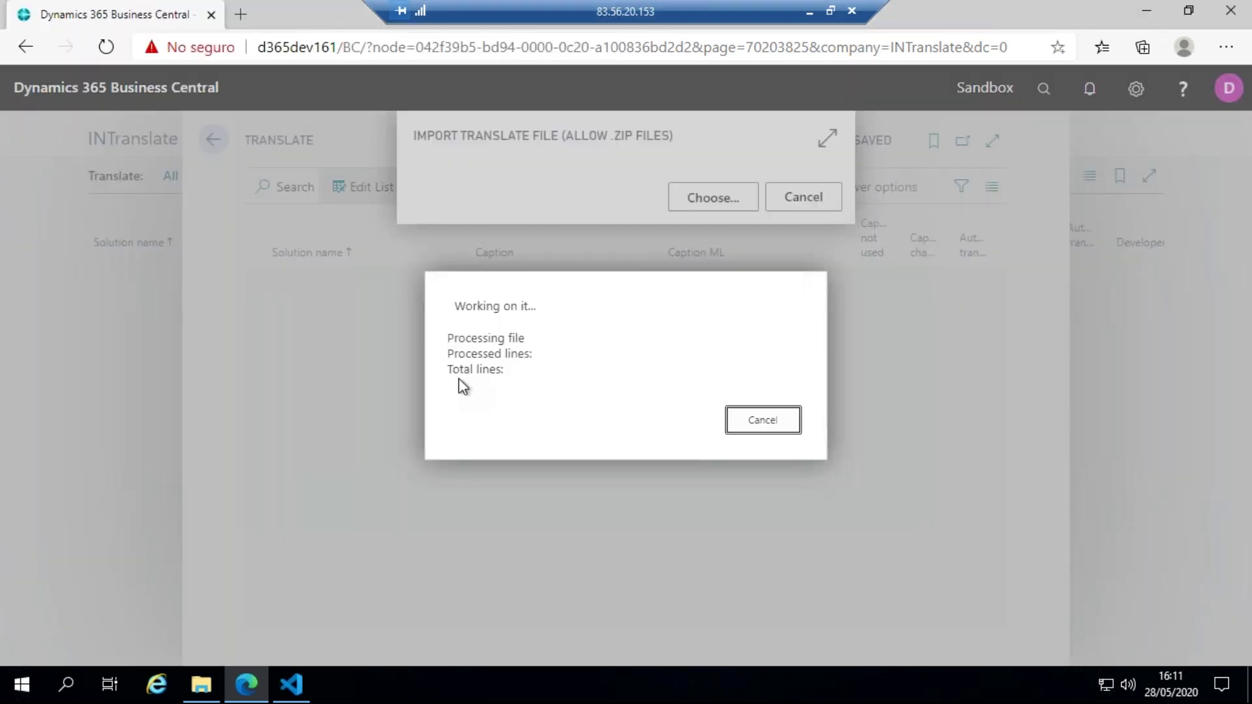
left_click(786, 433)
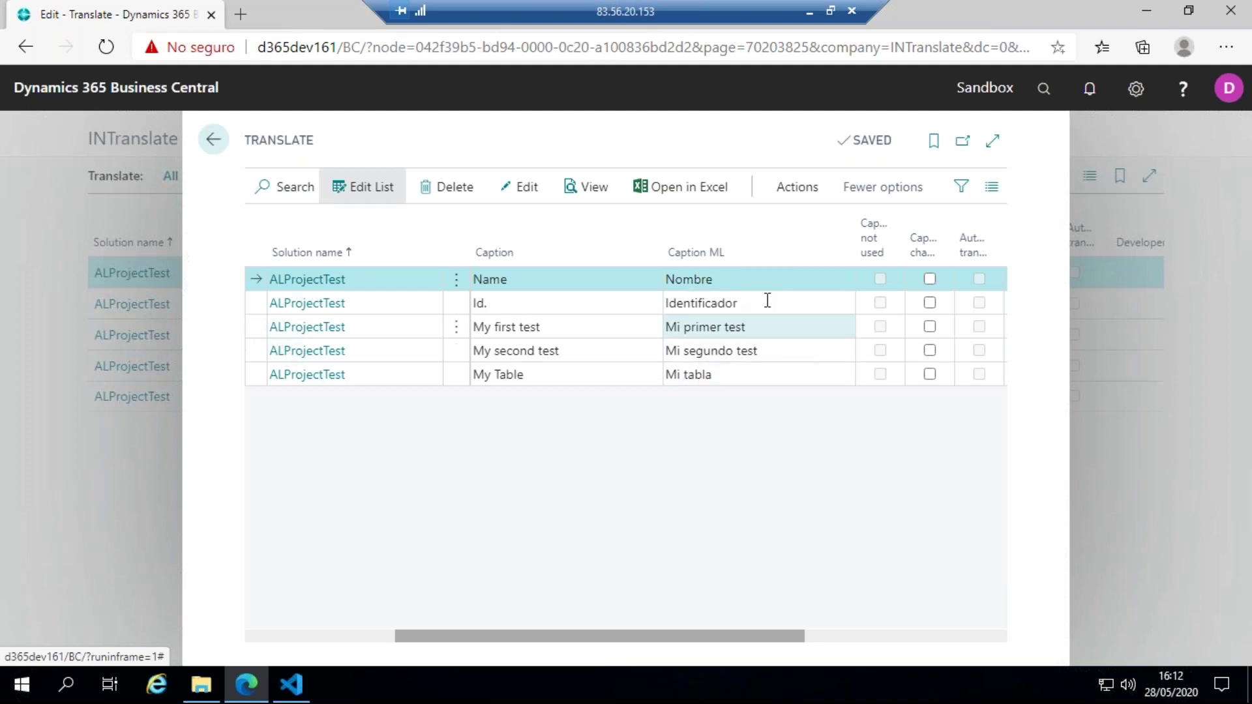
- Append 222 to two Spanish captions, making 'Mi primer test 222' and 'Mi segundo test 222'
left_click_drag(675, 637, 699, 638)
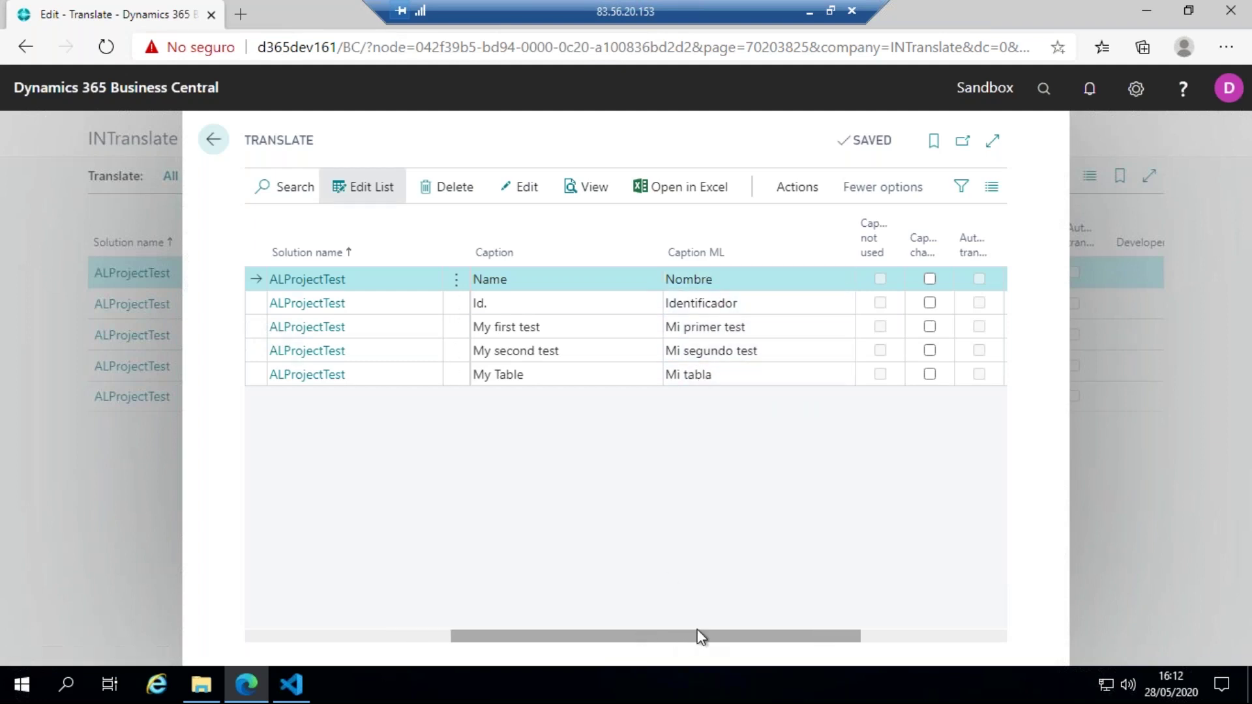
left_click(775, 349)
left_click(776, 328)
left_click(777, 328)
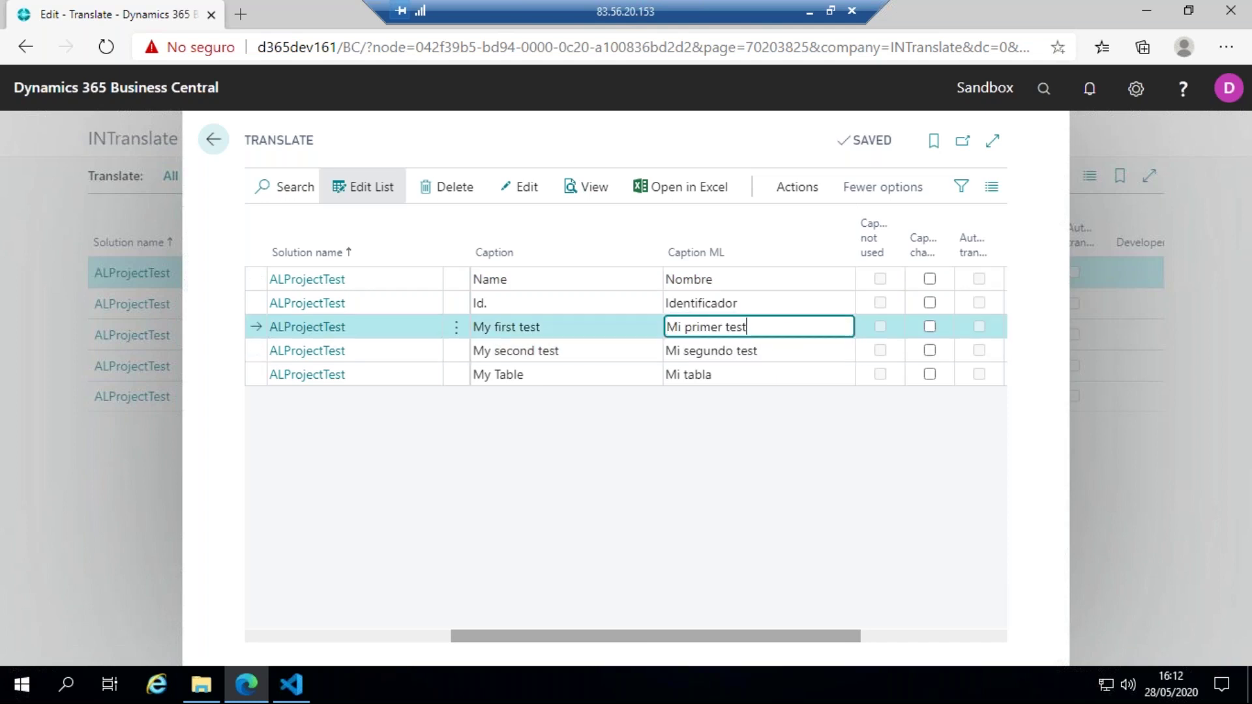
type("222")
left_click(819, 348)
left_click(820, 347)
type("222")
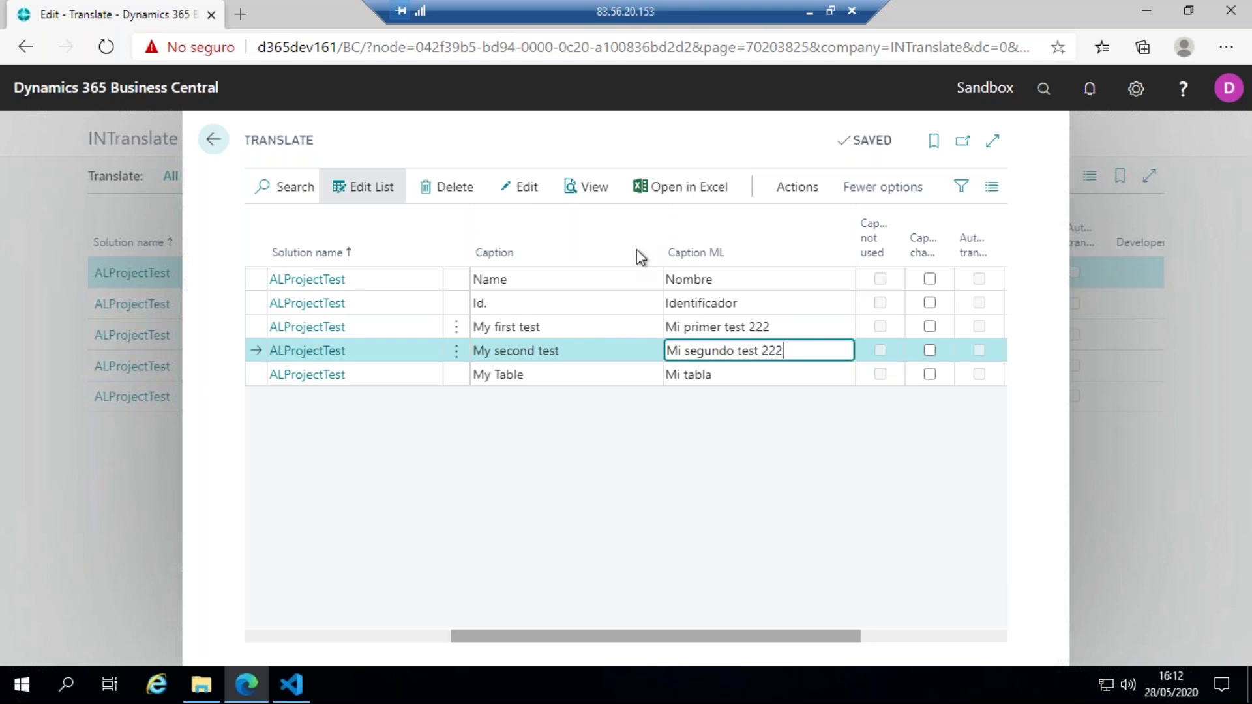
left_click(801, 190)
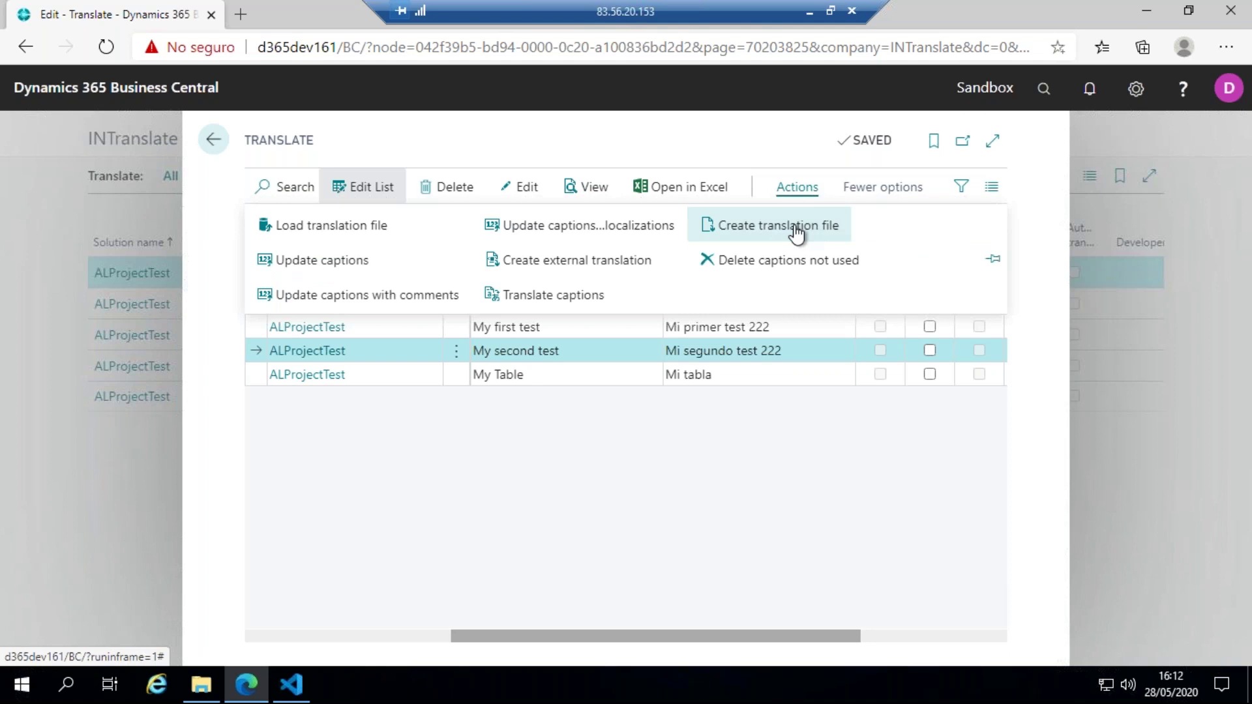
- Create an ESP translation file from the ALProjectTest.g base file
left_click(777, 225)
left_click(702, 427)
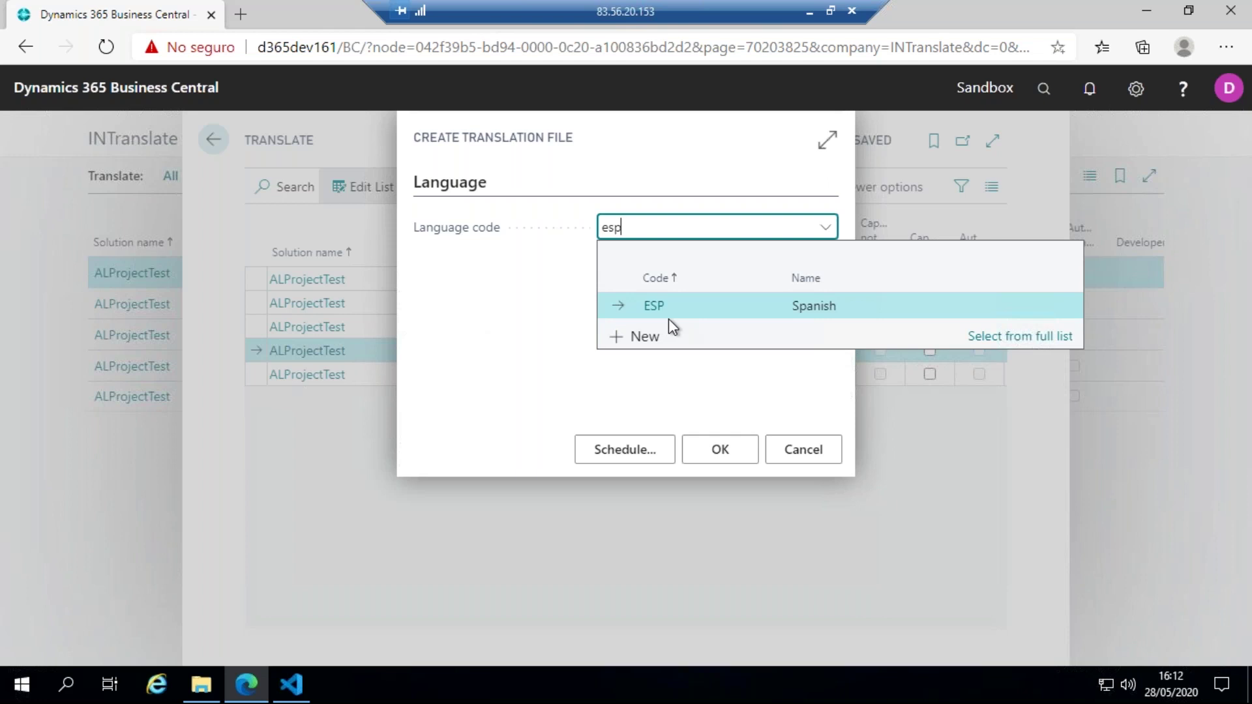
left_click(672, 306)
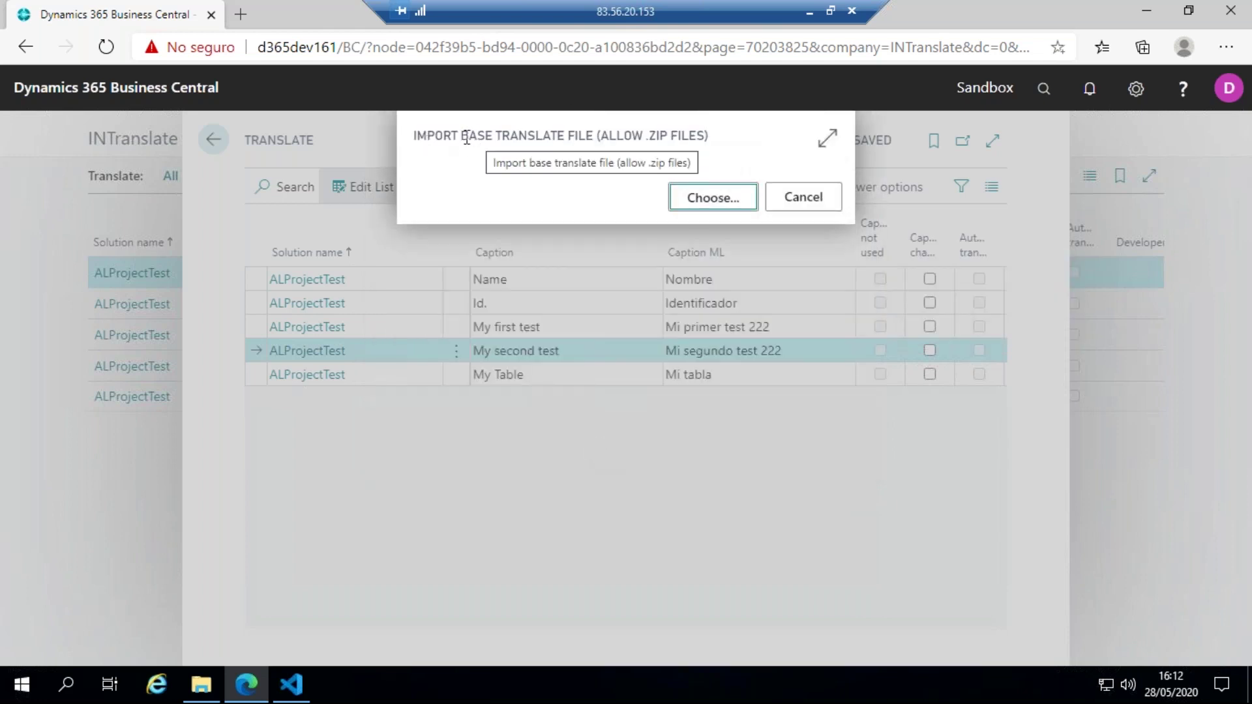
left_click(705, 194)
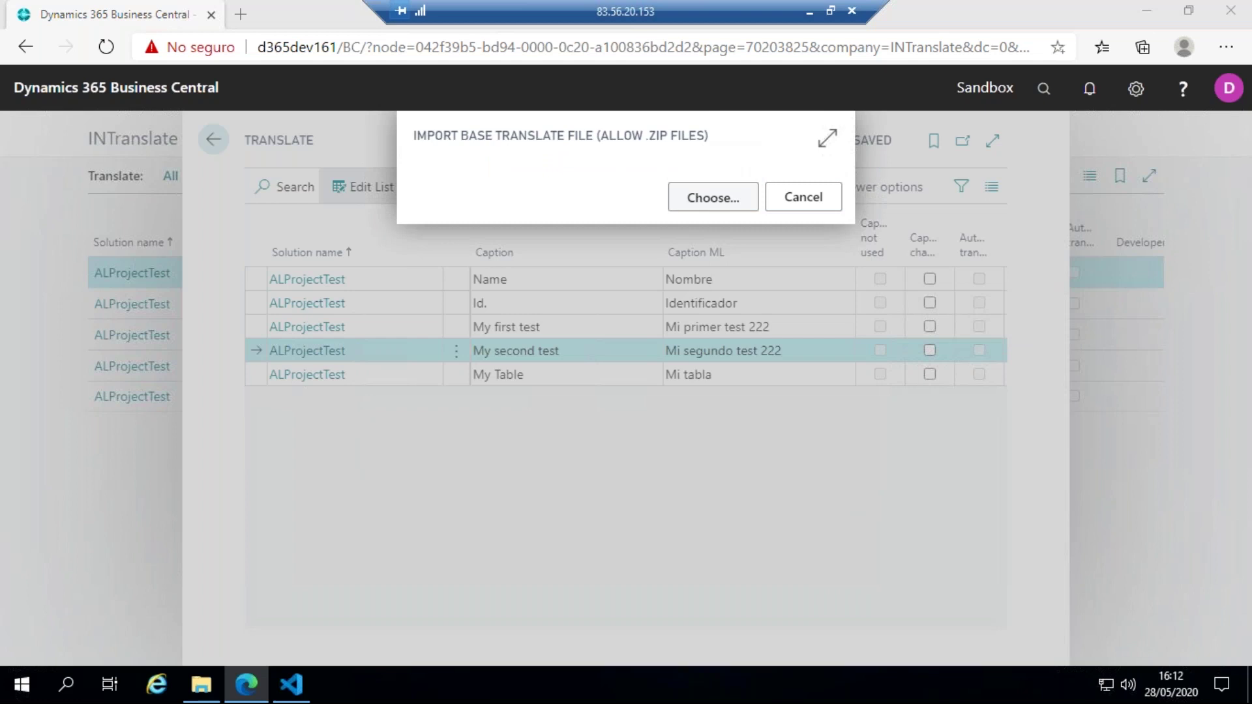
left_click(221, 146)
left_click(463, 410)
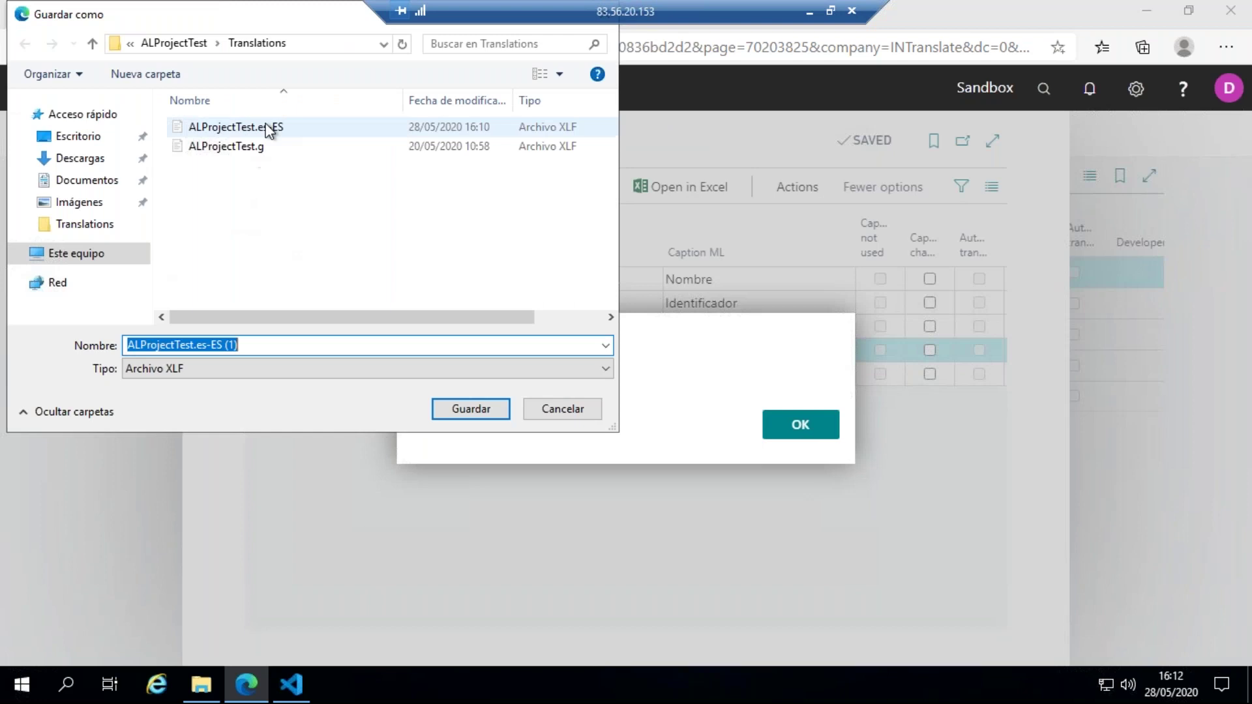
- Save it as ALProjectTest.es-ES.xlf, overwriting the existing file in Translations
left_click(276, 342)
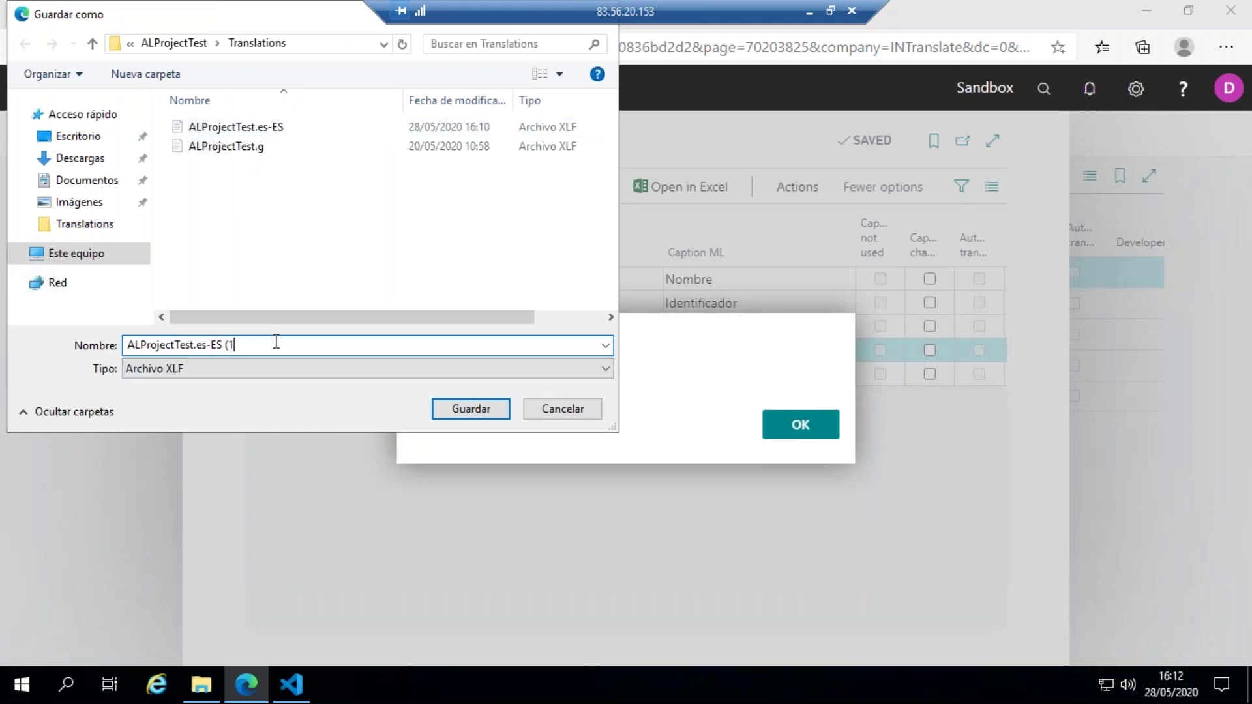
key("Return")
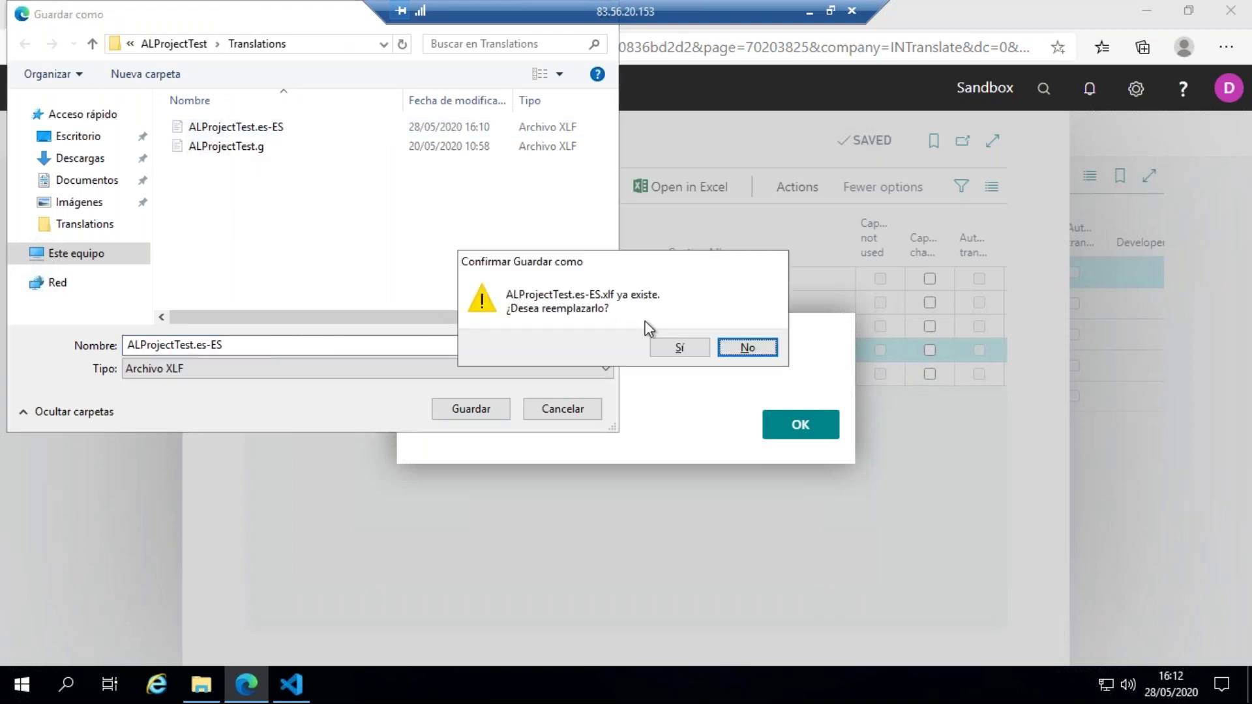
left_click(672, 352)
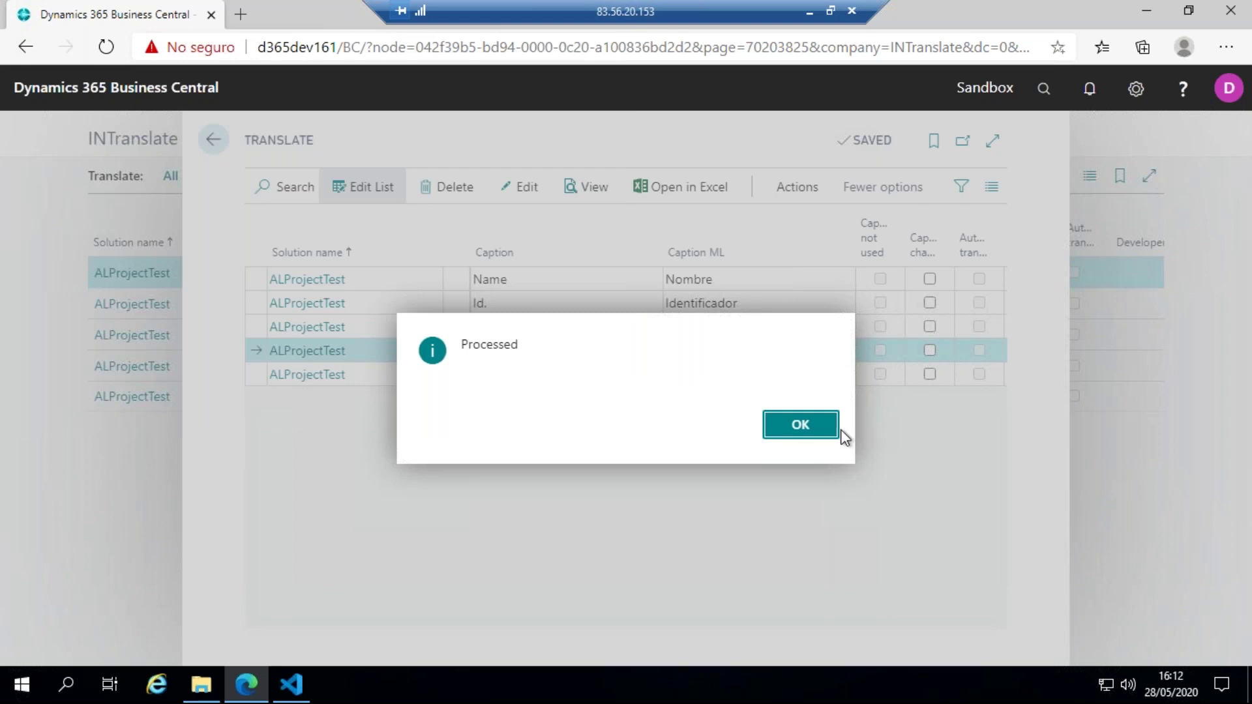
left_click(801, 424)
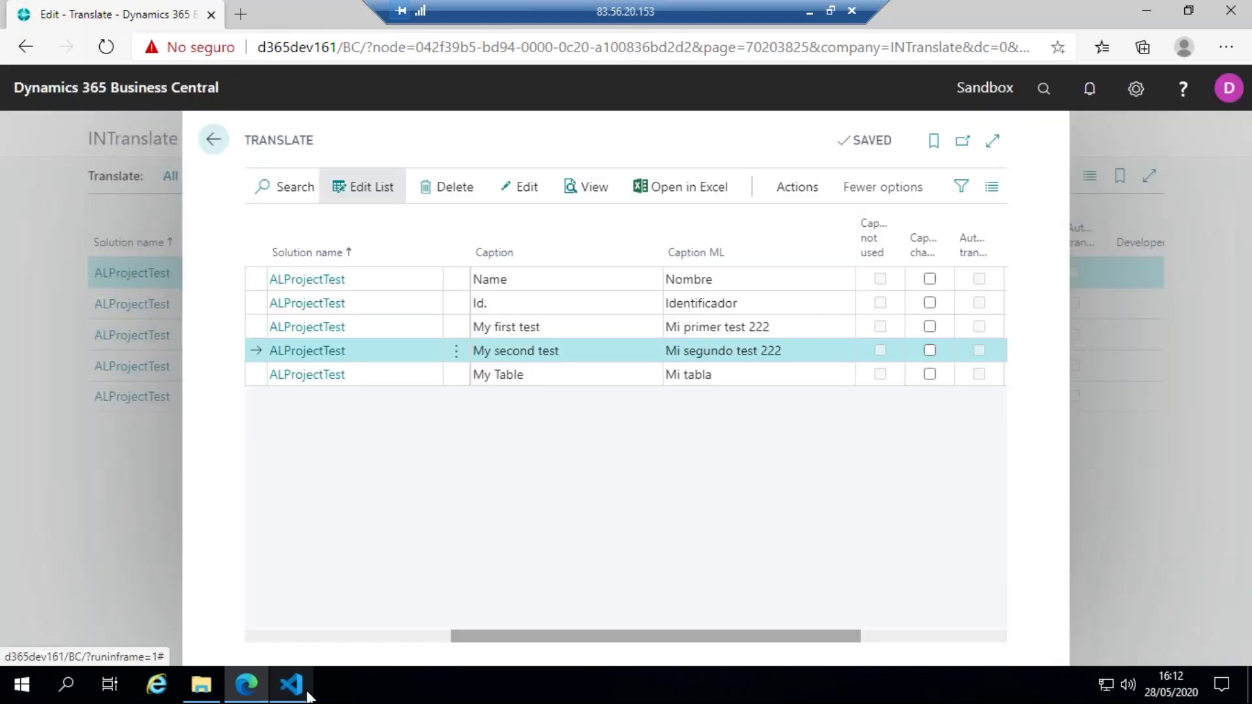
left_click(291, 684)
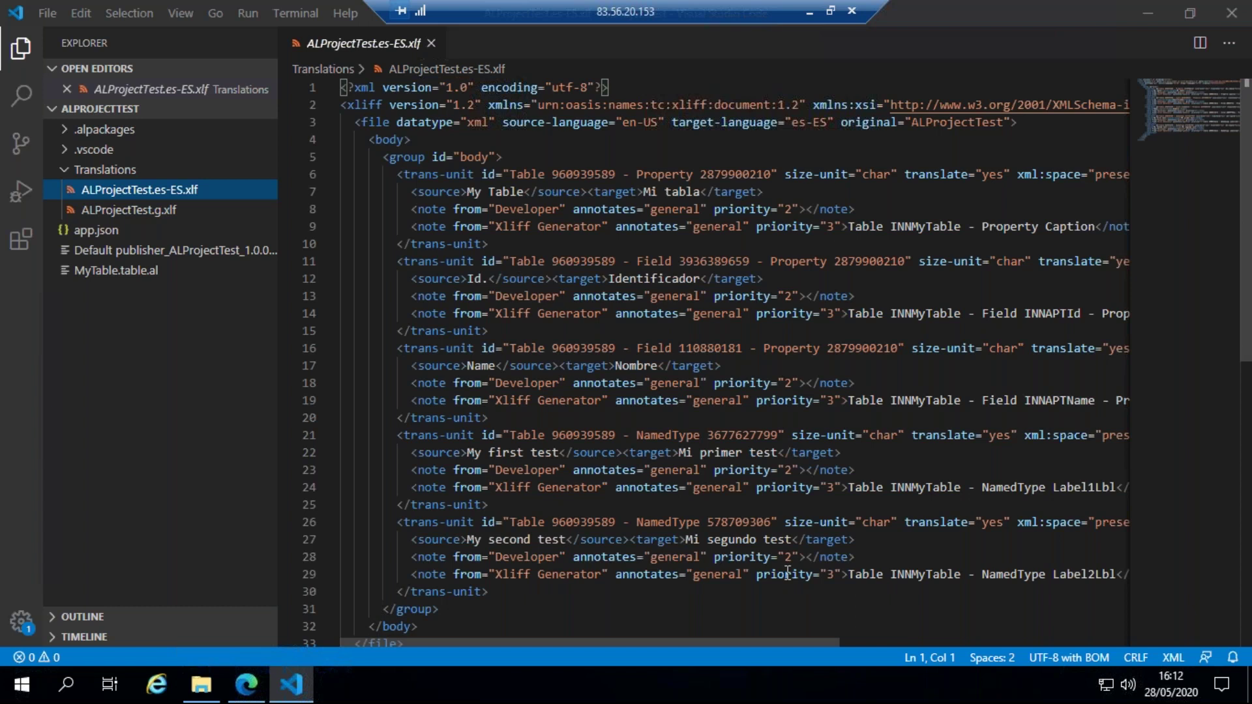
scroll(782, 569, "down", 1)
scroll(779, 567, "up", 1)
left_click(247, 685)
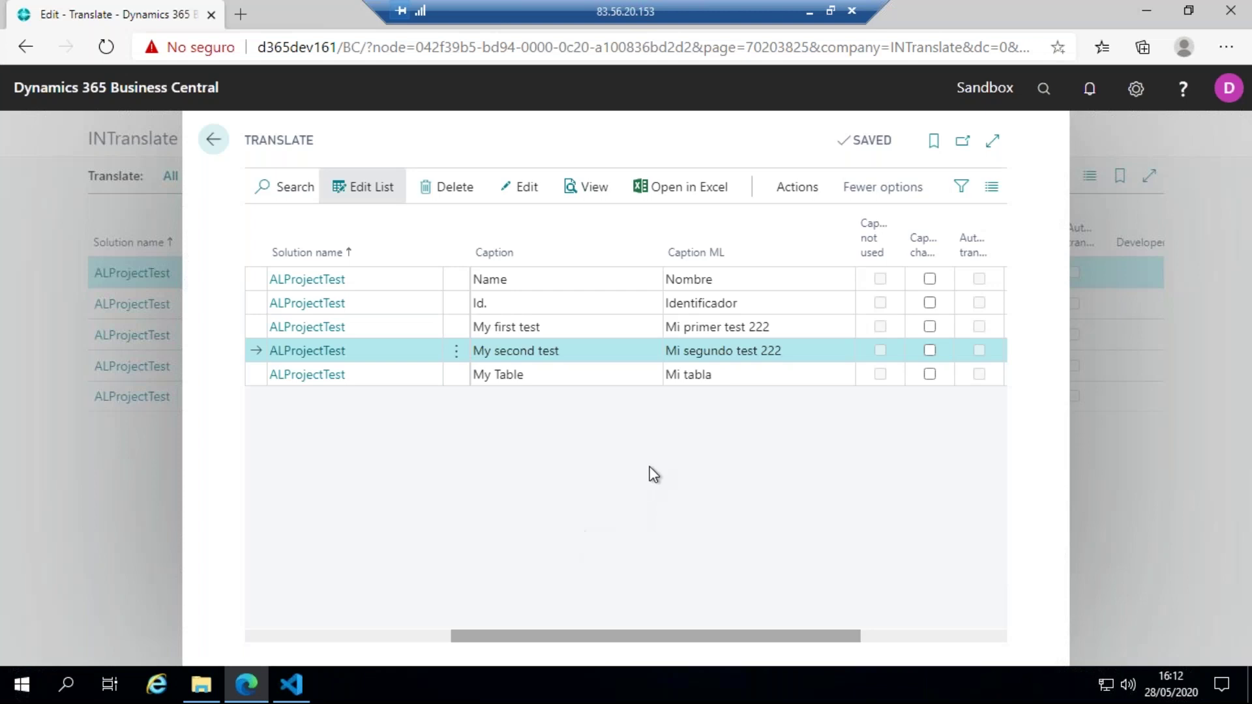
- Back on the Translate list, select all five ESP caption records and delete them via Manage
left_click(212, 137)
left_click(562, 177)
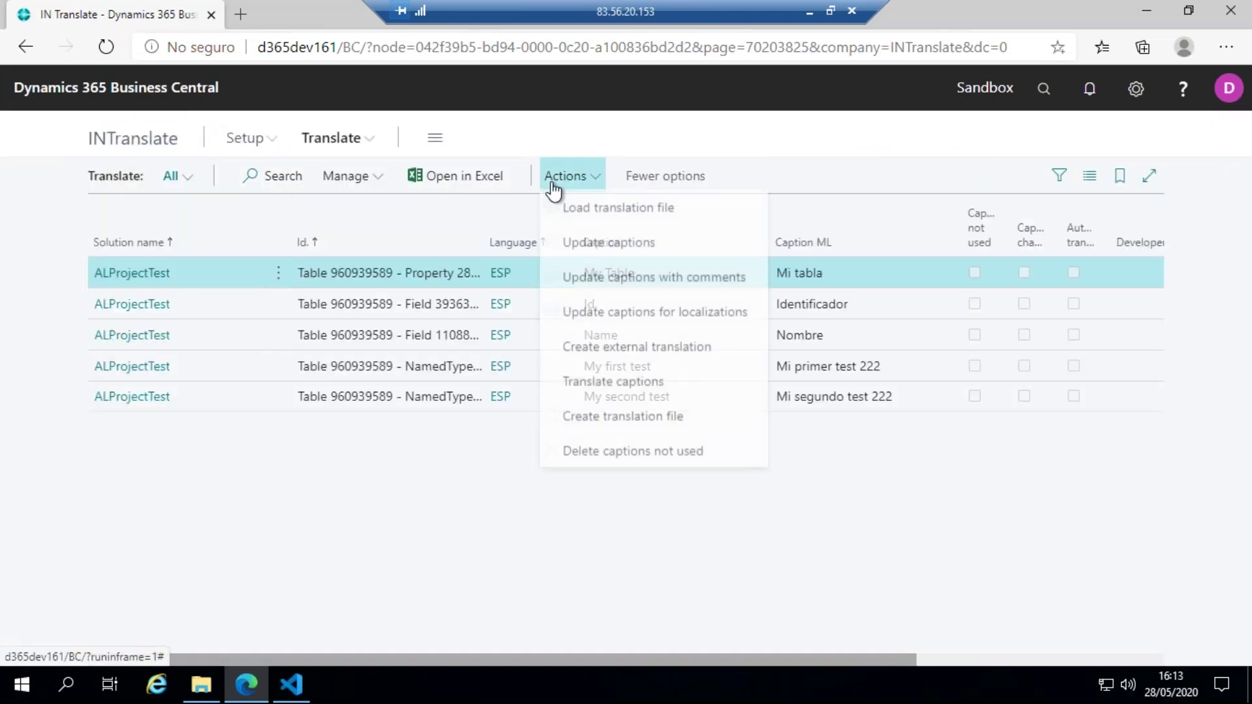
left_click(623, 420)
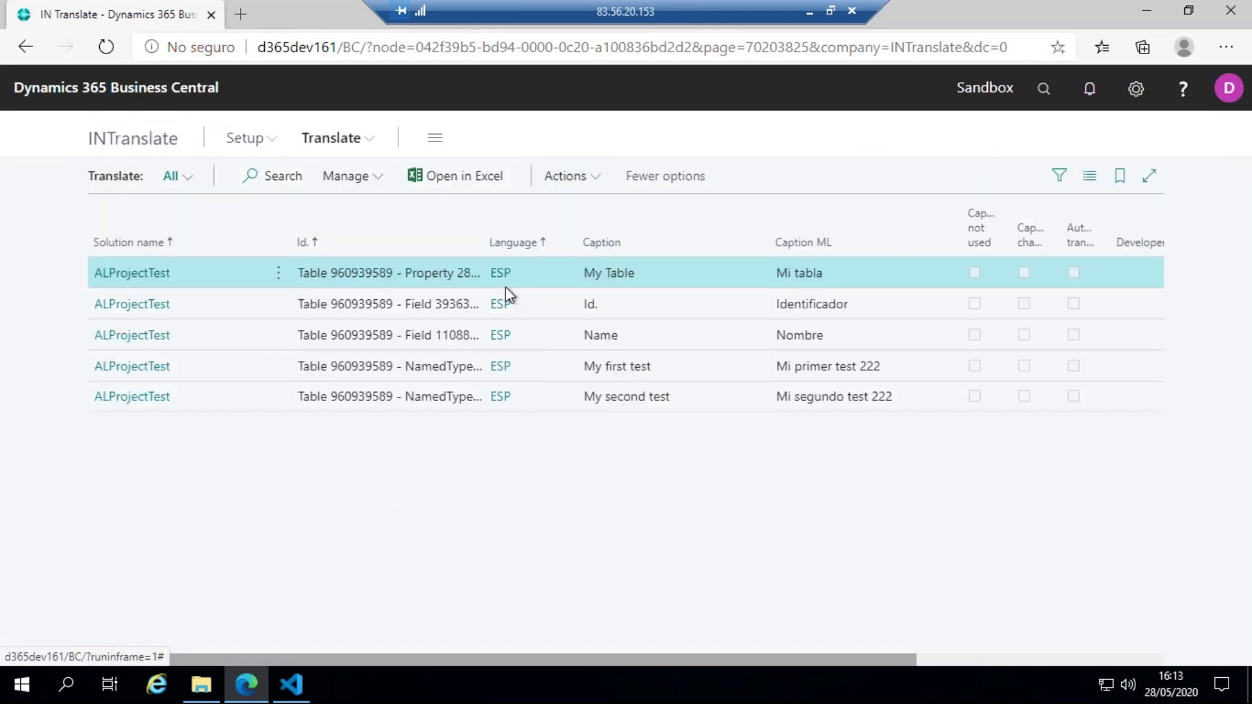
left_click(276, 271)
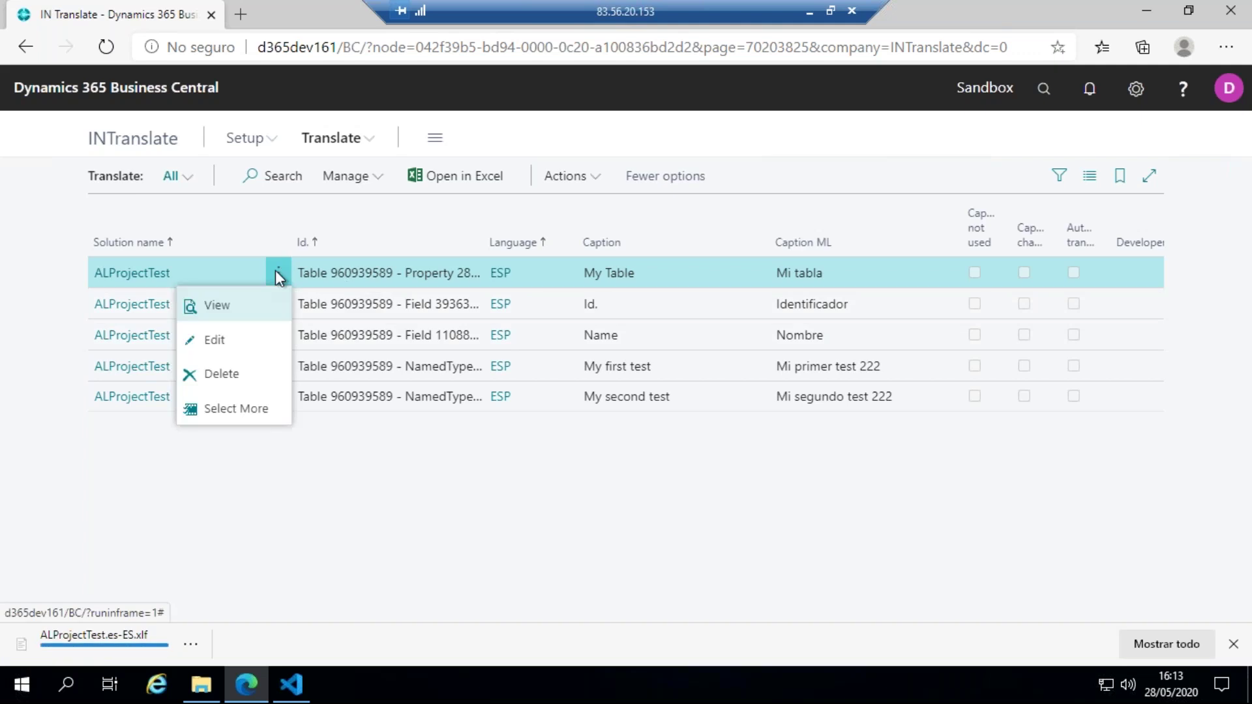
left_click(216, 410)
left_click(105, 242)
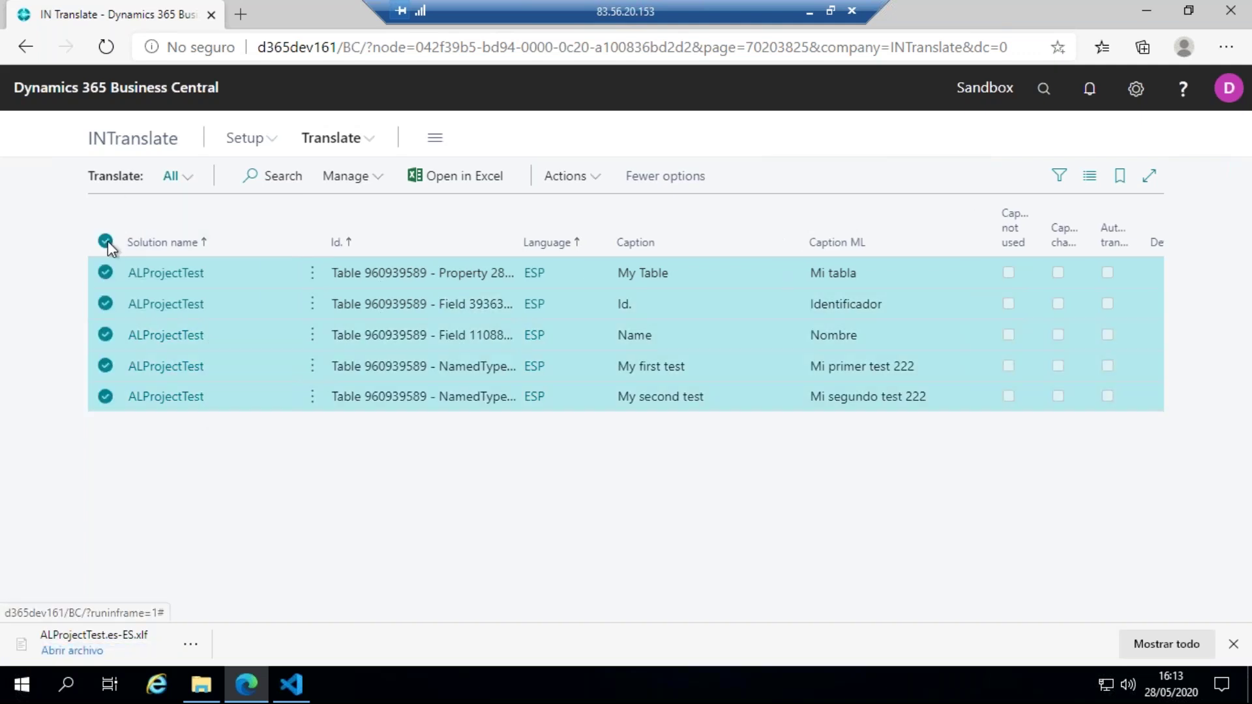
left_click(591, 183)
left_click(377, 175)
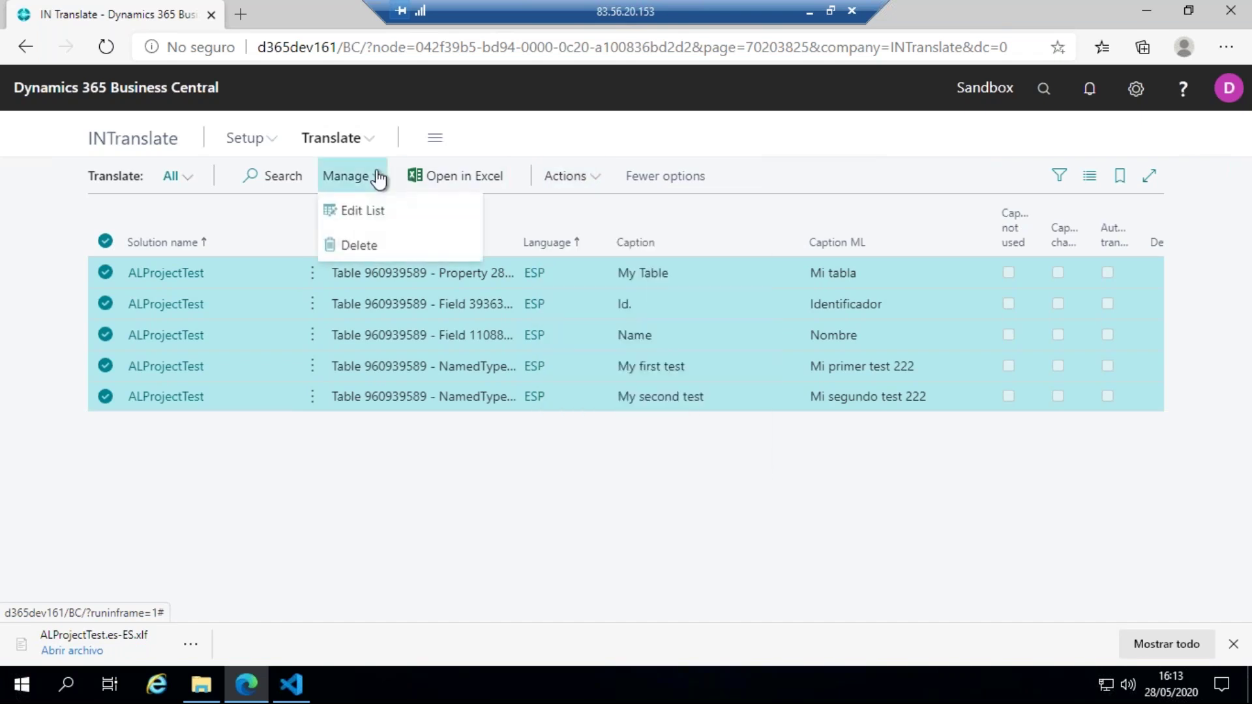
left_click(368, 248)
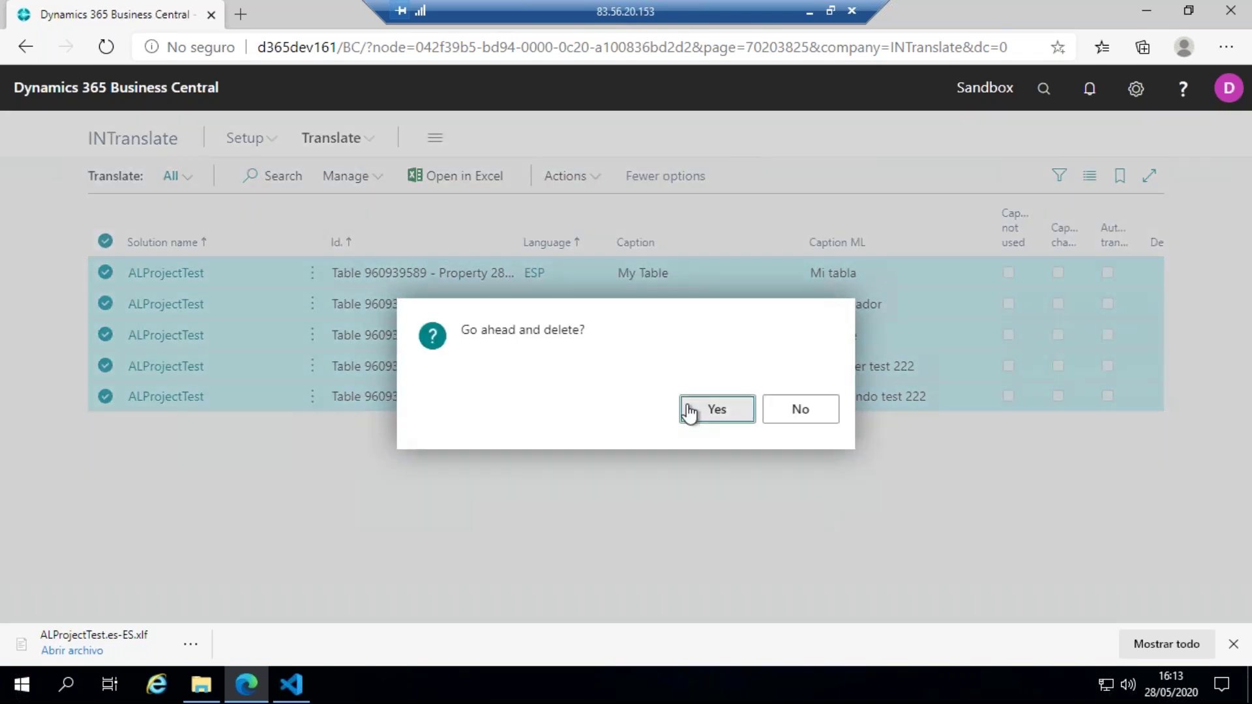
left_click(692, 412)
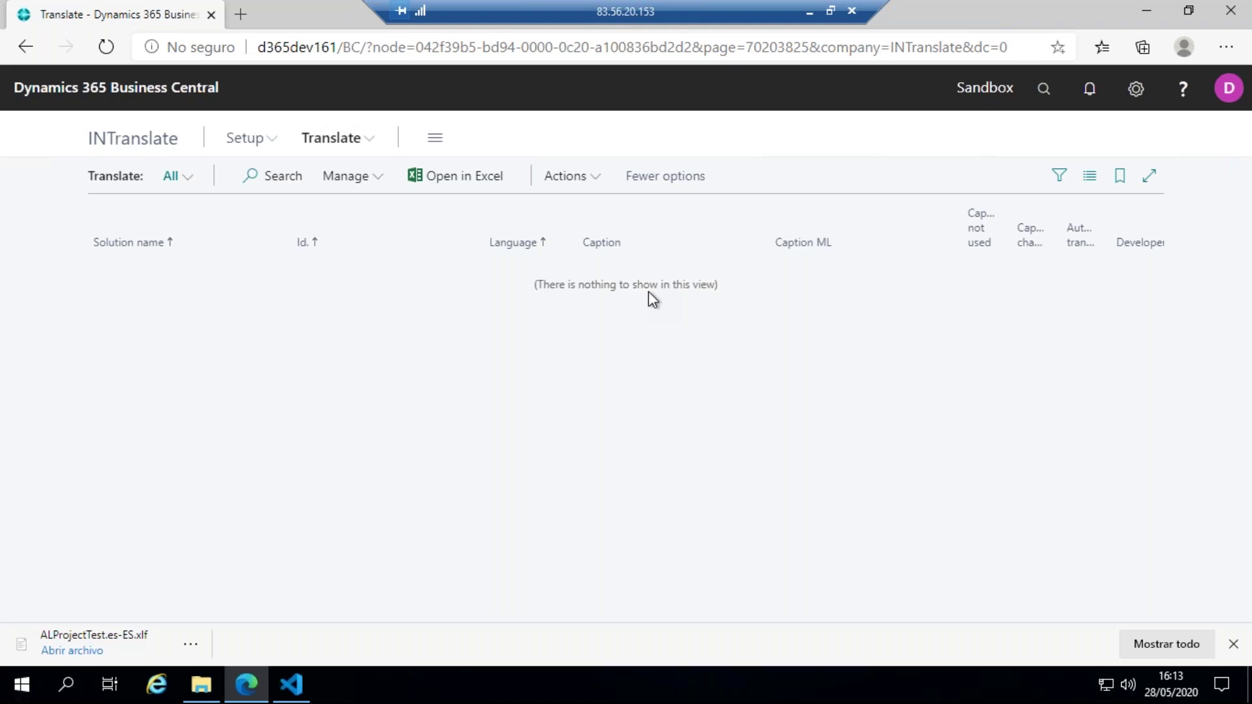
- Start Update captions with language code ITA, creating new records
left_click(553, 177)
left_click(630, 248)
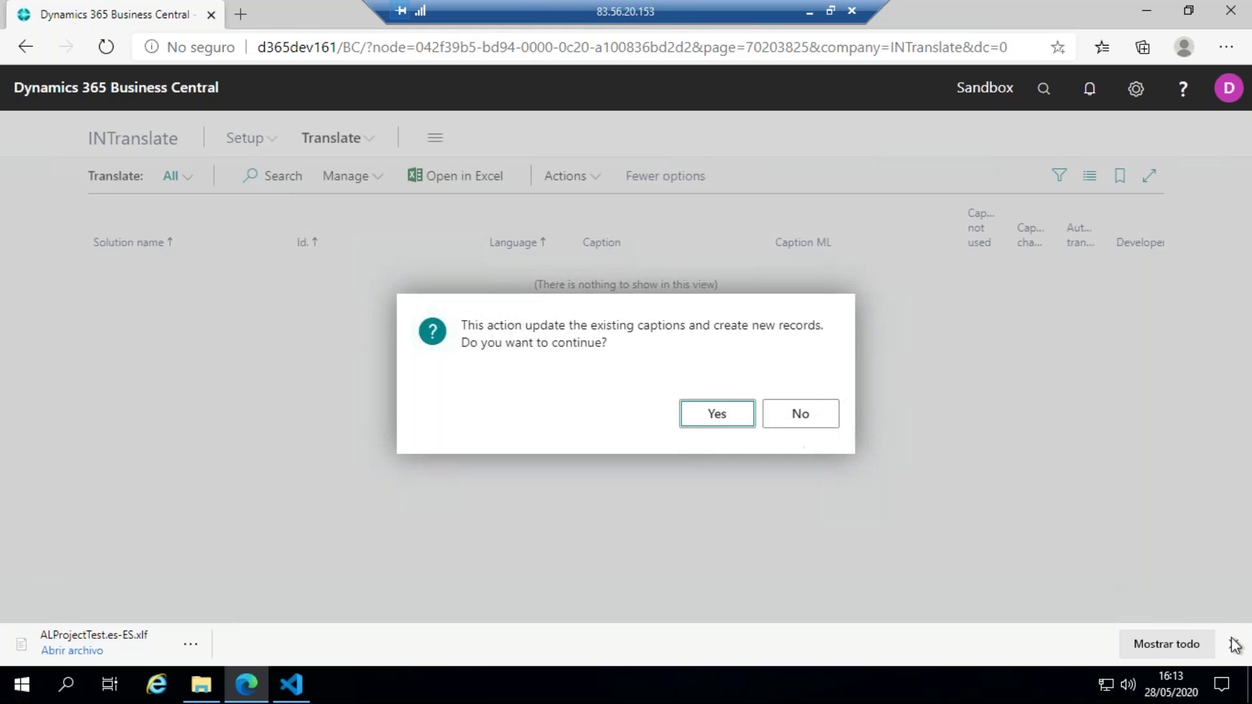
left_click(723, 415)
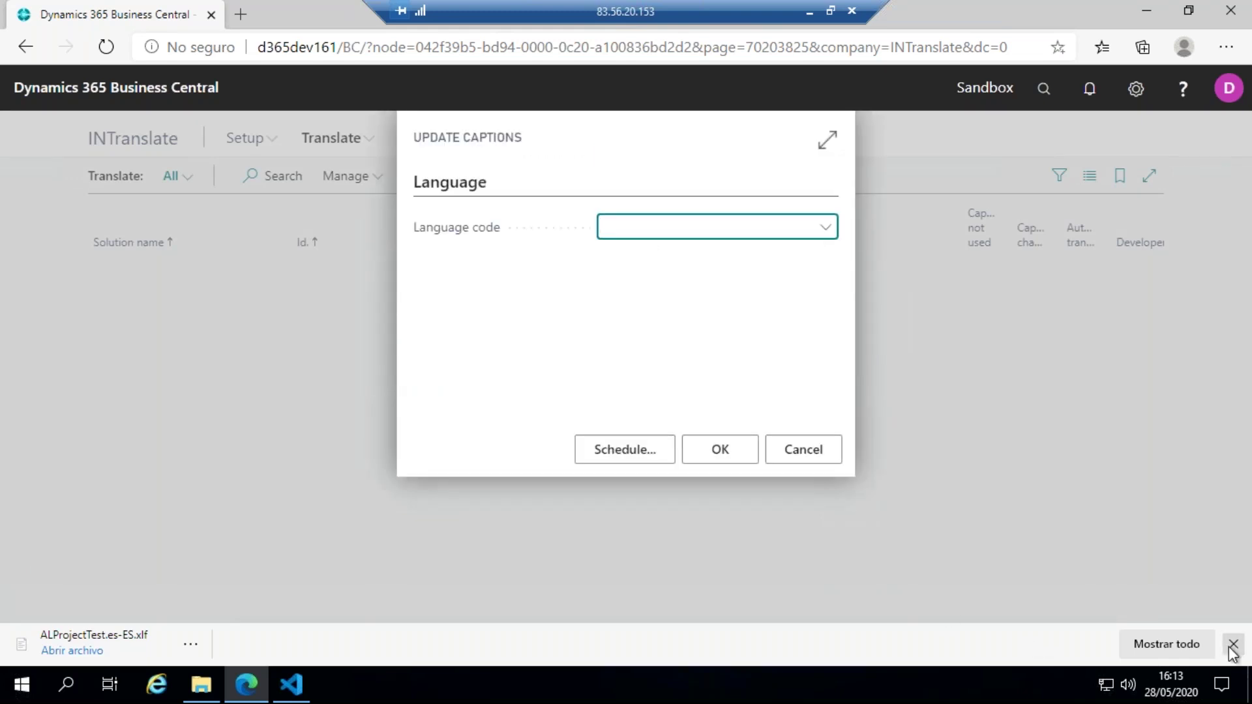
left_click(1232, 645)
left_click(638, 218)
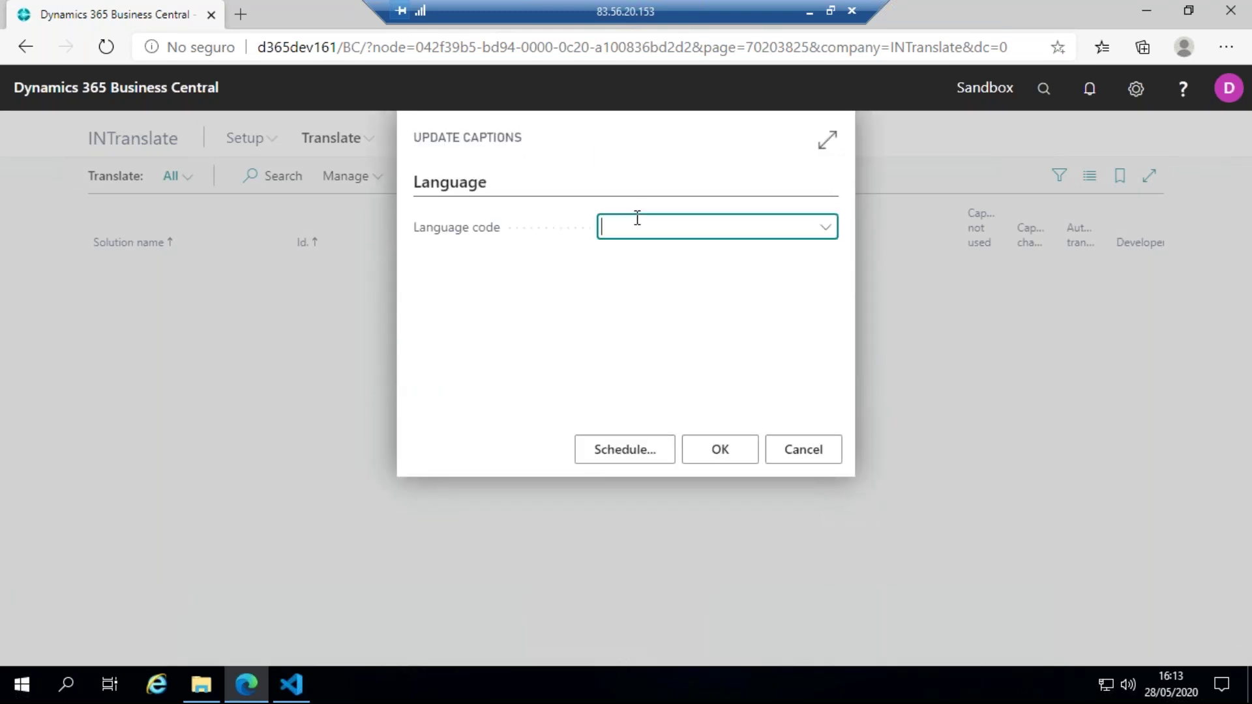
type("ita")
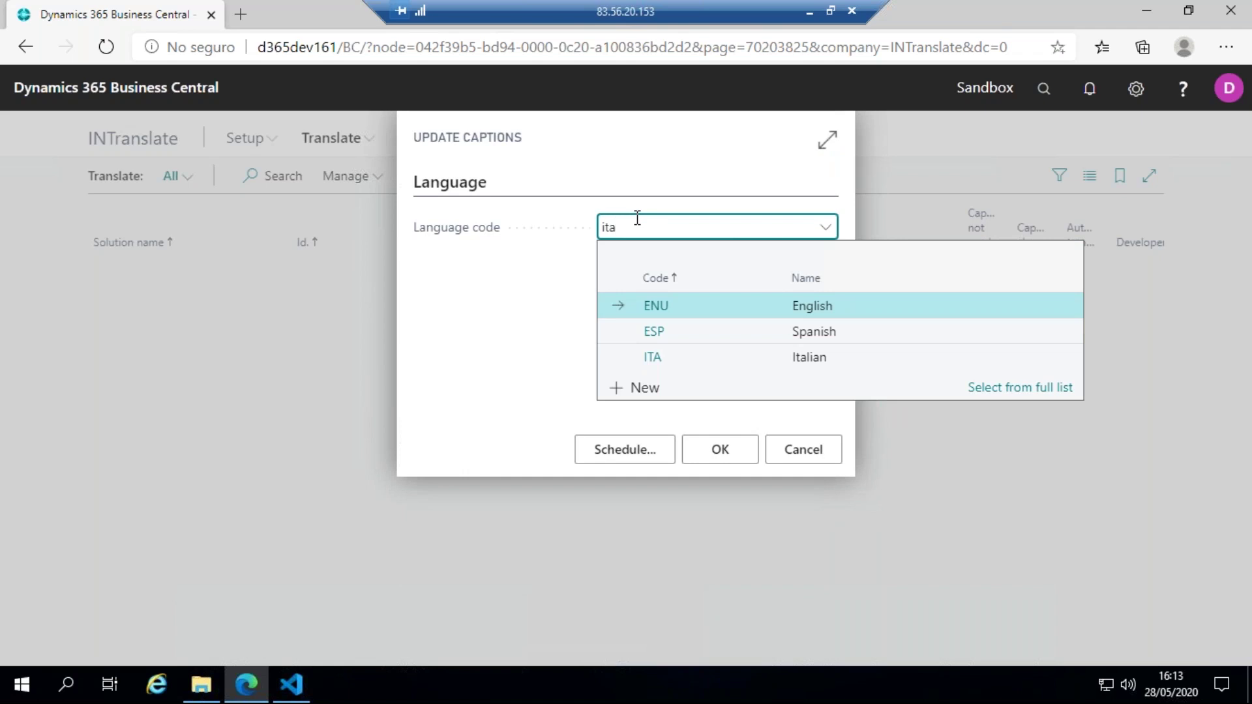
left_click(652, 297)
key("Tab")
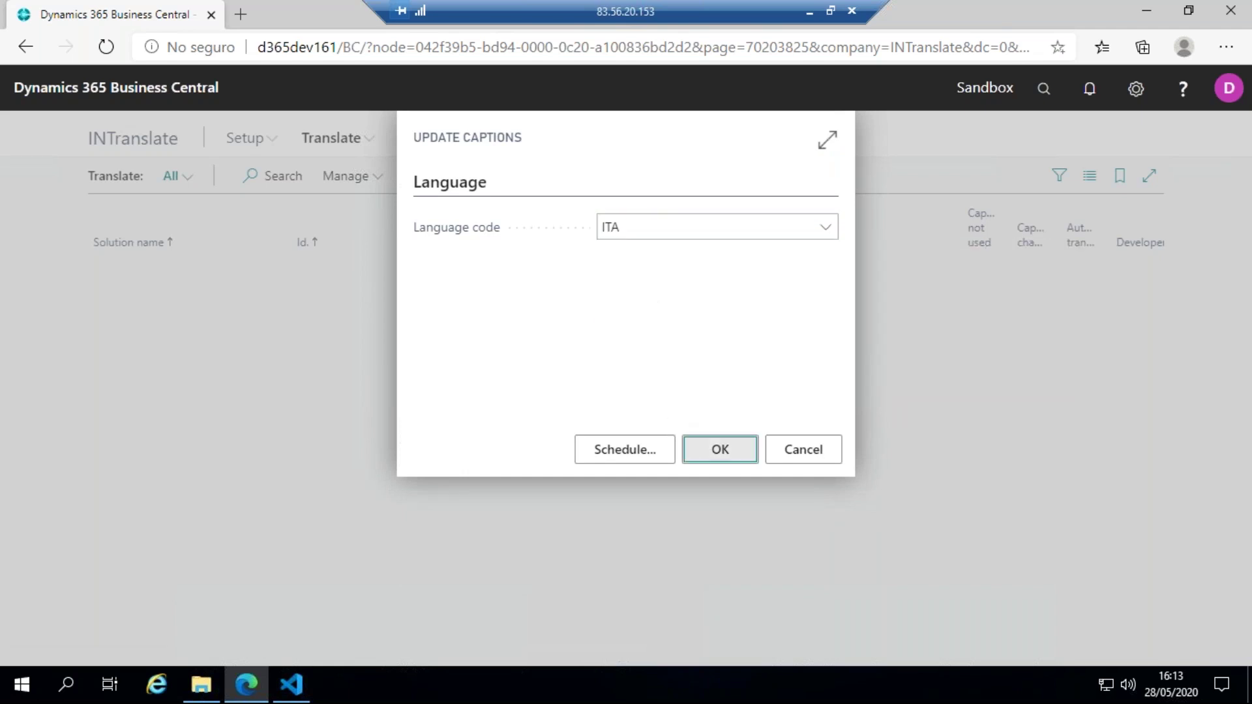
key("Return")
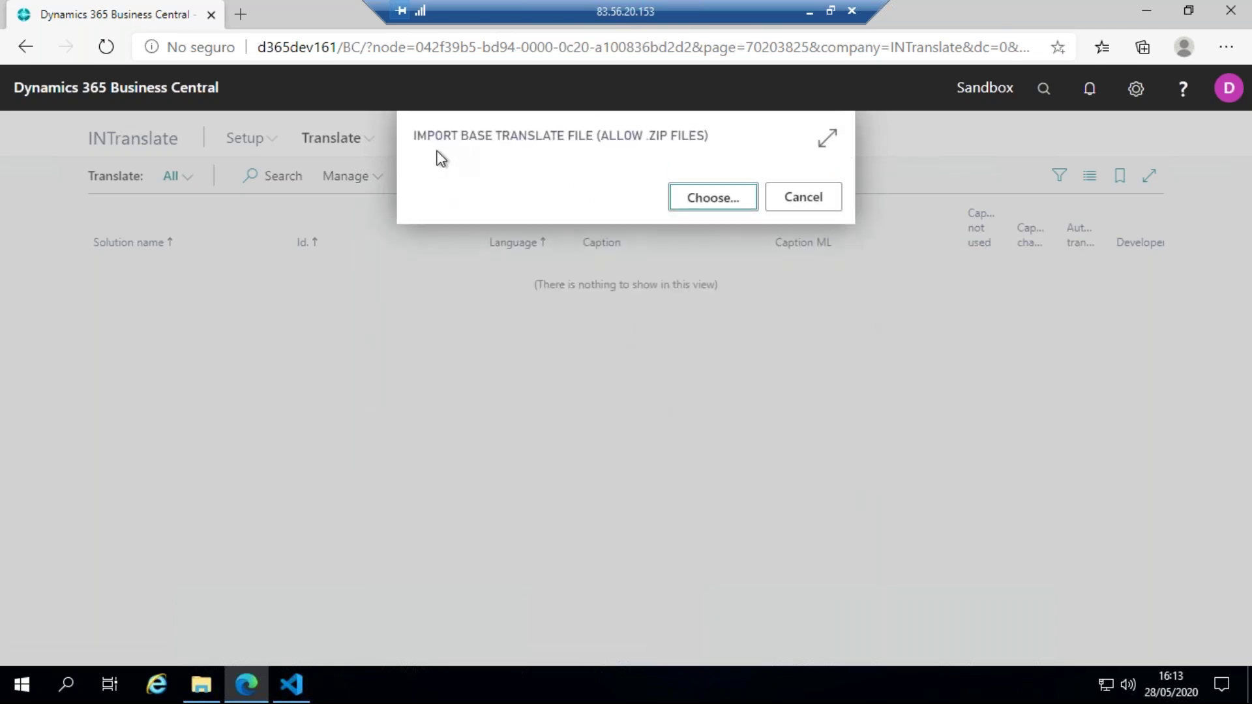
- Import the ALProjectTest.g base file to add five untranslated ITA caption rows
left_click(713, 199)
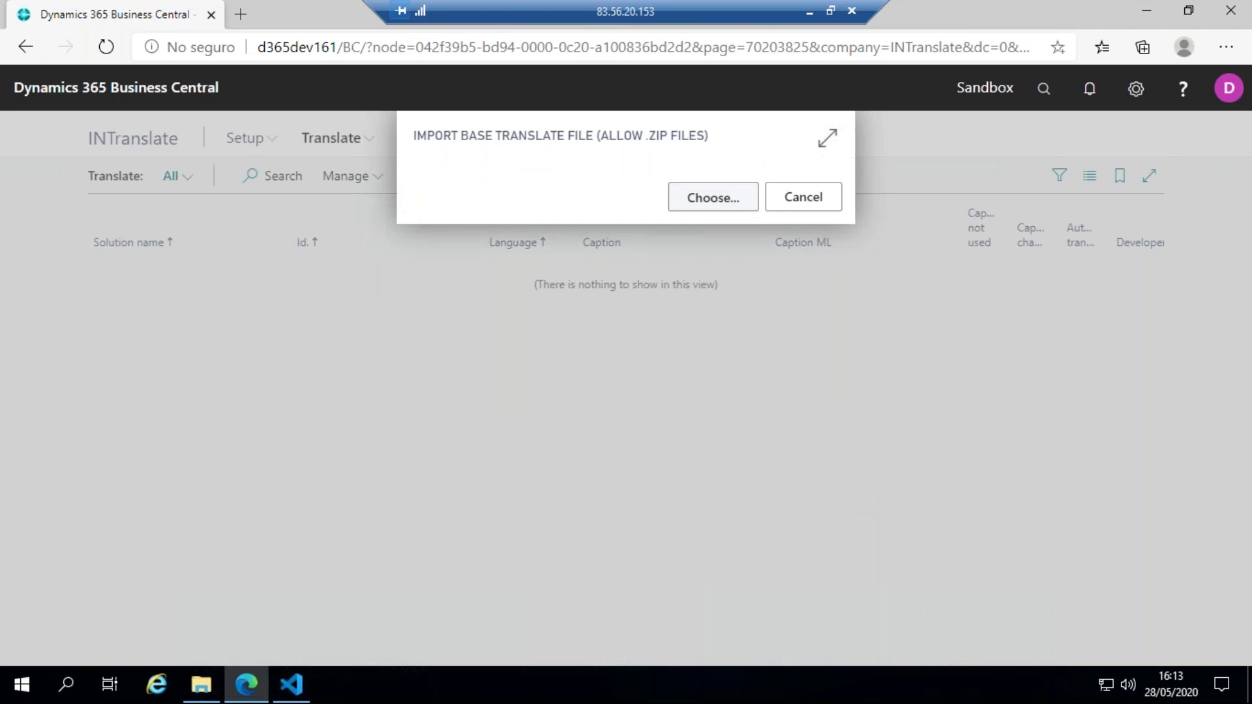
left_click(274, 146)
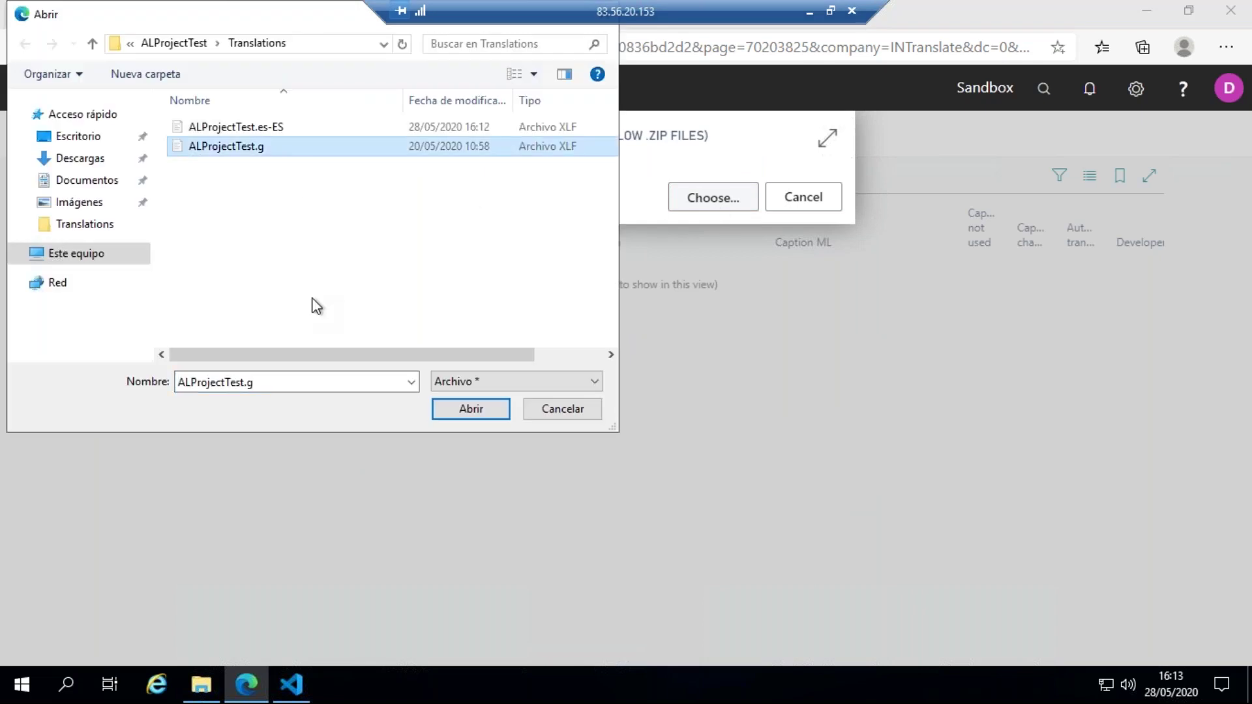
left_click(452, 412)
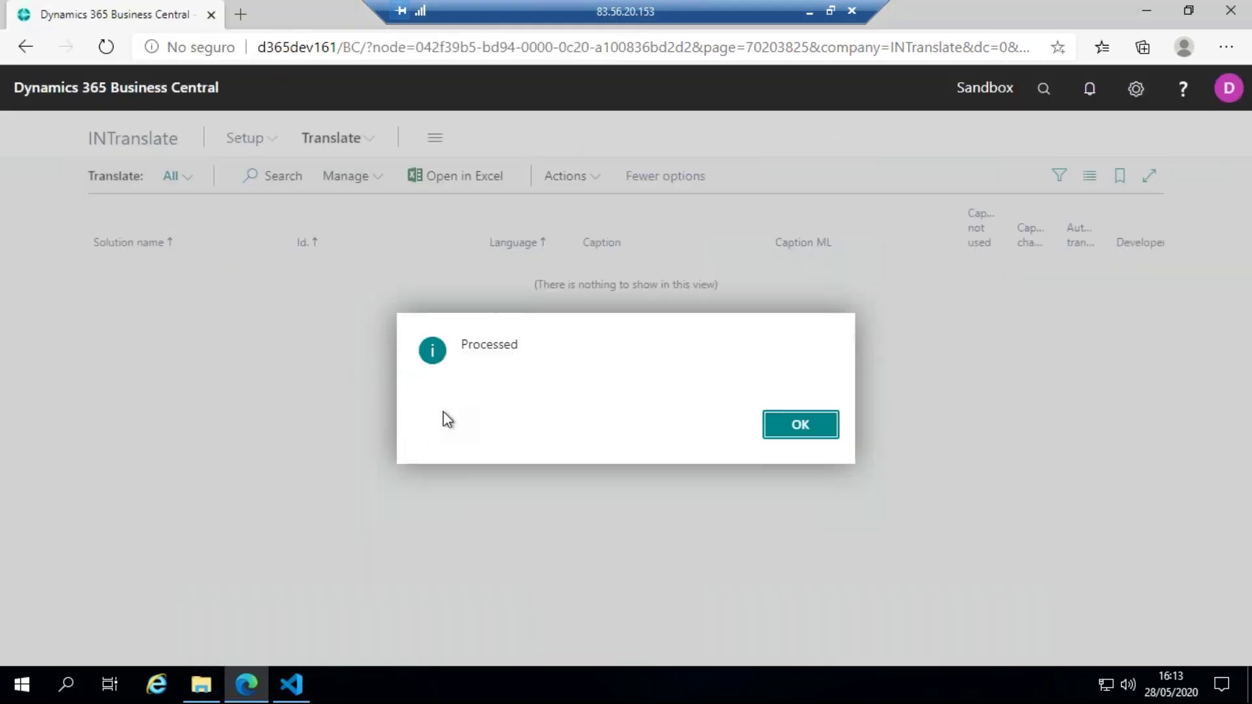
left_click(807, 427)
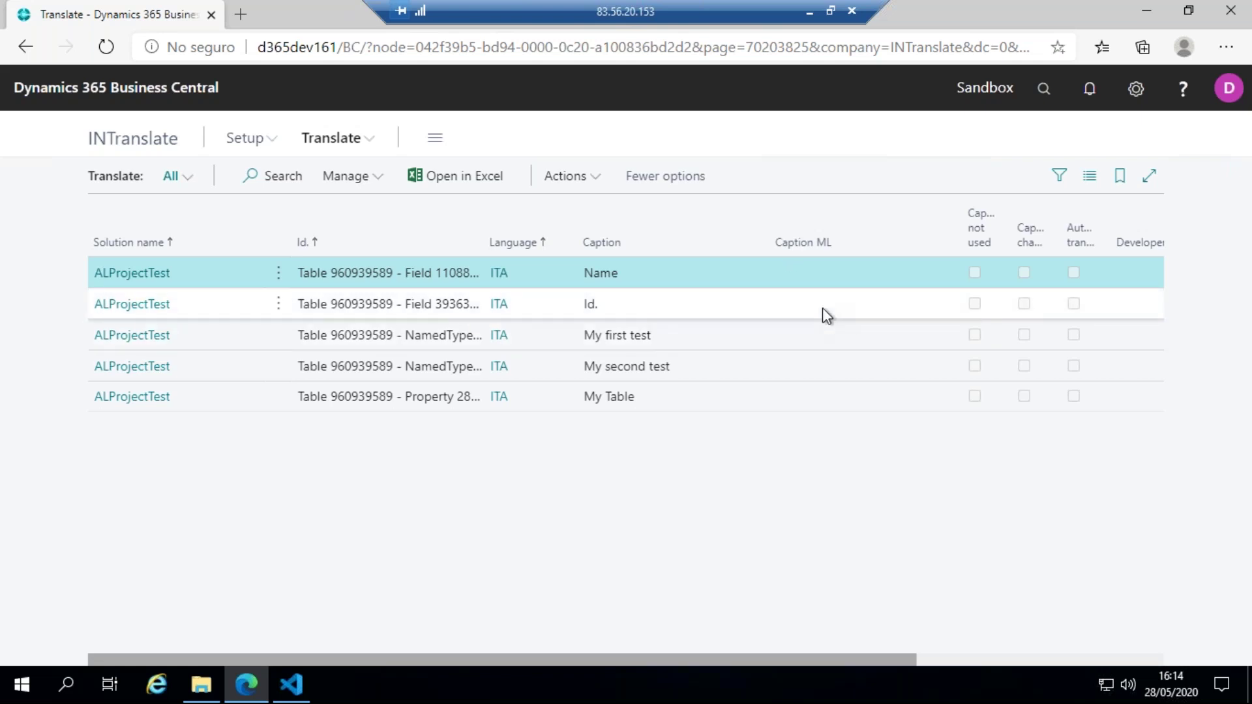
- Auto-translate ALProjectTest's ITA captions into Italian, e.g. Nome, Il mio primo test, Il mio tavolo
left_click(577, 183)
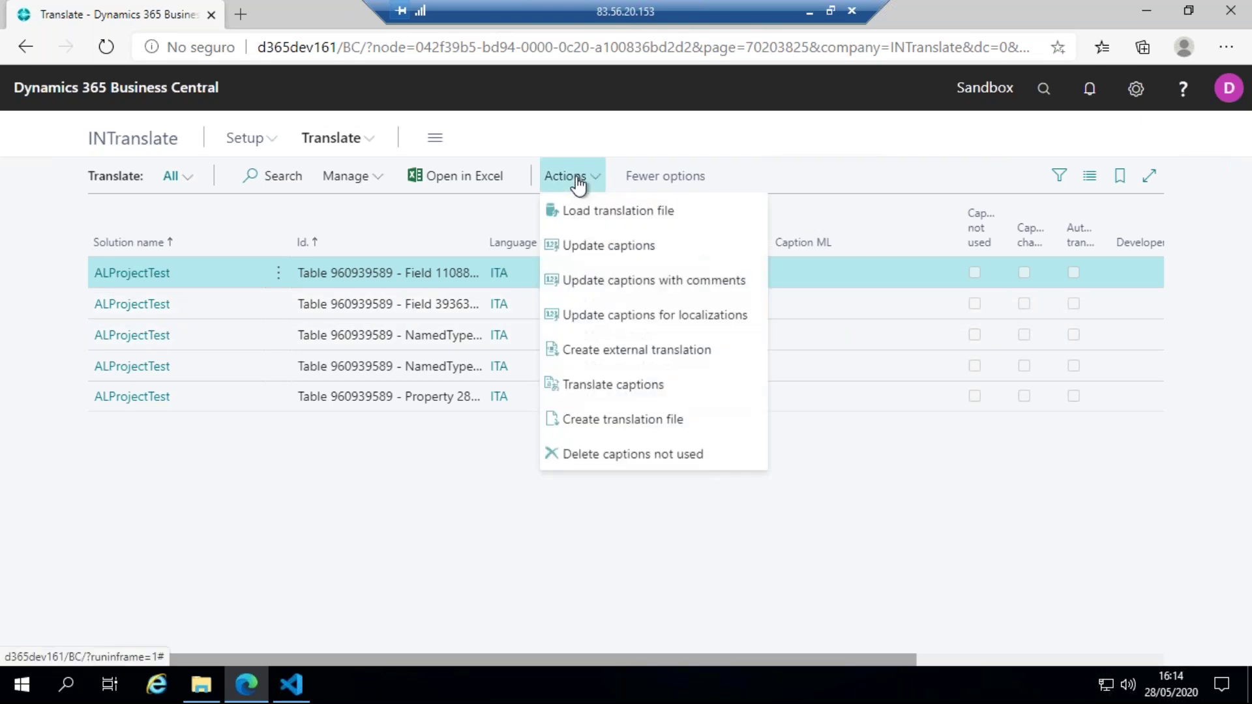
left_click(622, 391)
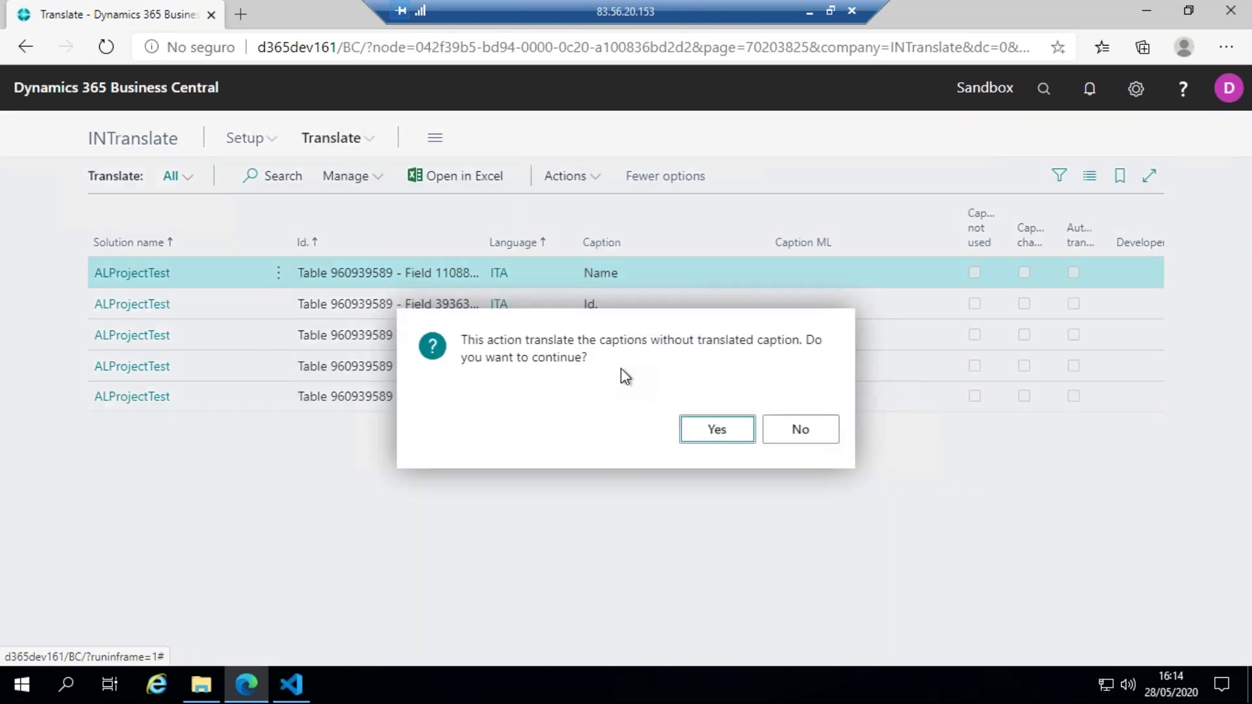
left_click(706, 432)
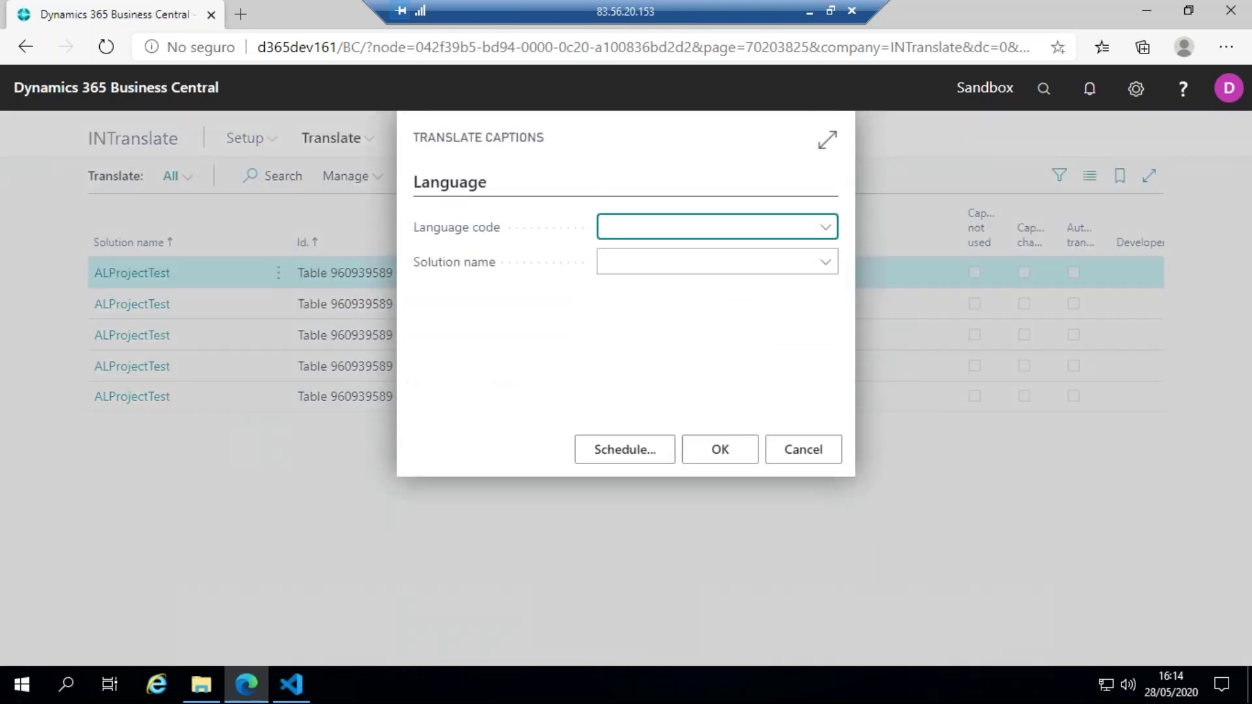
type("ita")
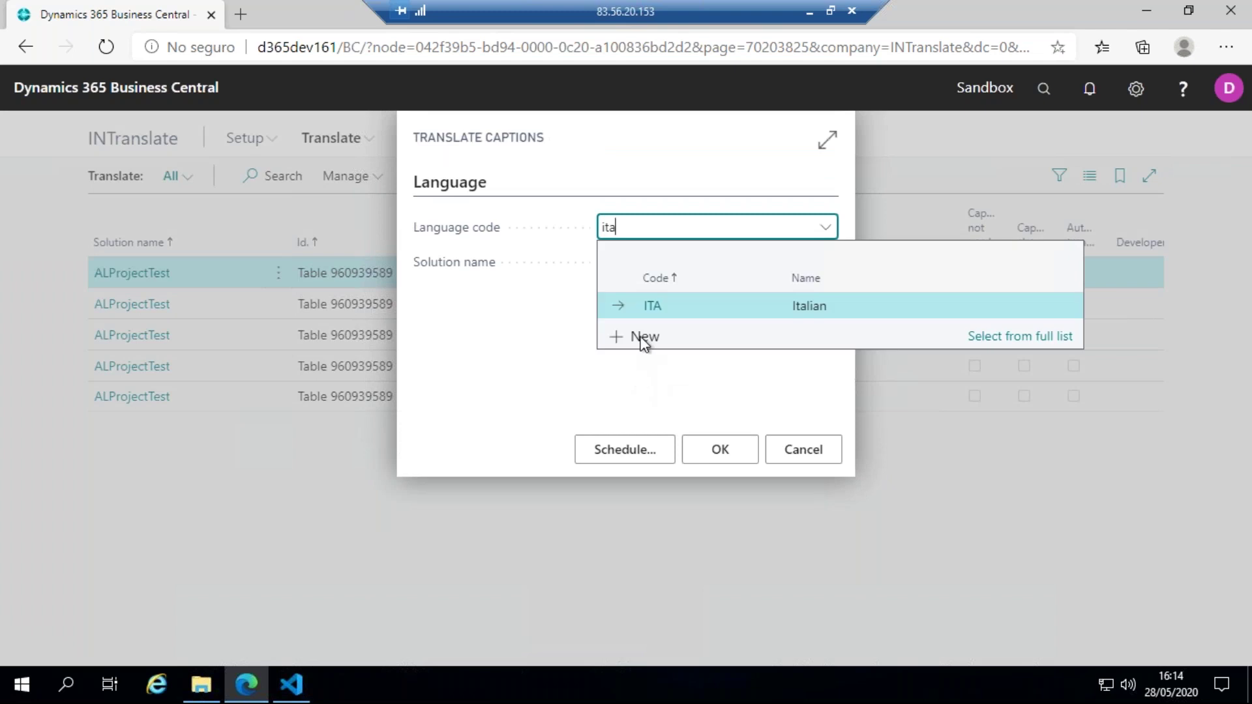
key("Tab")
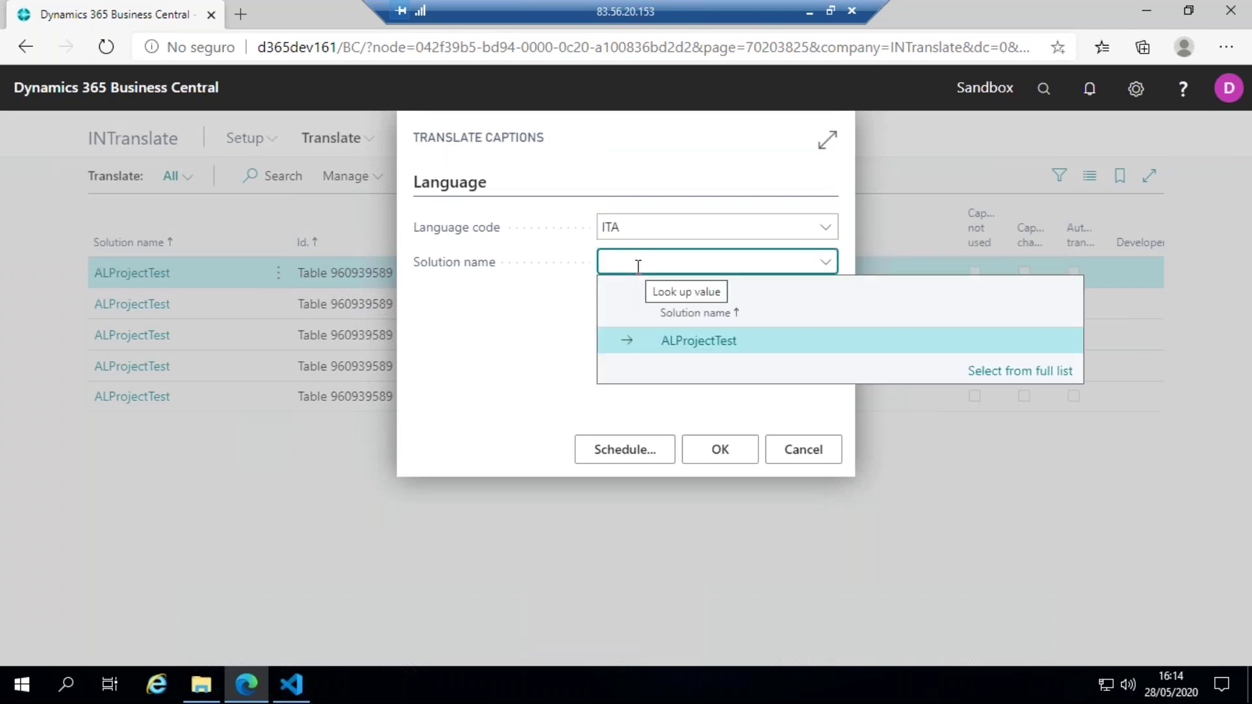
left_click(660, 341)
left_click(717, 452)
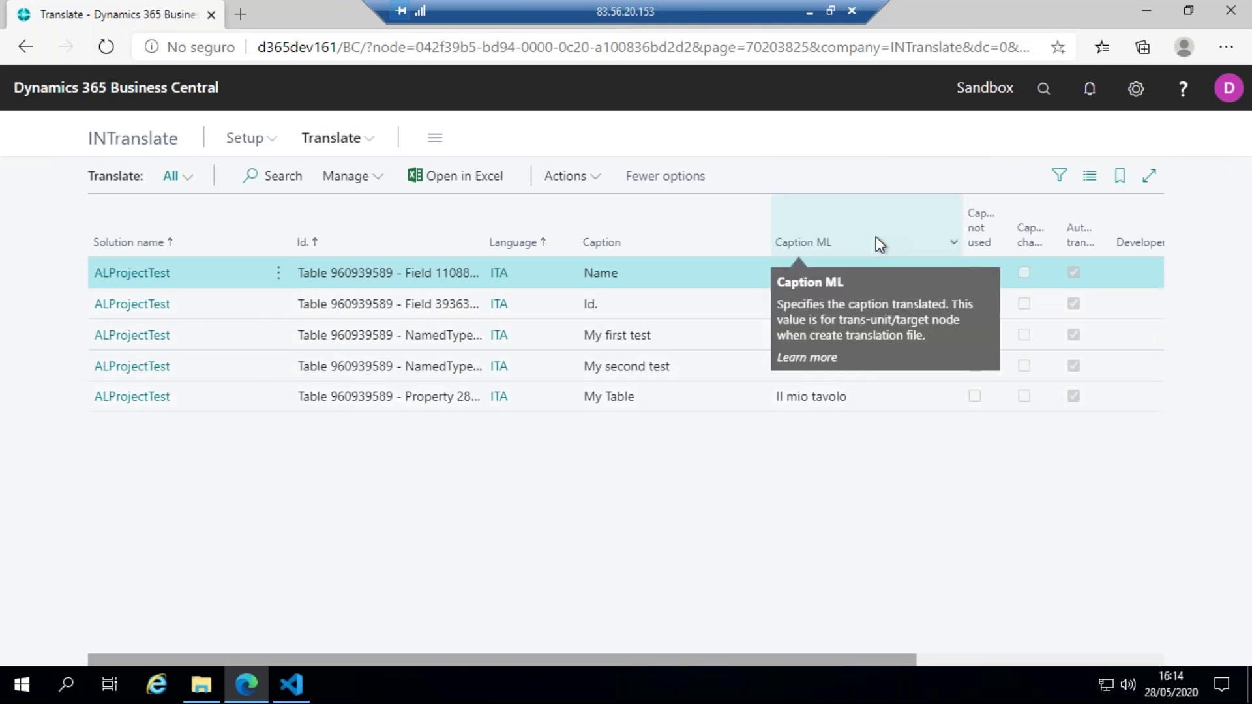
left_click(588, 180)
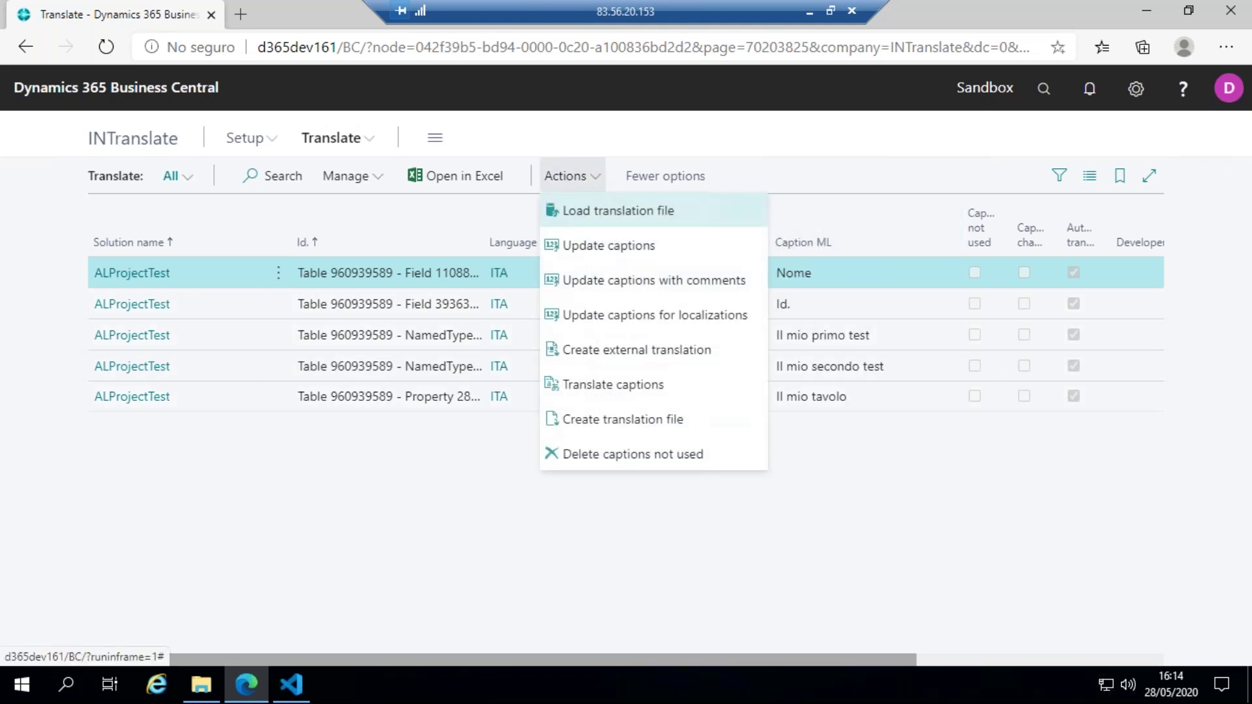
- Start creating a translation file with language code ITA
left_click(643, 424)
left_click(716, 425)
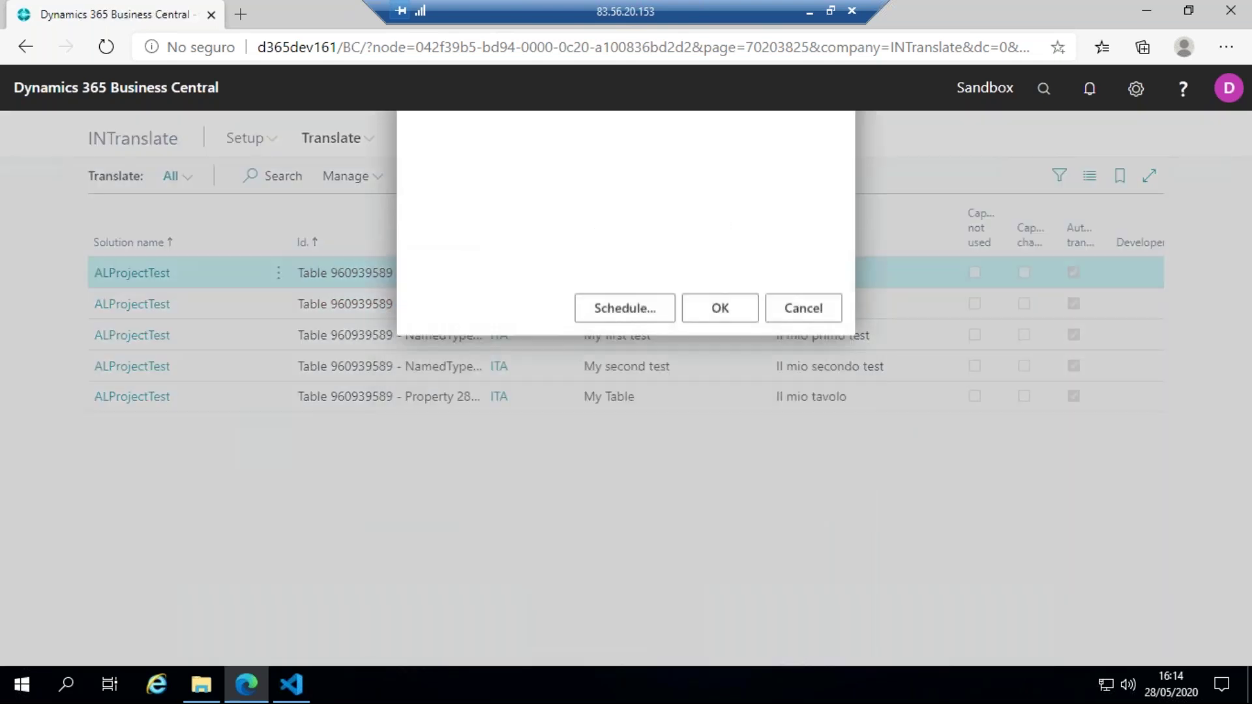
type("ita")
left_click(653, 311)
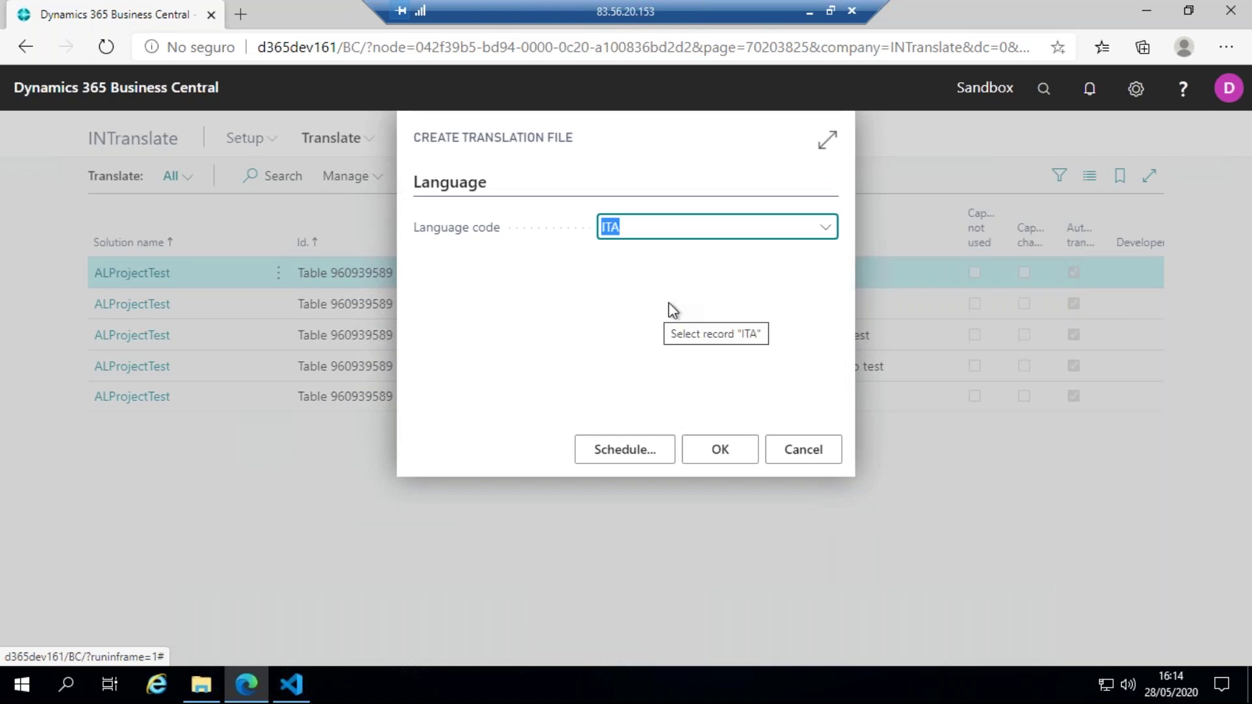
left_click(711, 456)
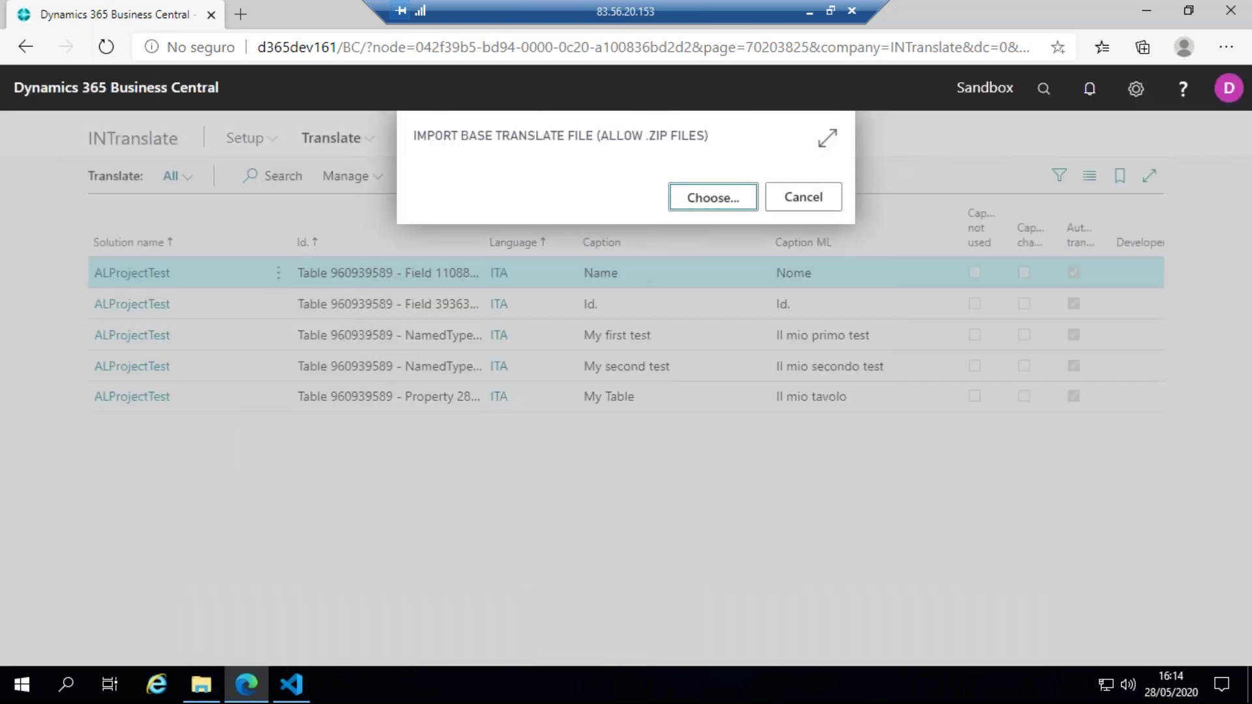
- Generate it from ALProjectTest.g and save it as ALProjectTest.it-IT.xlf
left_click(717, 203)
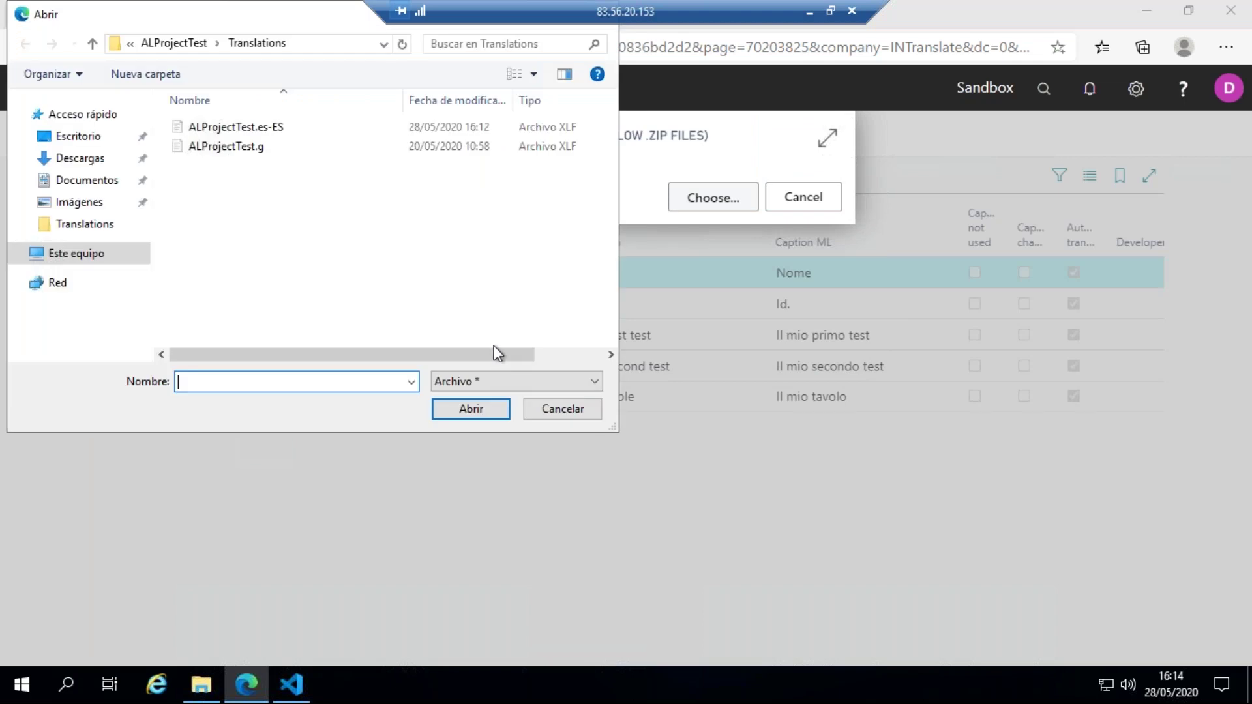
left_click(231, 146)
left_click(459, 413)
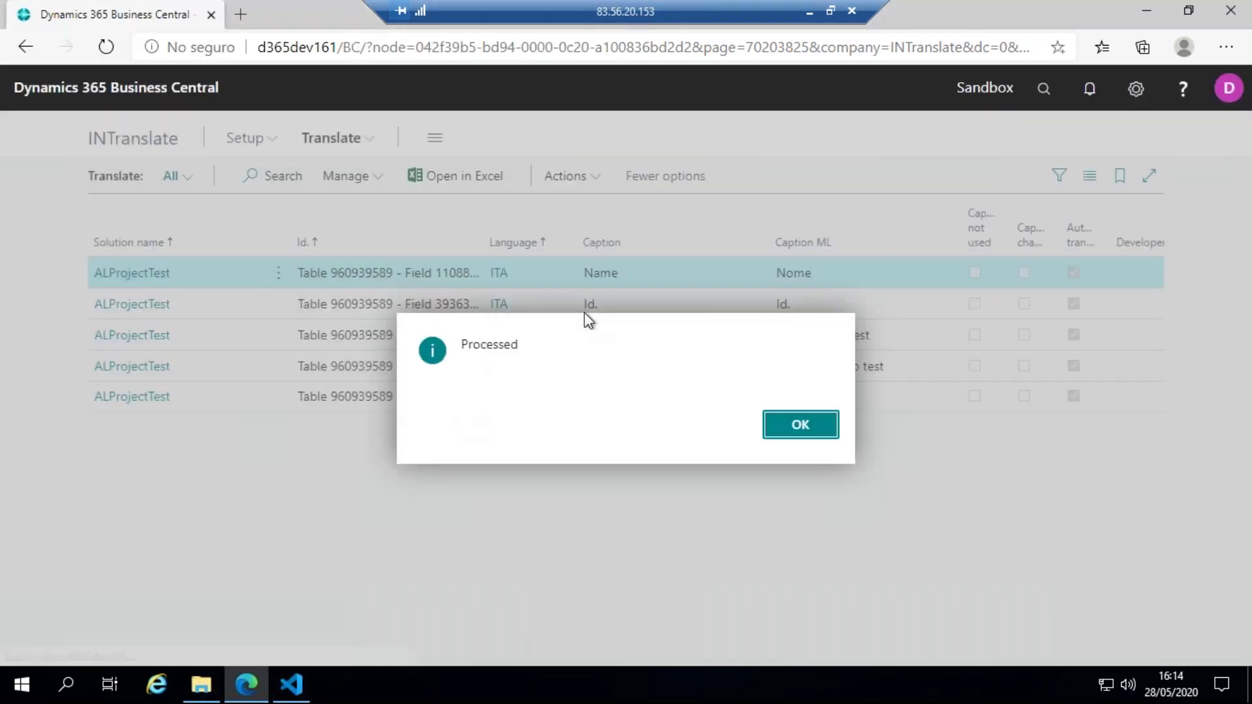
left_click(238, 343)
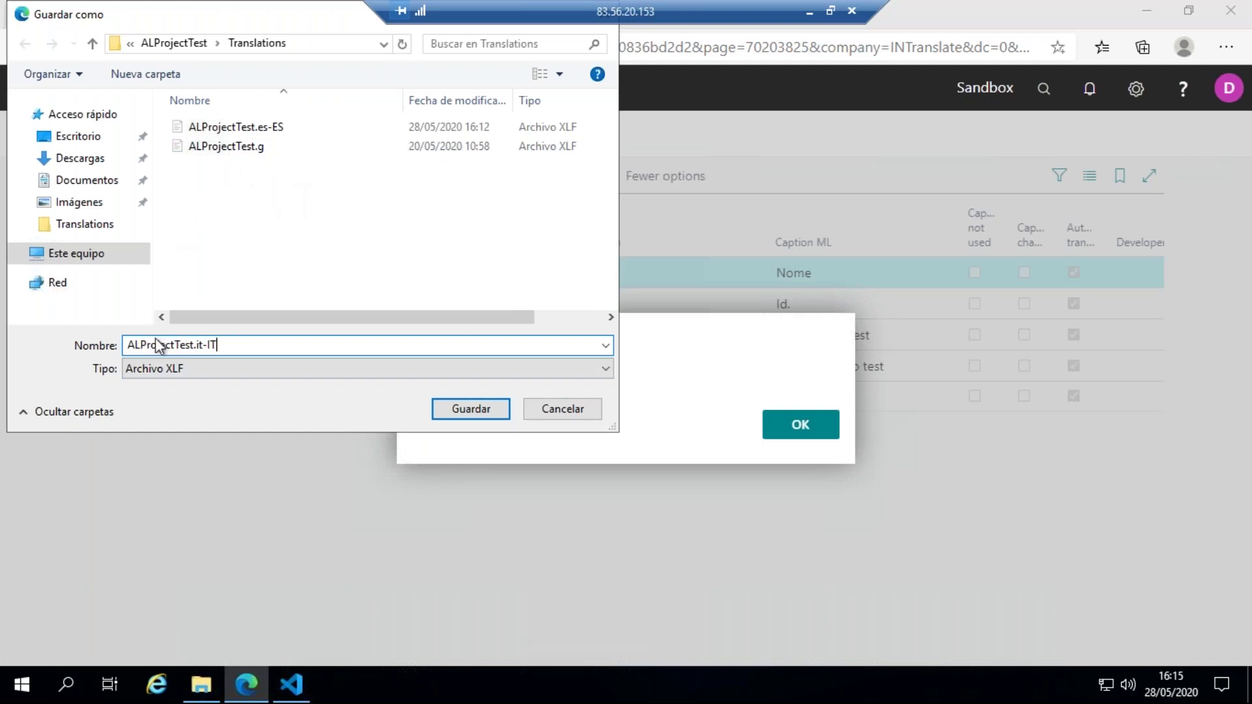
left_click(473, 410)
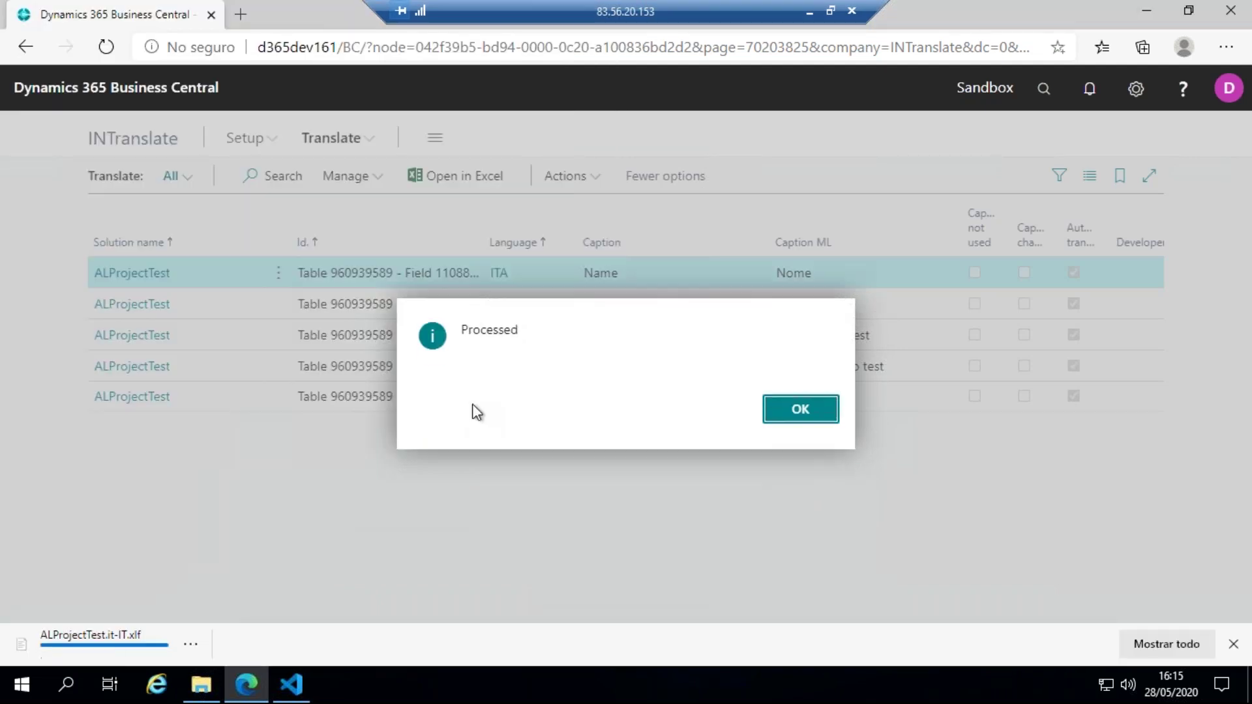
left_click(1238, 646)
left_click(833, 434)
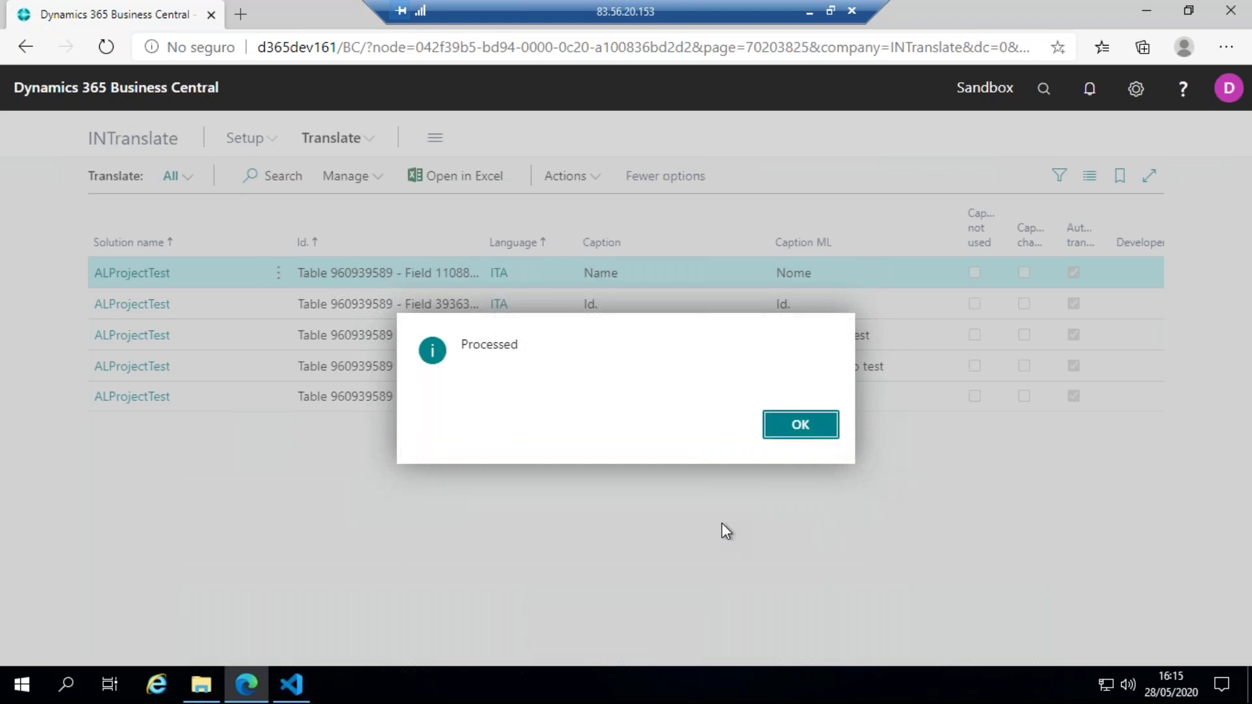
left_click(293, 685)
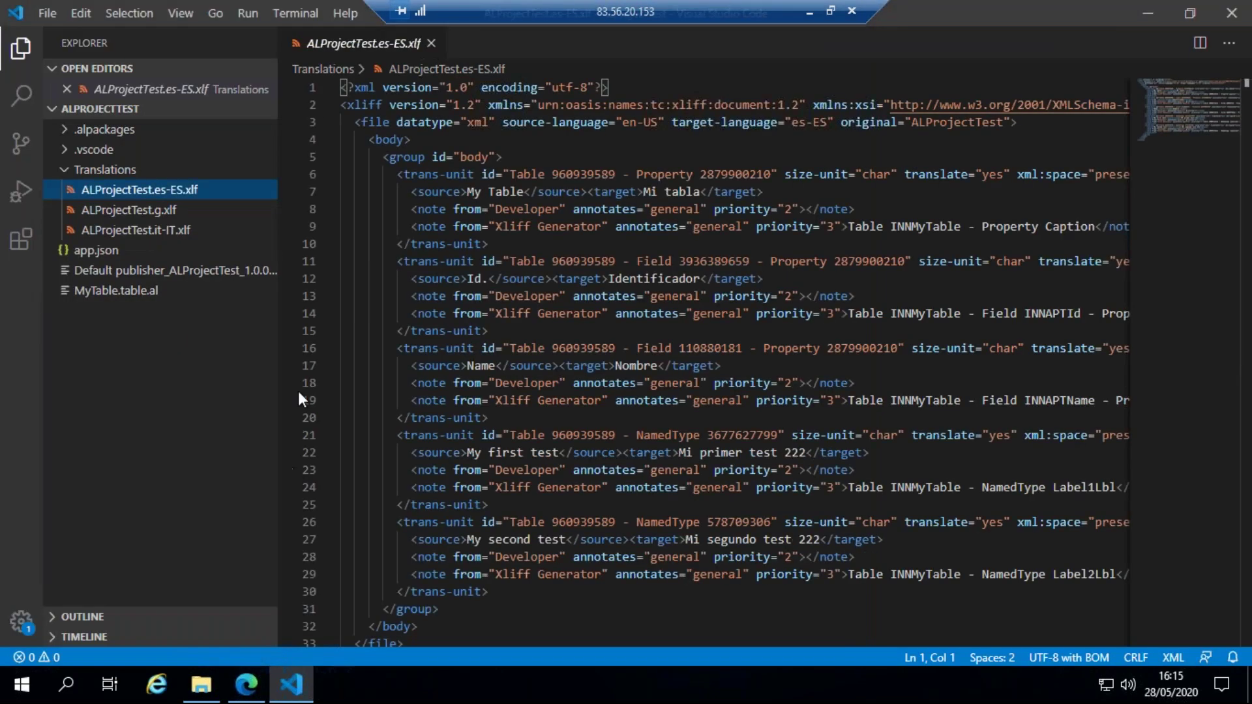
- Check the Italian targets in ALProjectTest.it-IT.xlf, then minimize VS Code back to Business Central
left_click(189, 235)
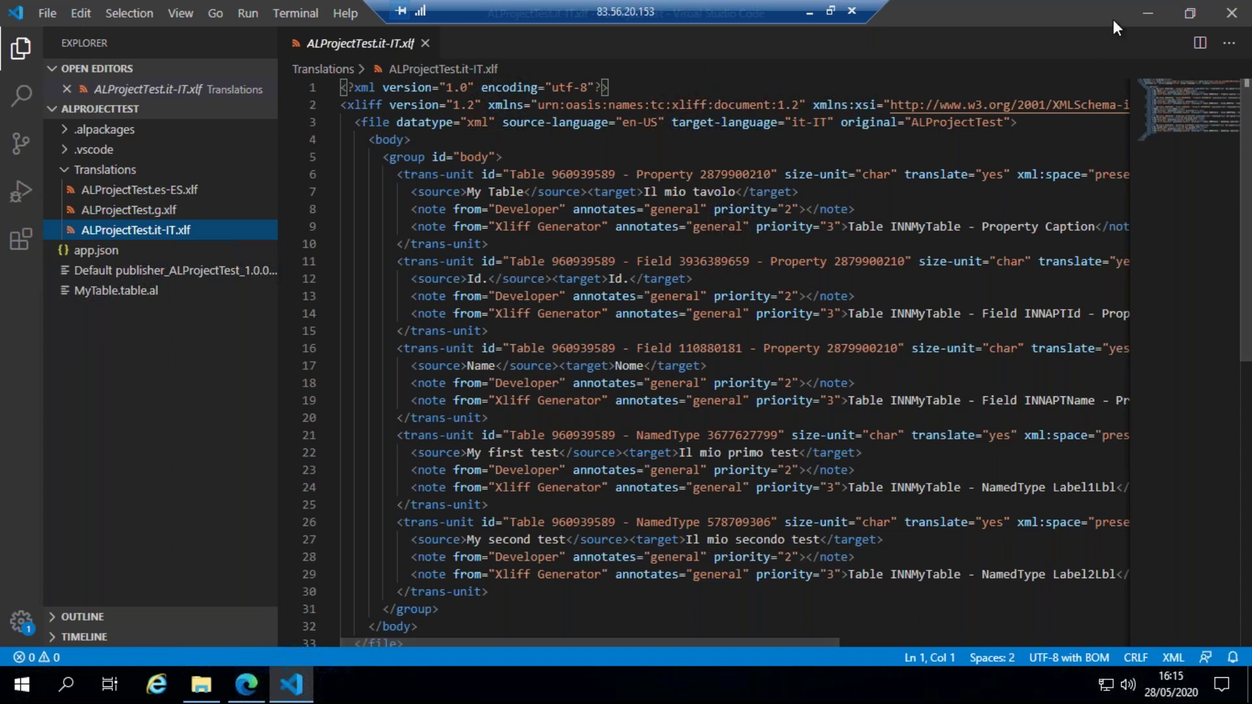
left_click(1146, 13)
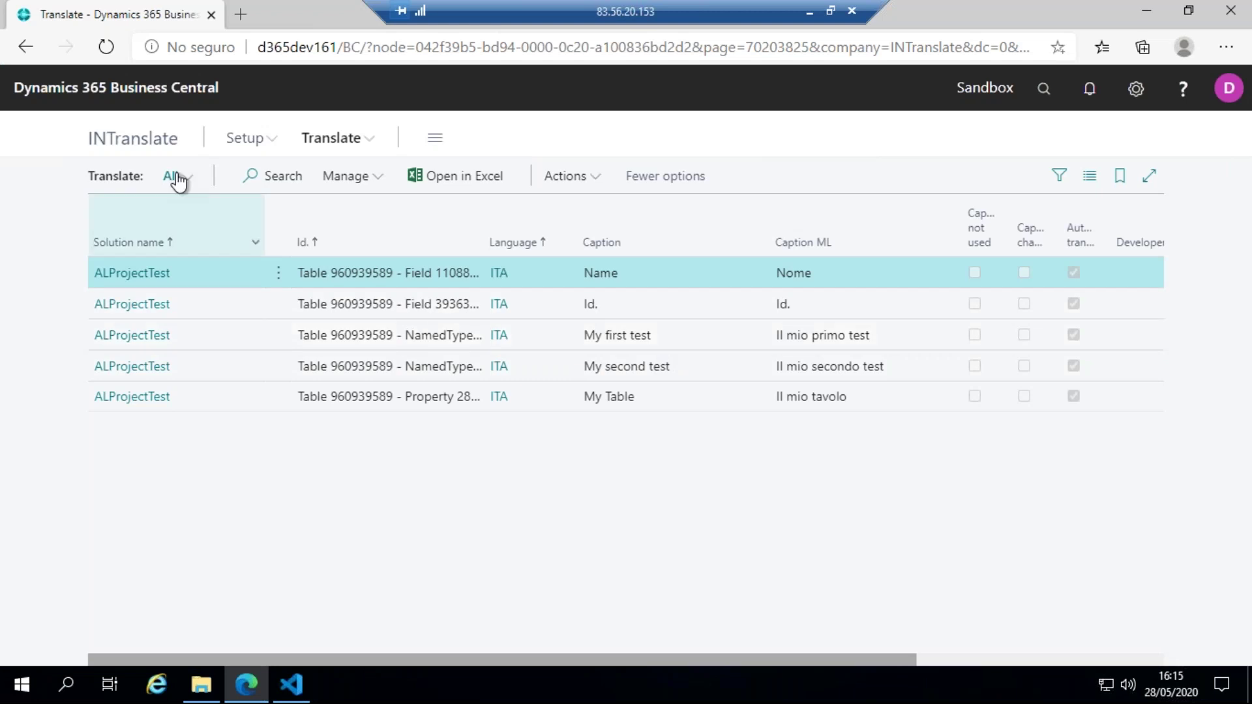
- Check that the INTranslate dashboard shows one solution, ALProjectTest, with 5 lines, all translated
left_click(155, 146)
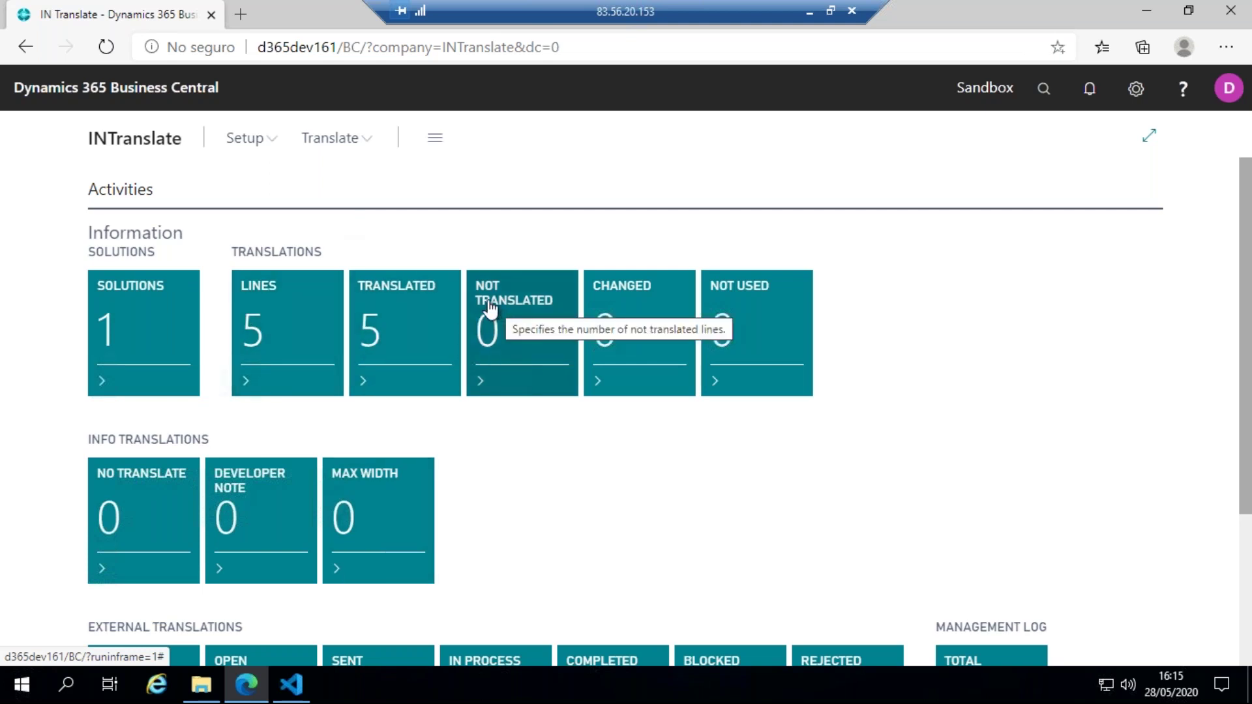
left_click(153, 323)
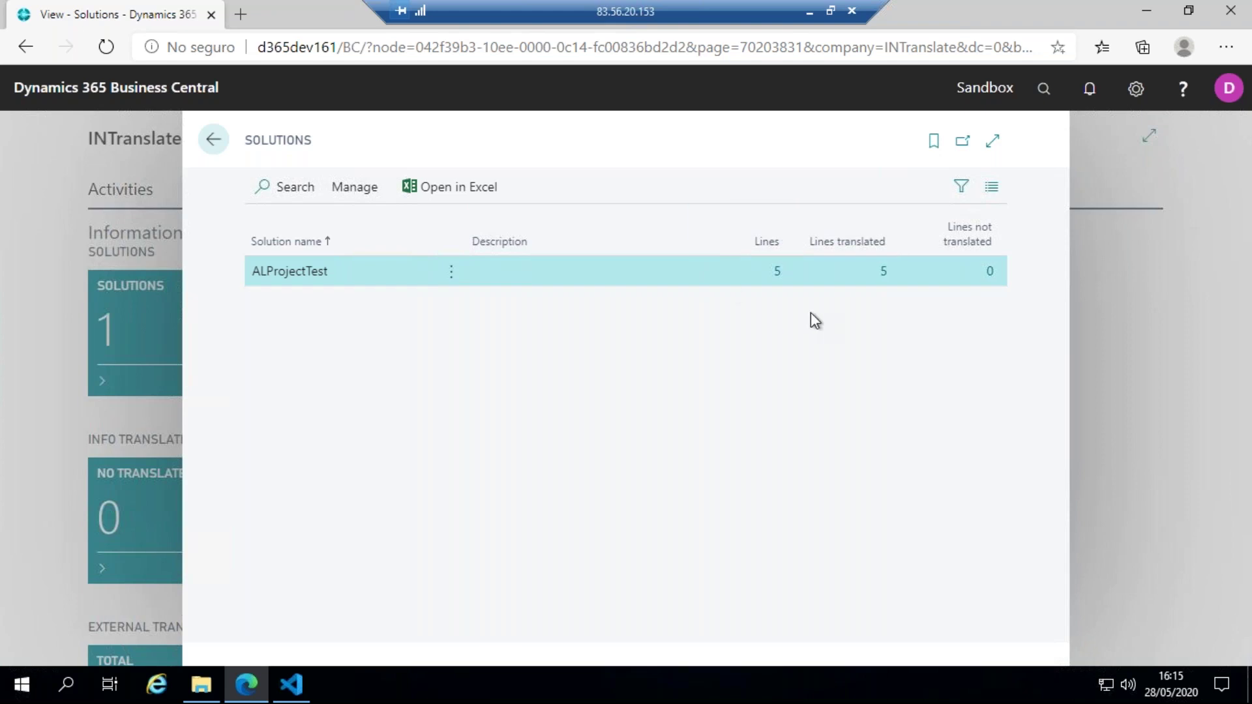
left_click(778, 275)
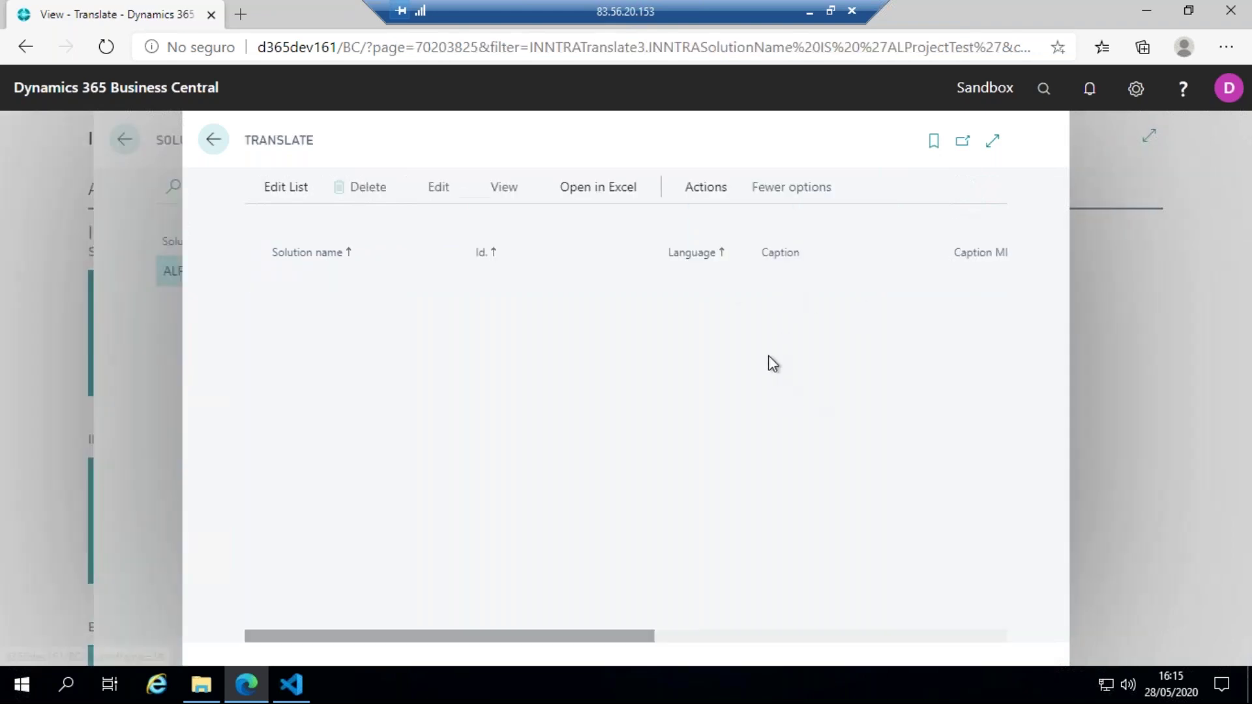
left_click(213, 139)
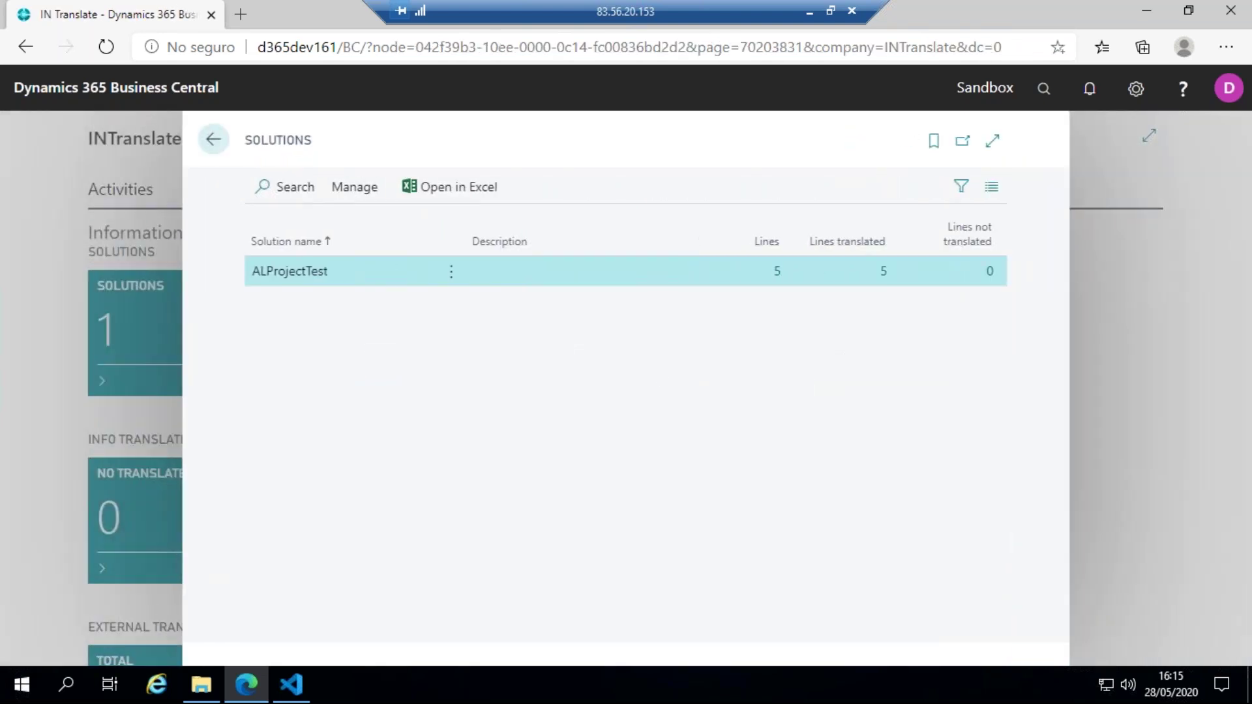
left_click(214, 139)
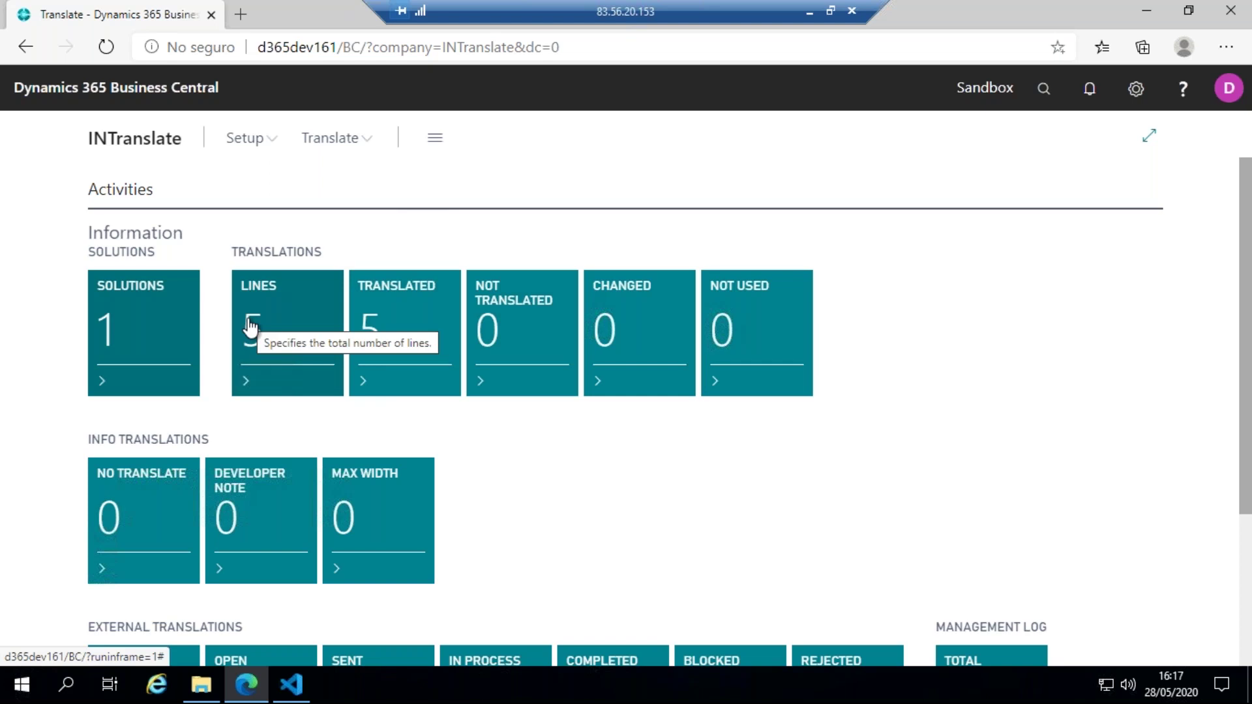
scroll(280, 321, "down", 3)
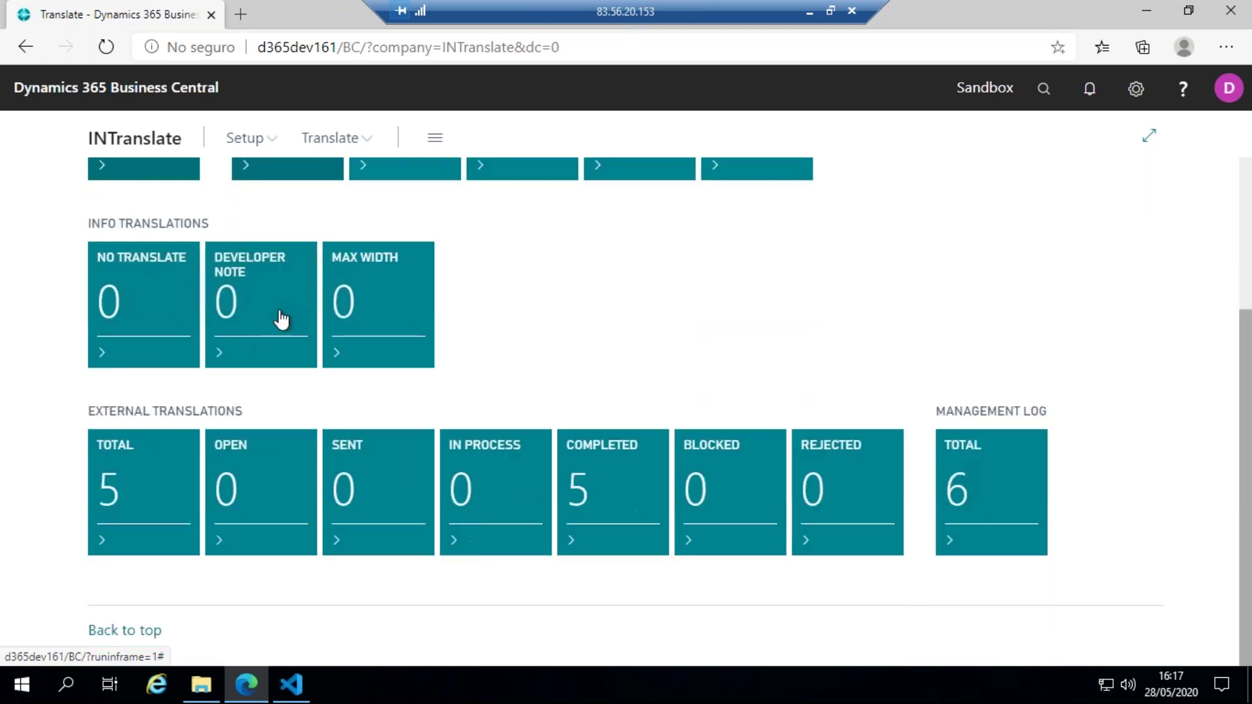
left_click_drag(80, 411, 263, 410)
left_click(263, 410)
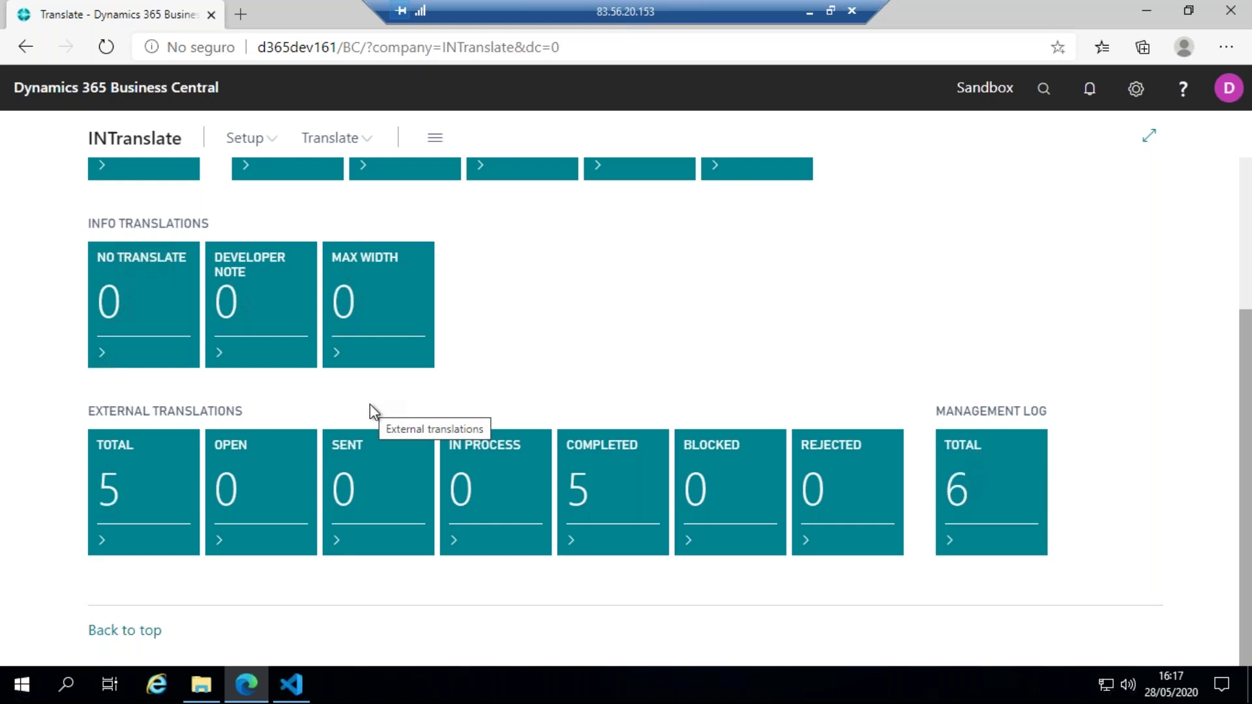
scroll(456, 411, "up", 2)
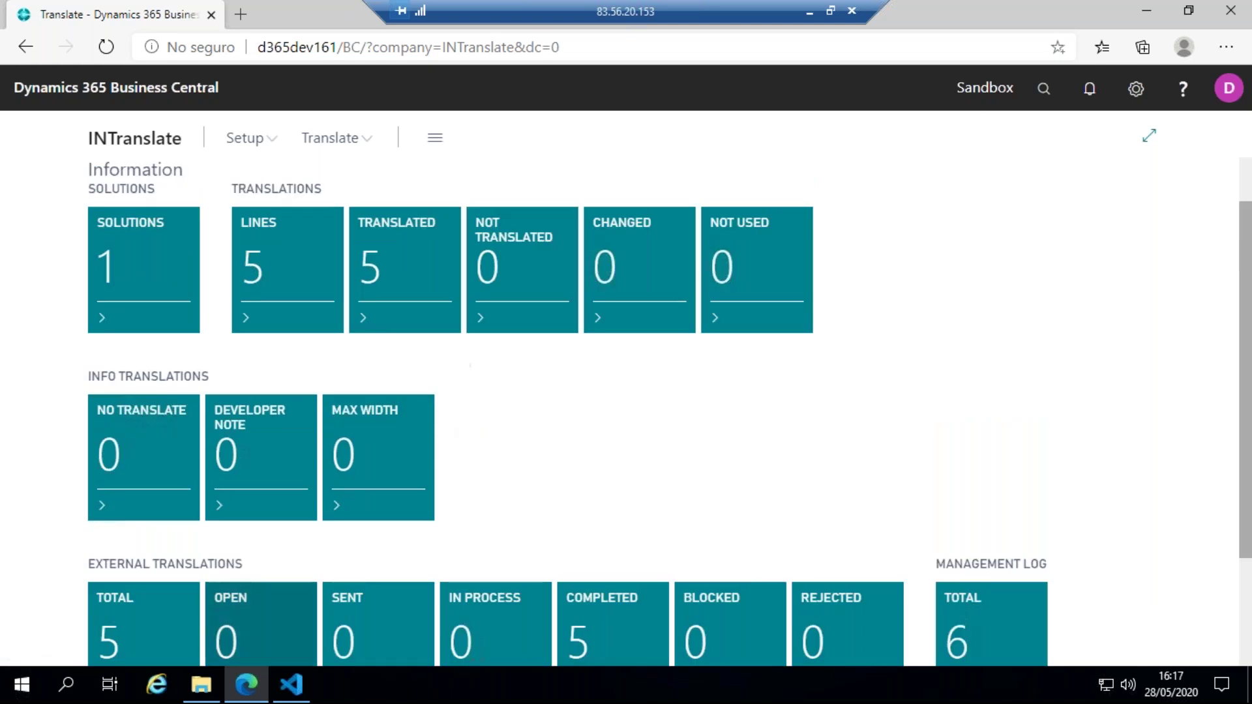
scroll(428, 354, "down", 1)
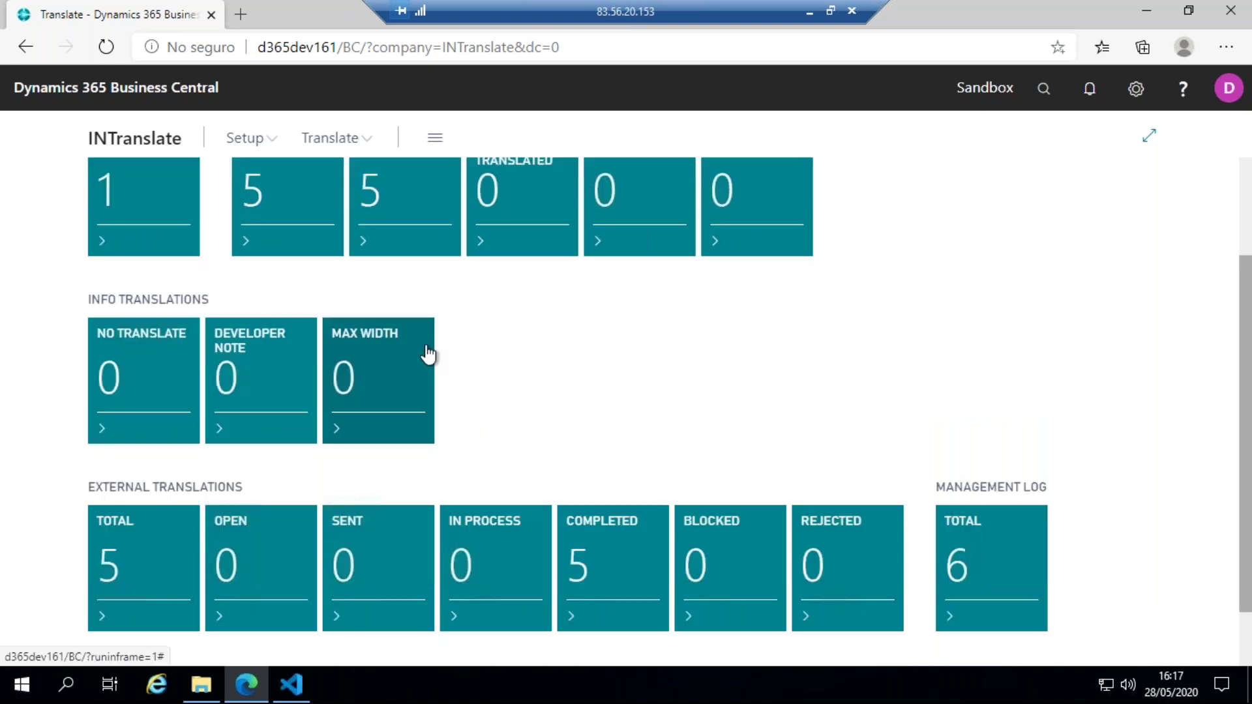
scroll(429, 354, "down", 1)
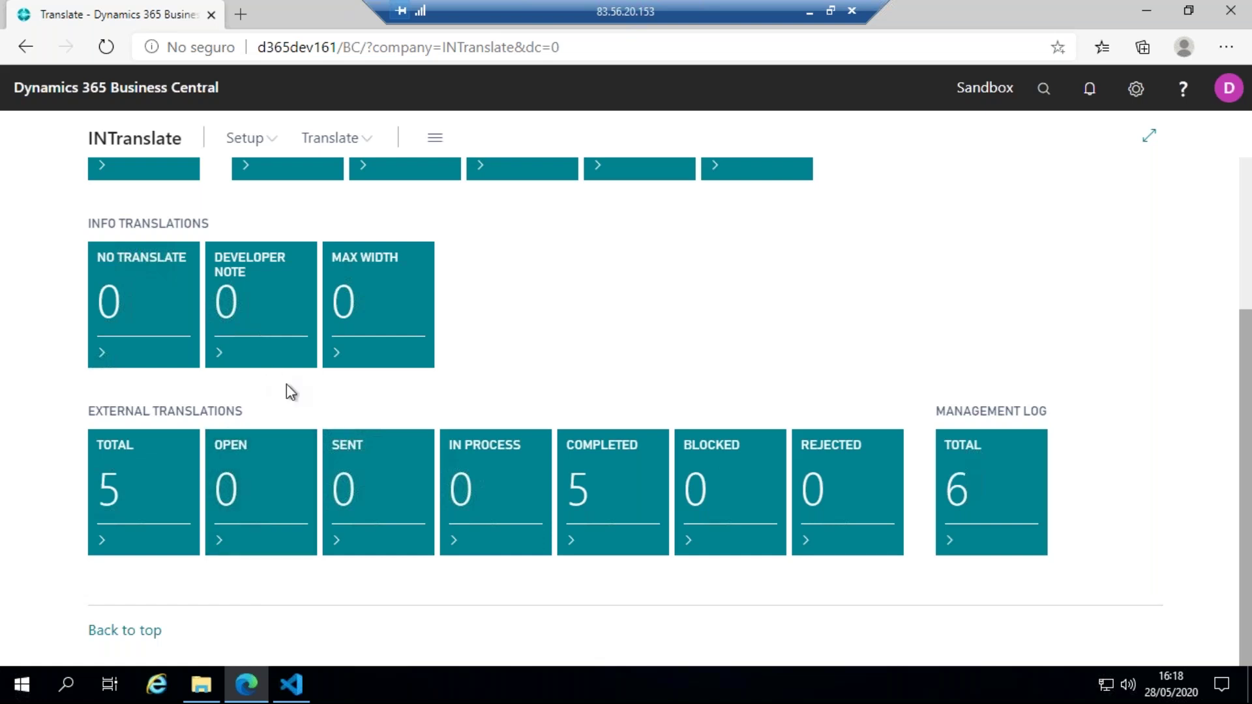
scroll(291, 392, "up", 1)
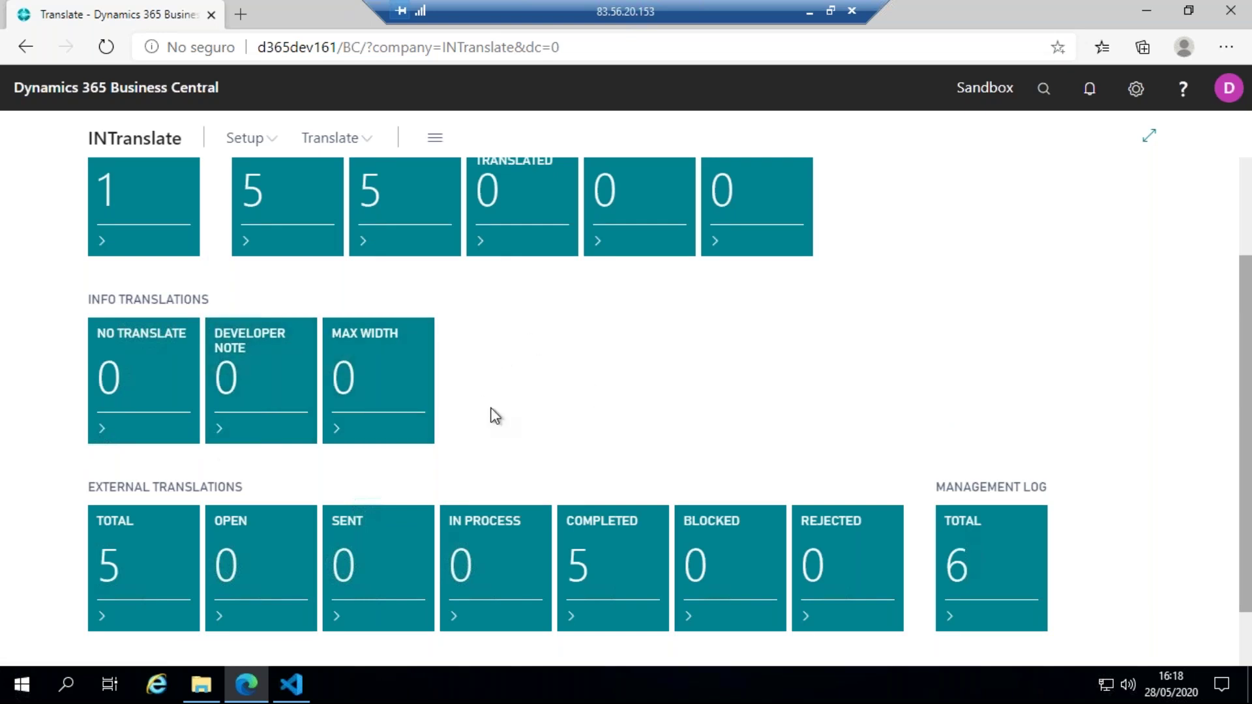
scroll(490, 409, "up", 2)
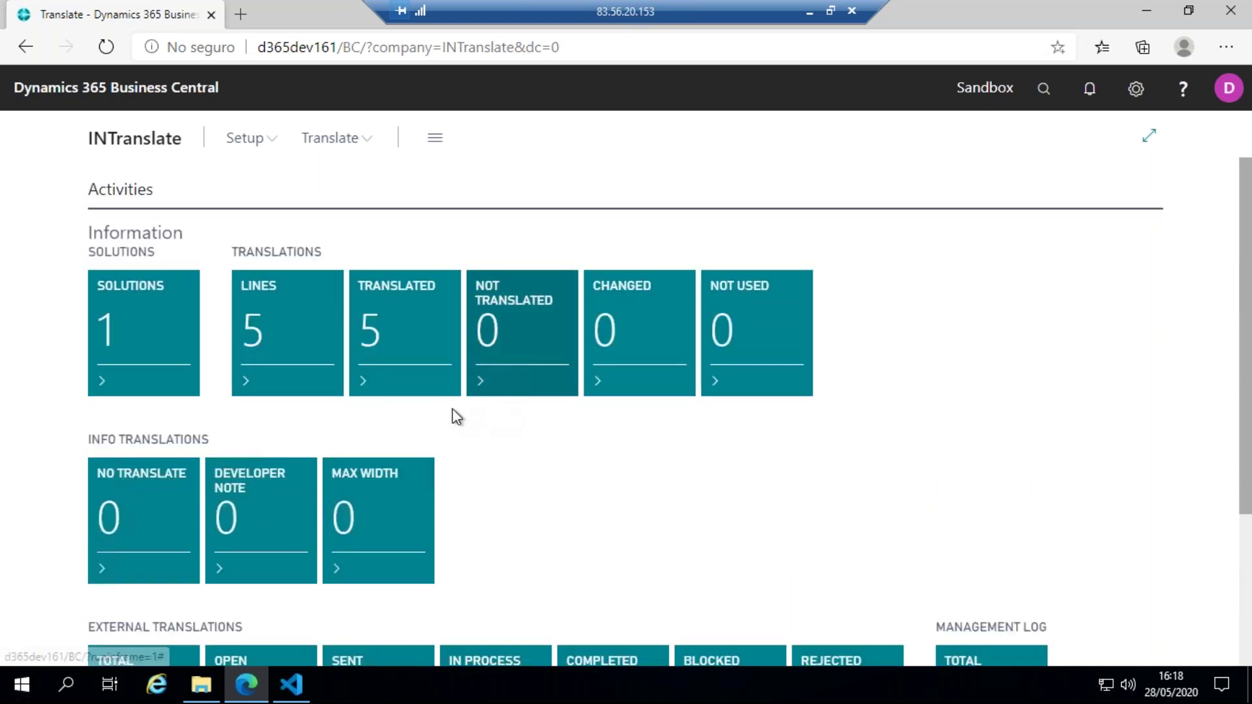
scroll(453, 414, "down", 2)
scroll(322, 297, "up", 2)
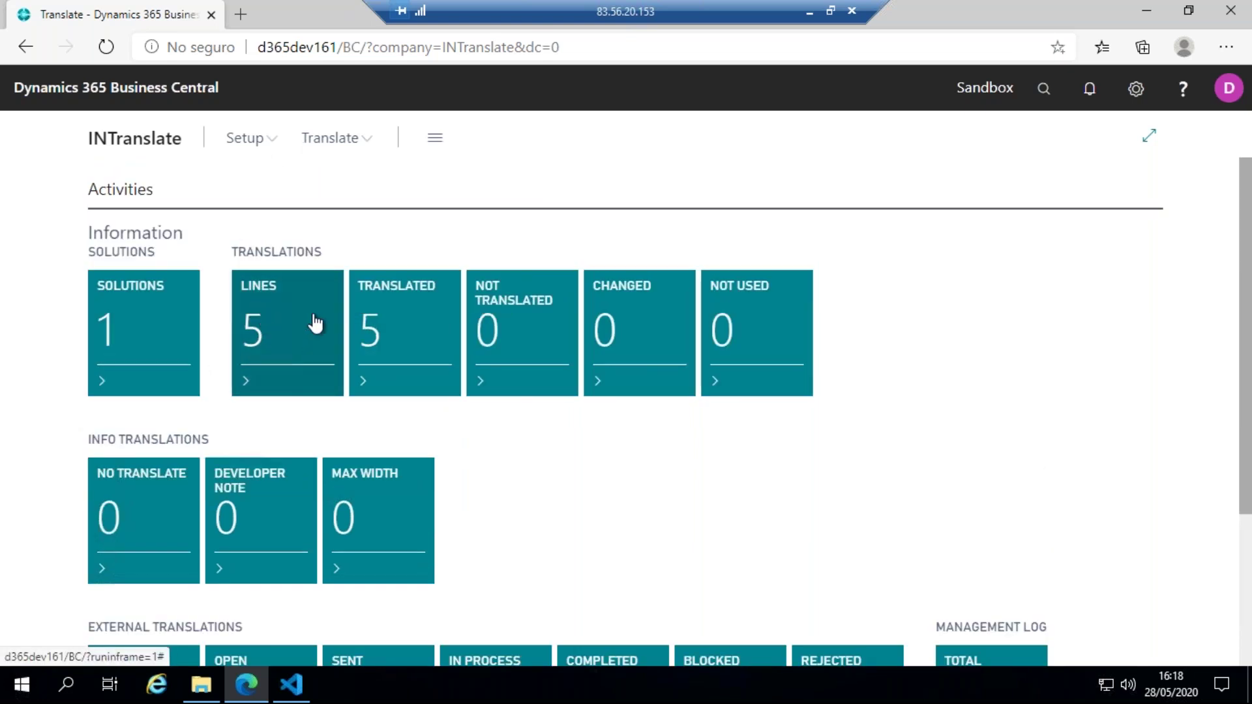
- From the translation lines list, start creating an external translation
left_click(256, 352)
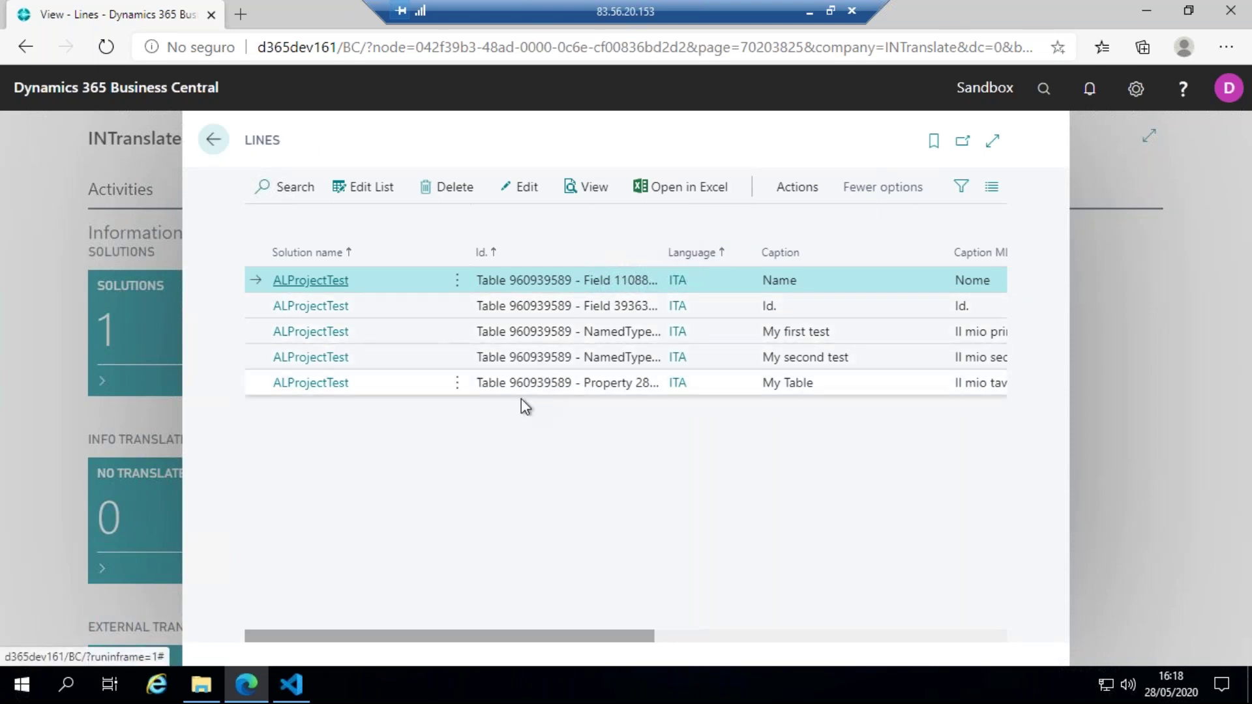
left_click(799, 192)
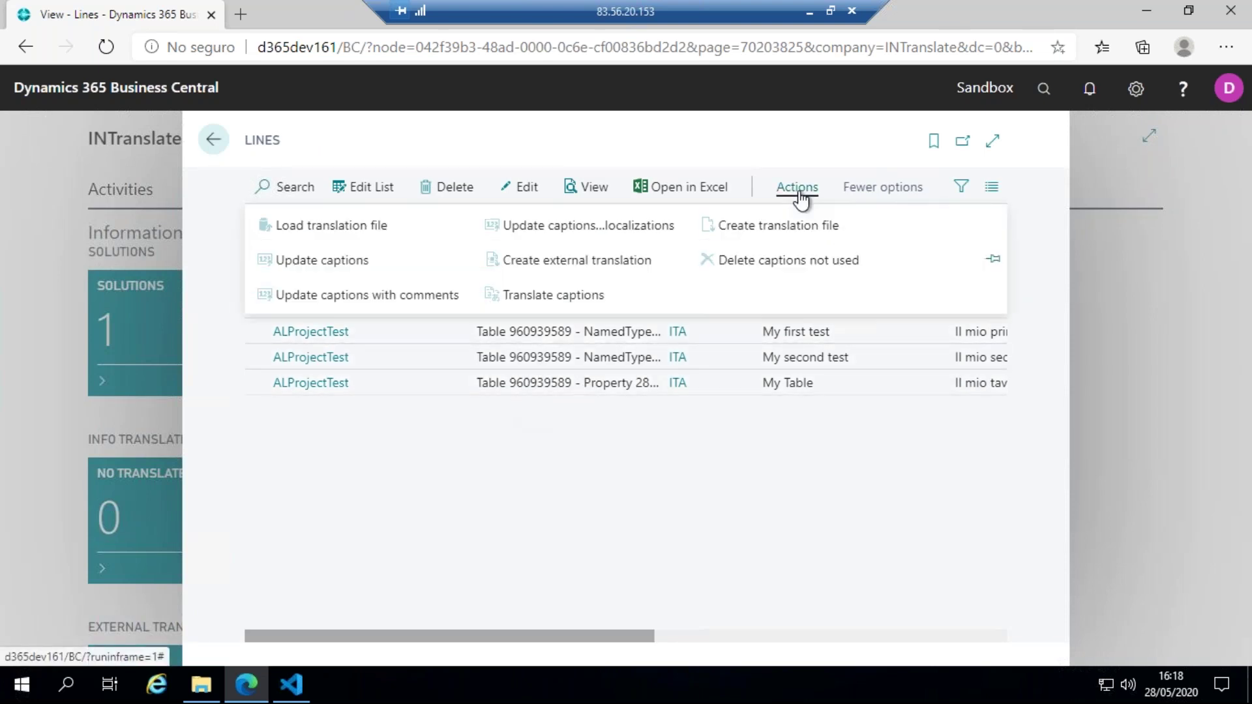
left_click(613, 260)
left_click(688, 435)
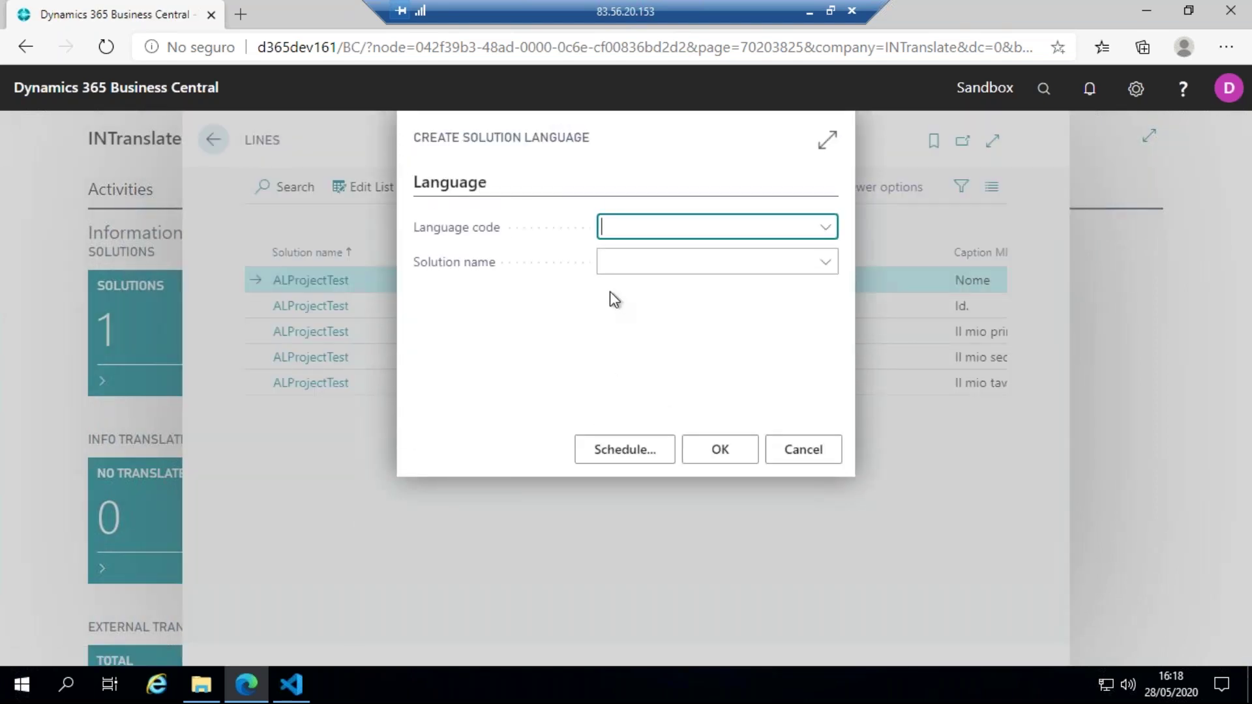
- Create the ITA solution language for ALProjectTest and acknowledge the success message
type("ita")
left_click(685, 302)
left_click(673, 263)
type("al")
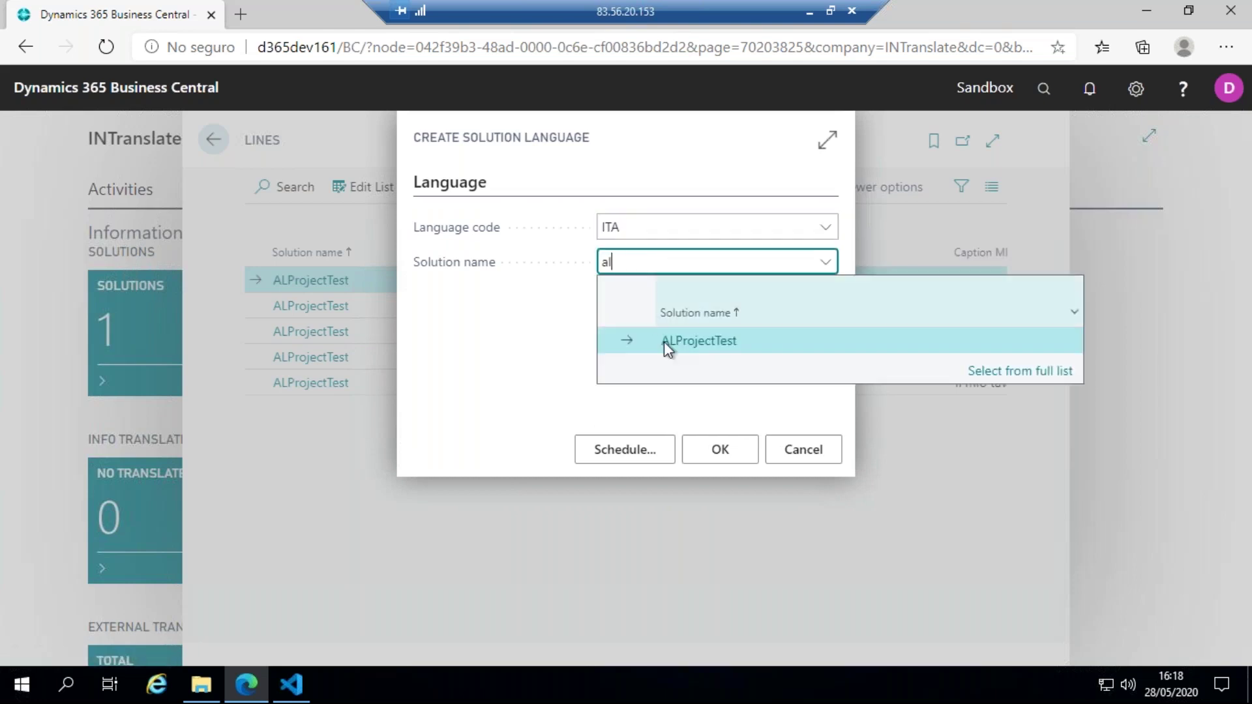
left_click(708, 345)
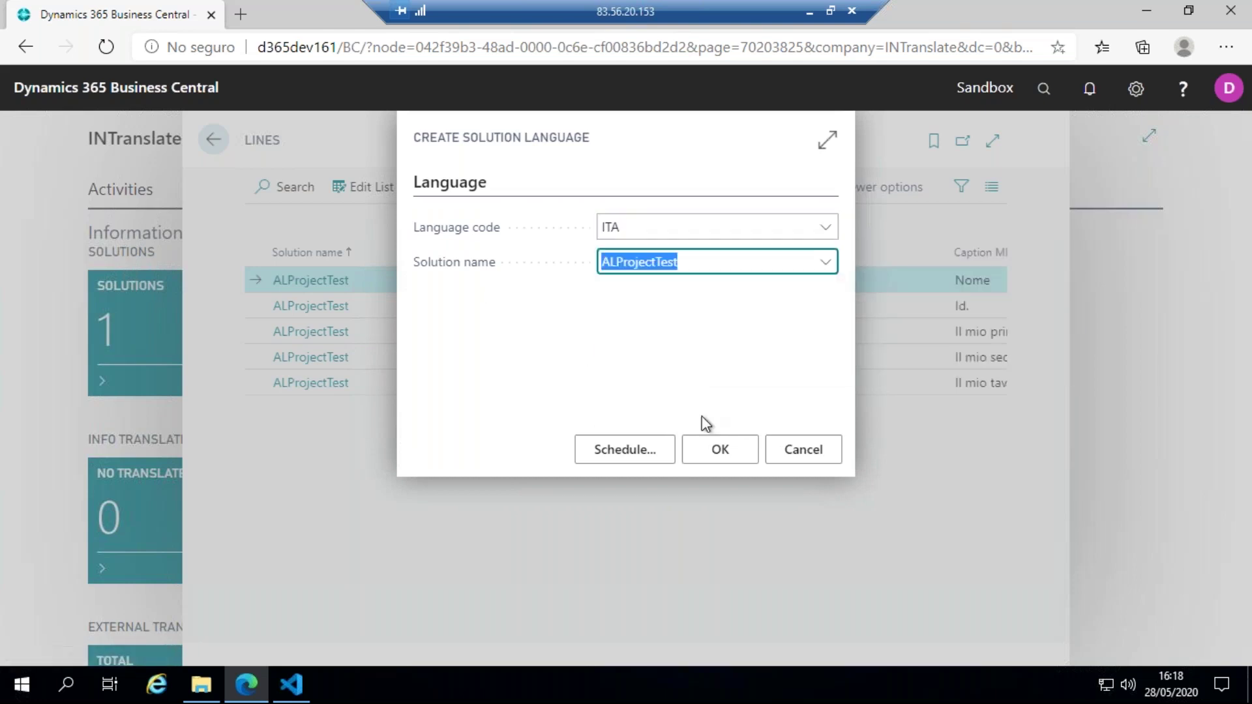
left_click(699, 460)
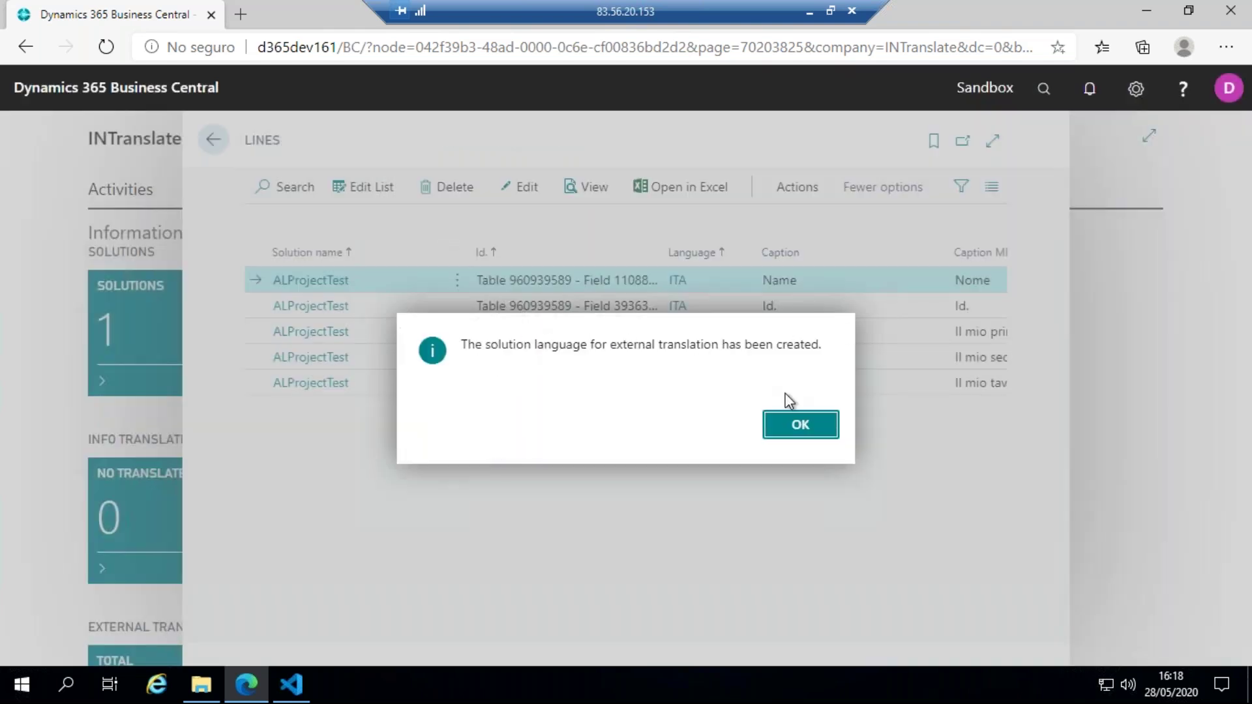
key("Return")
left_click(213, 139)
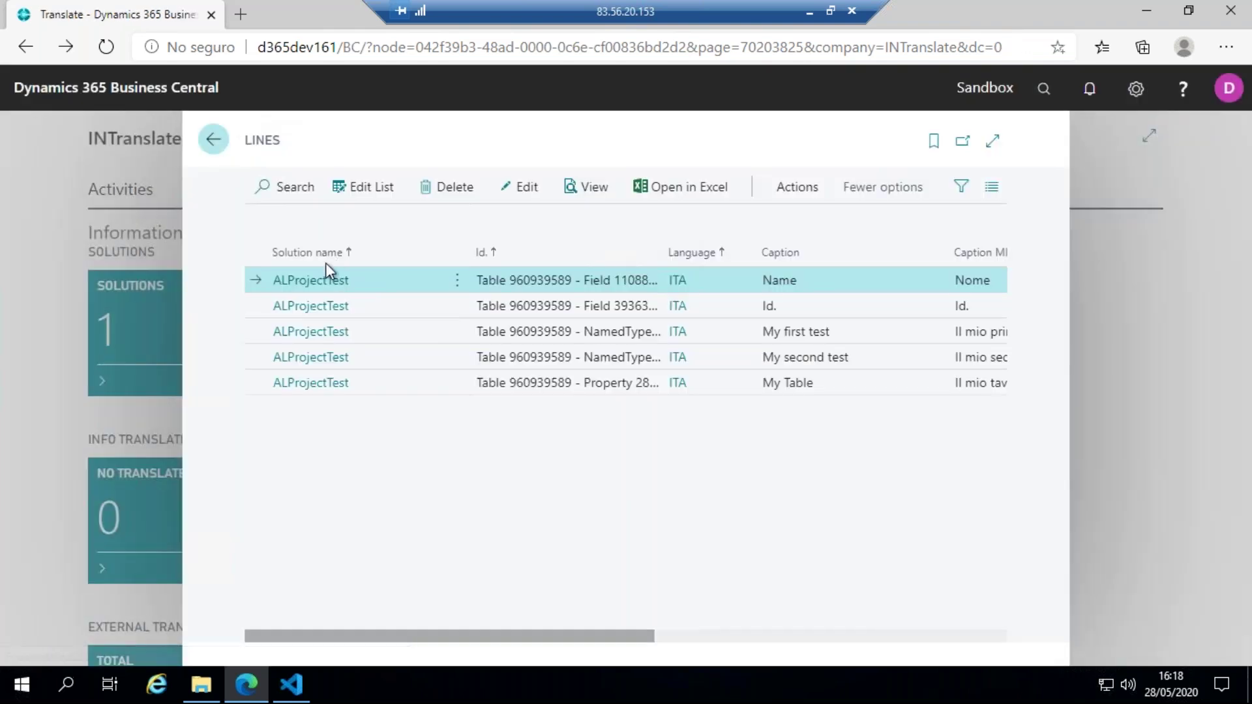
- Open the TOTAL and OPEN external translation tiles, acknowledging the Innova Online status-update messages
scroll(325, 253, "down", 3)
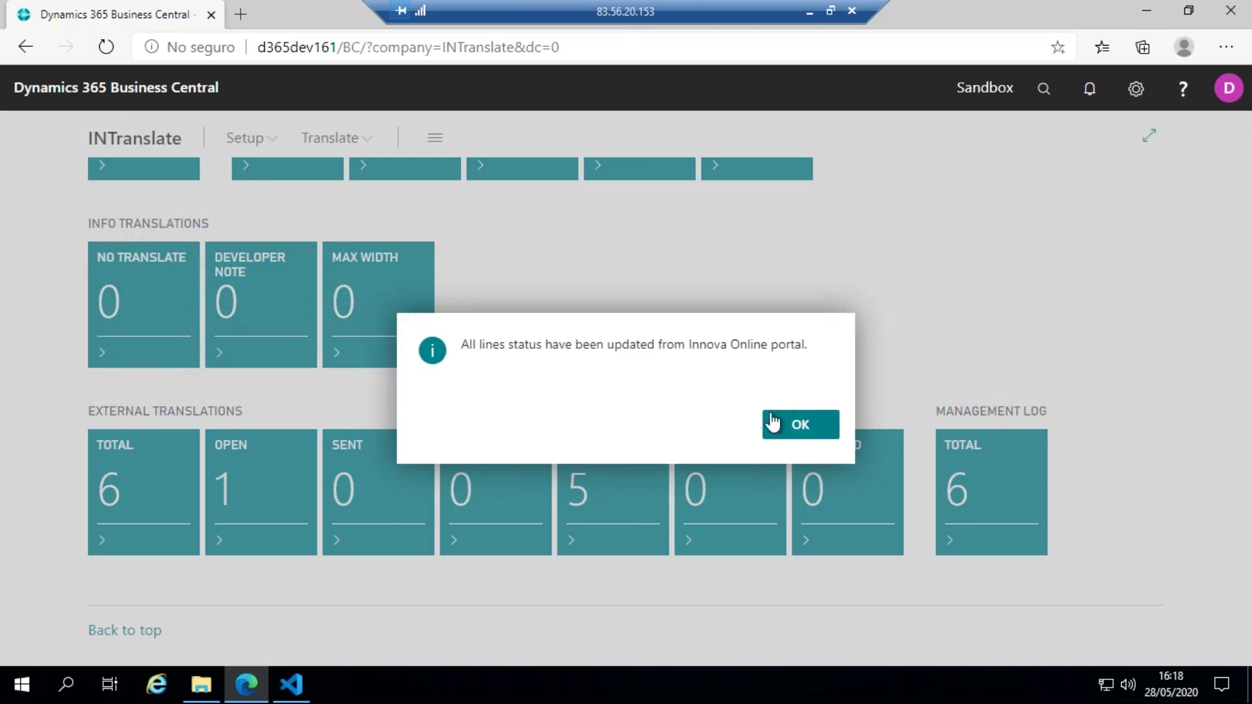
left_click(791, 421)
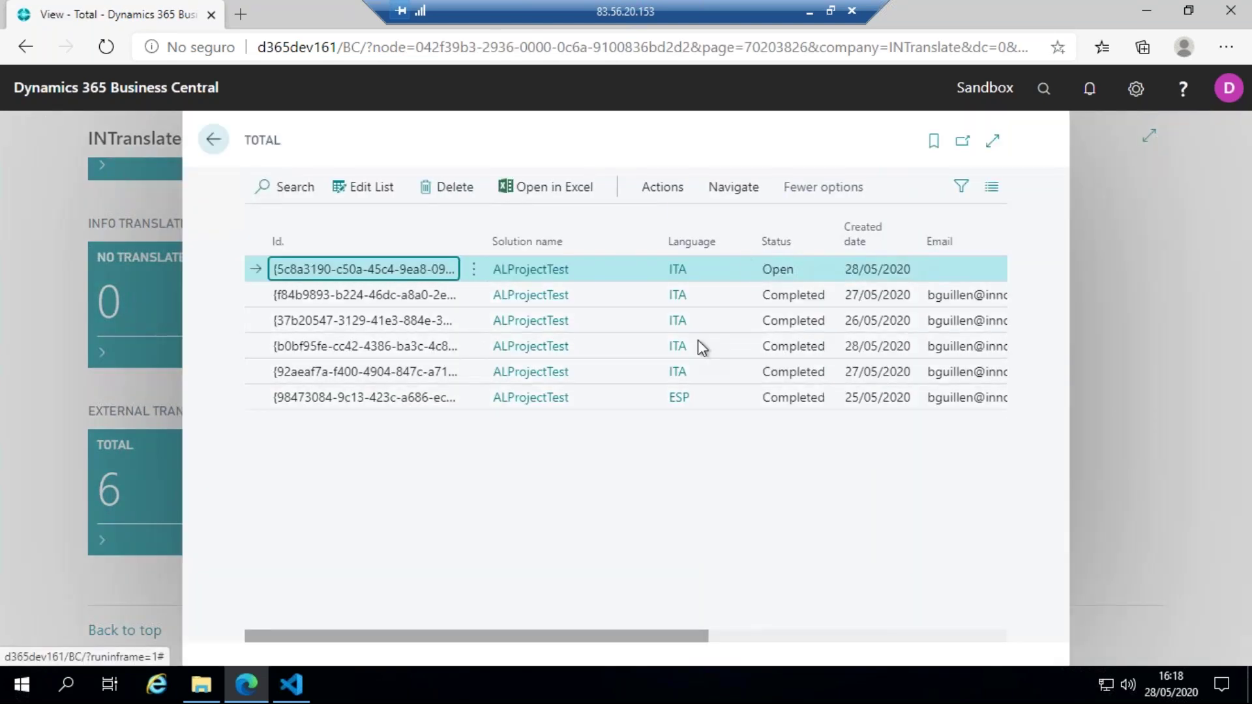
left_click(214, 143)
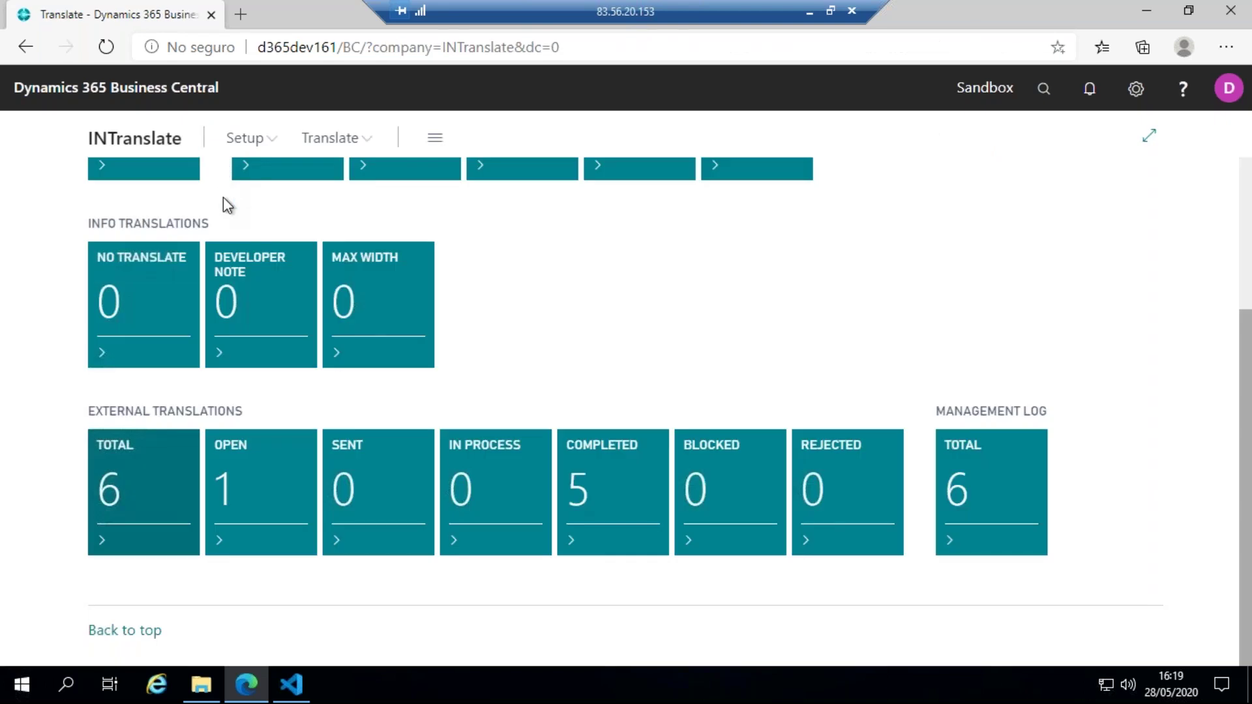
left_click(256, 480)
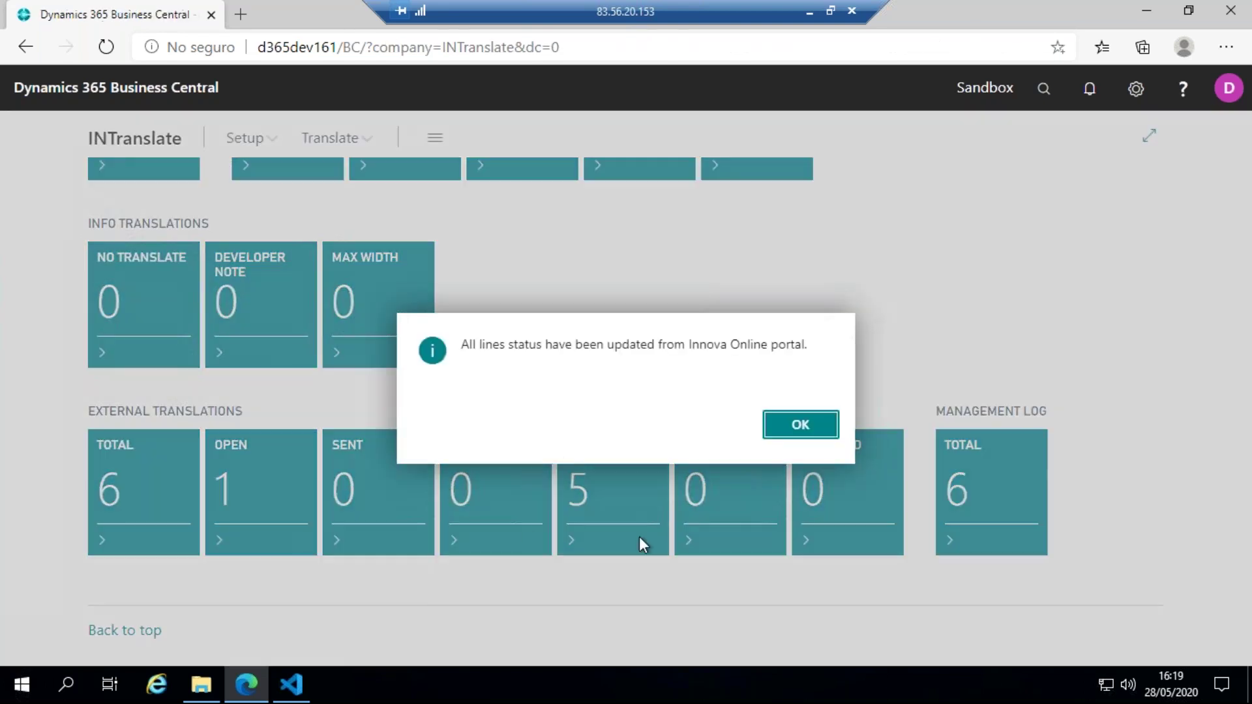
left_click(814, 419)
left_click(801, 431)
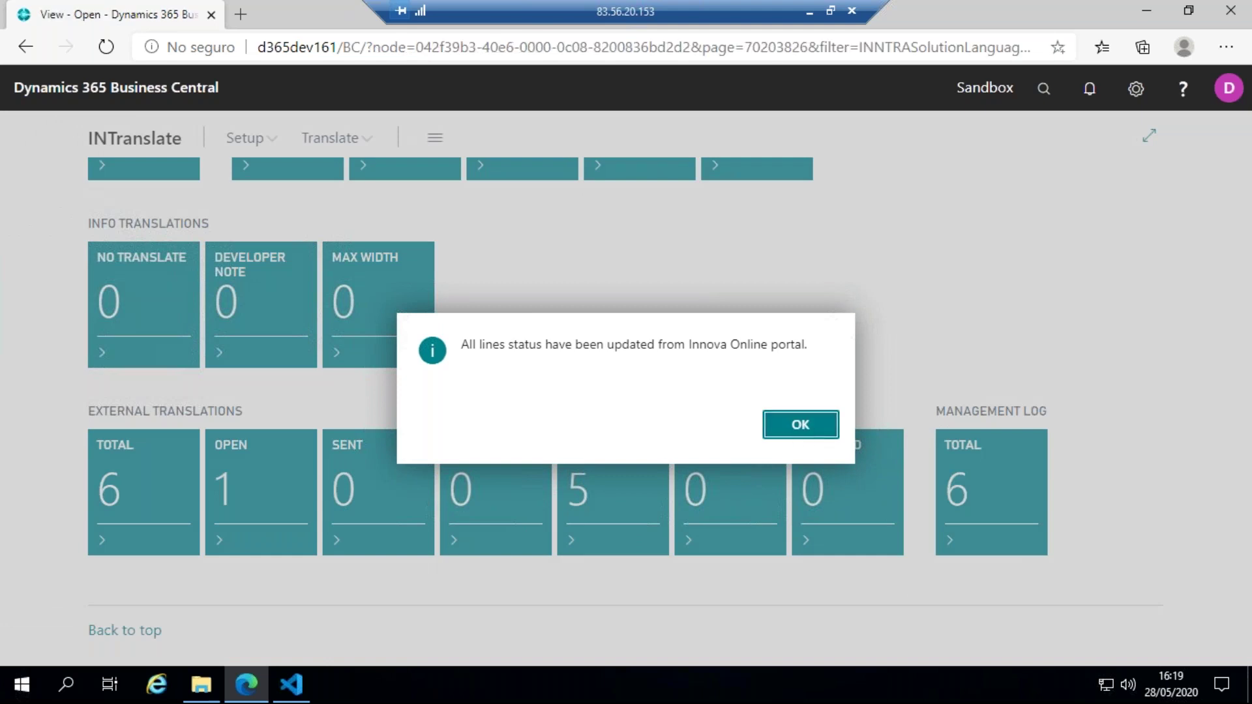
- Make the open translation list editable and enter the translation's email address
left_click_drag(632, 634, 732, 610)
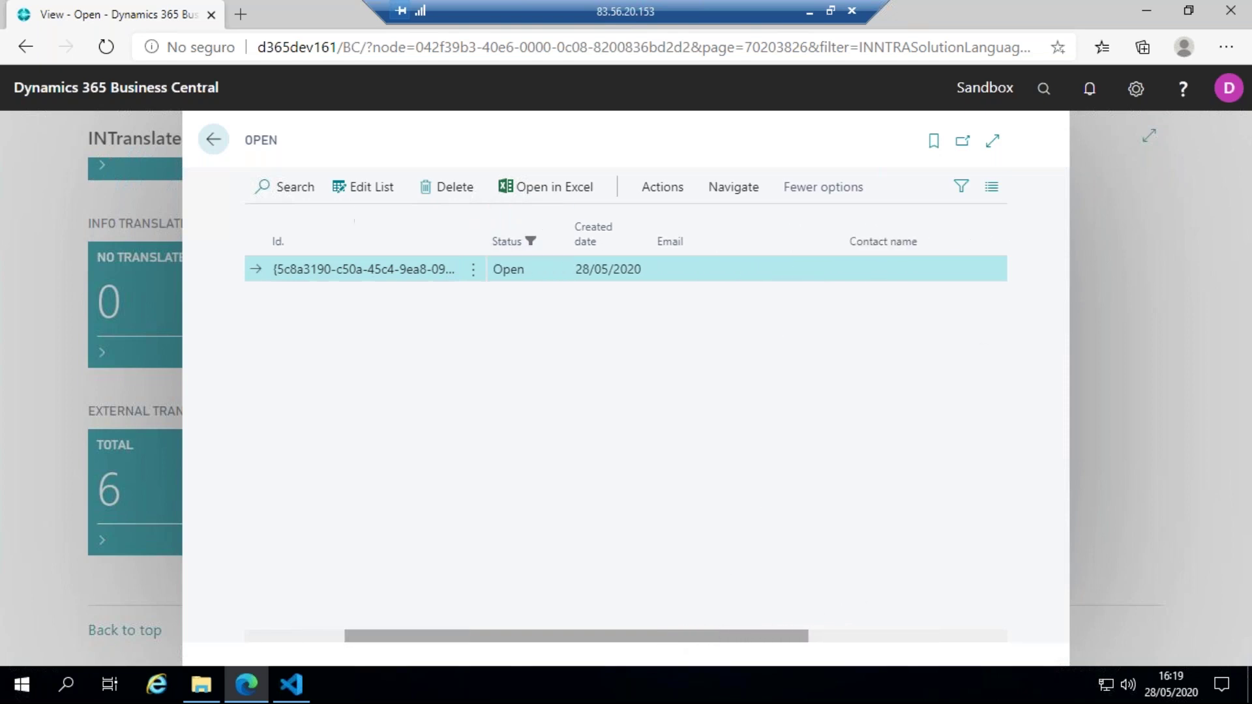
left_click(370, 191)
left_click(710, 273)
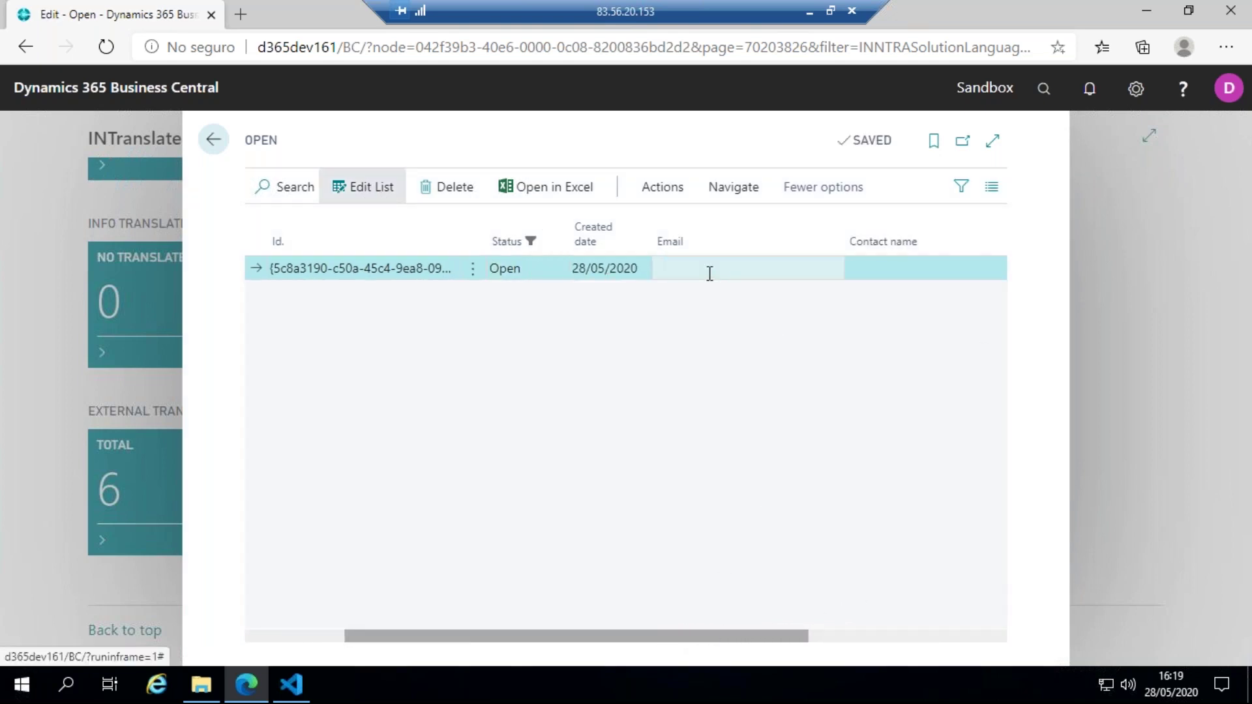
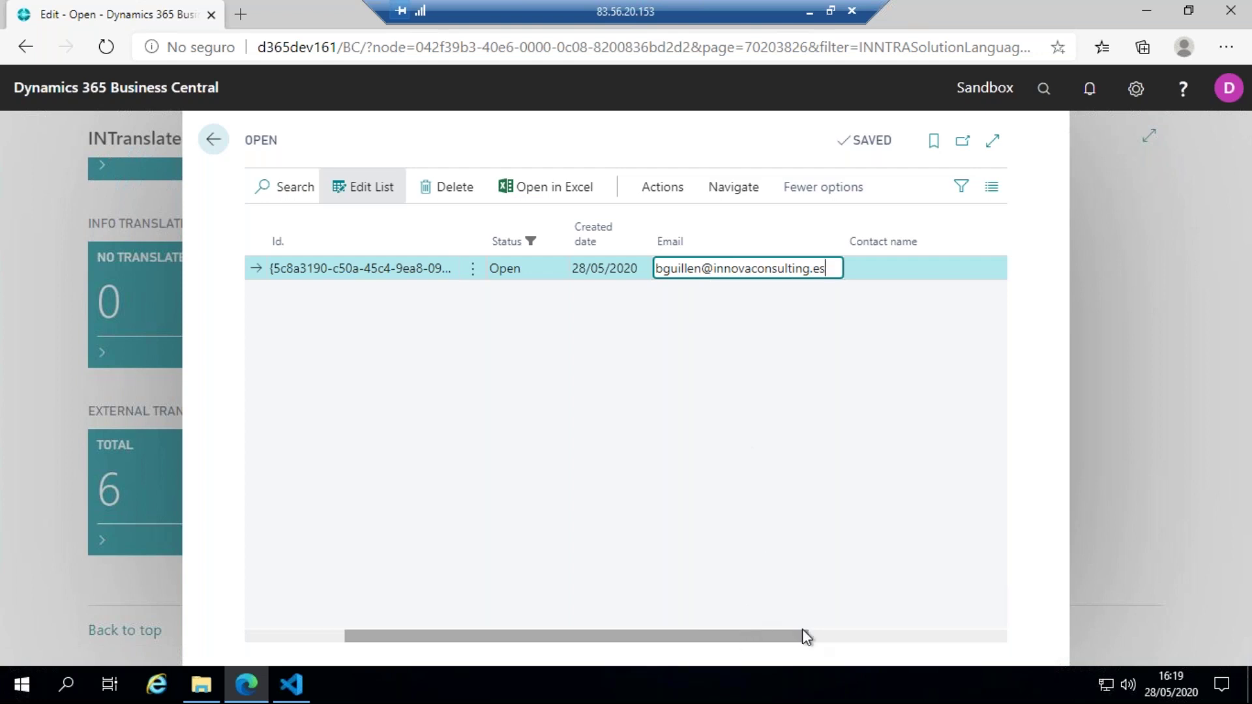
left_click(807, 637)
- Fill in the contact's name and contact email address
left_click(705, 271)
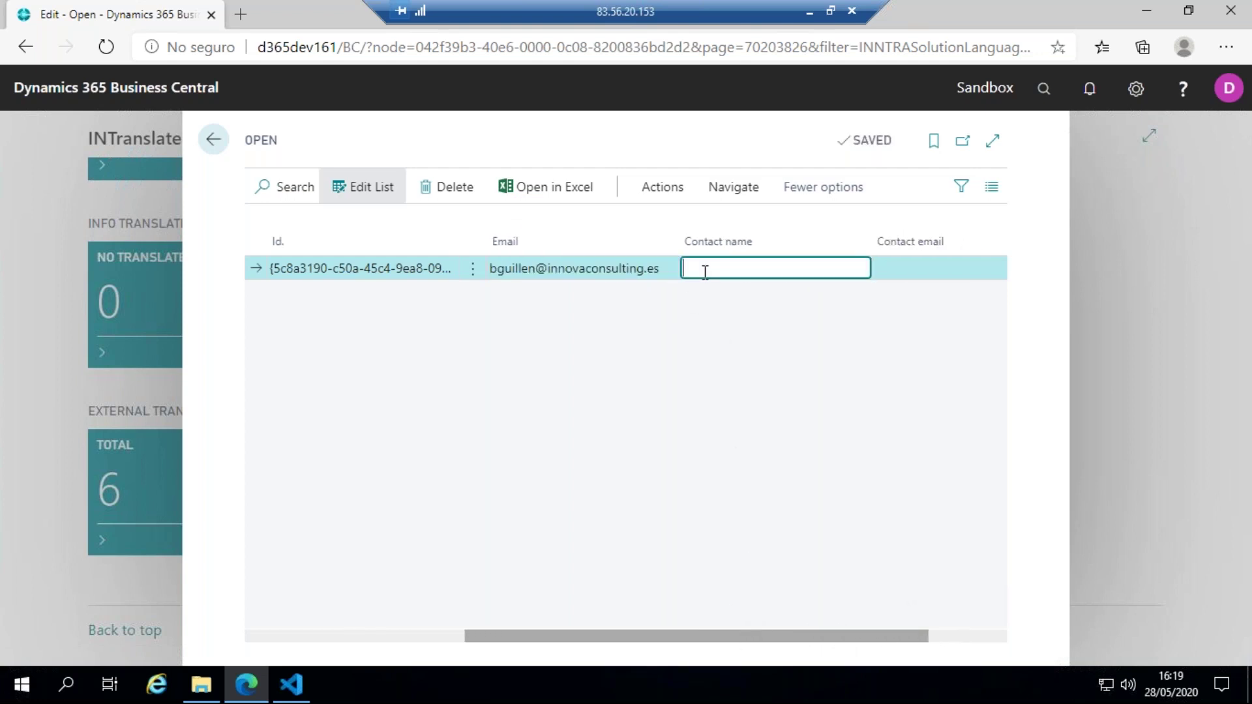
type("Borja")
left_click(950, 265)
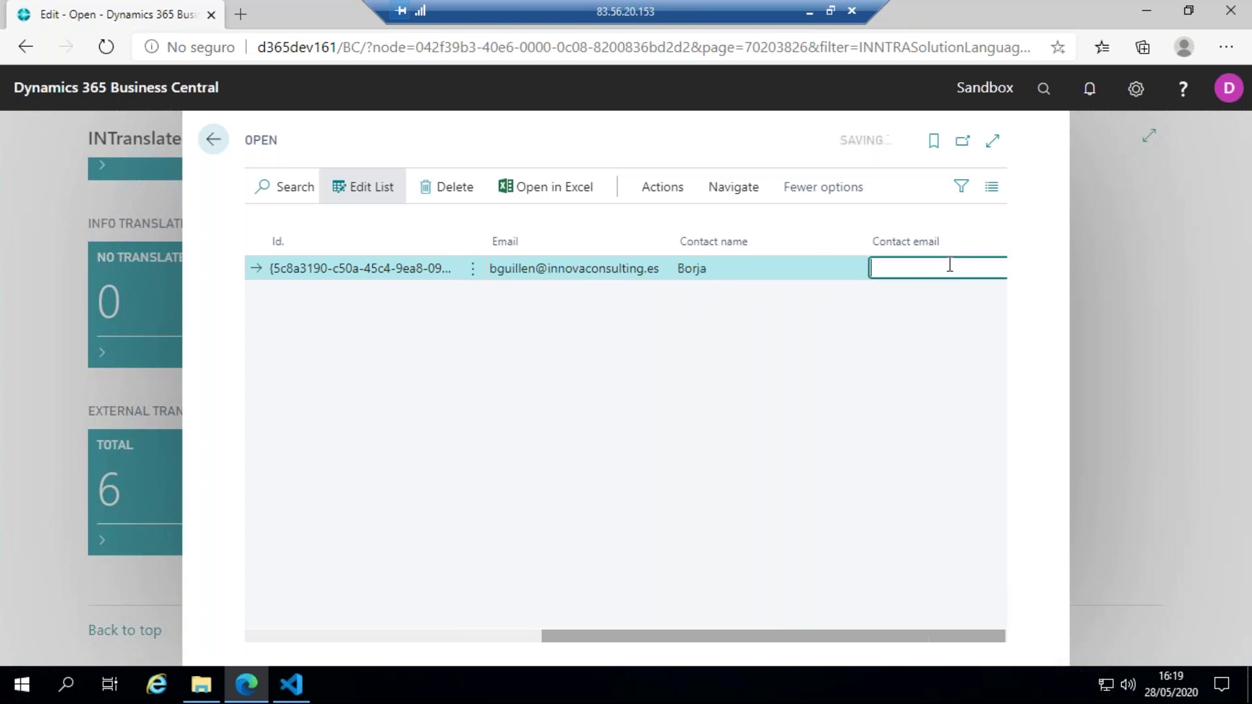
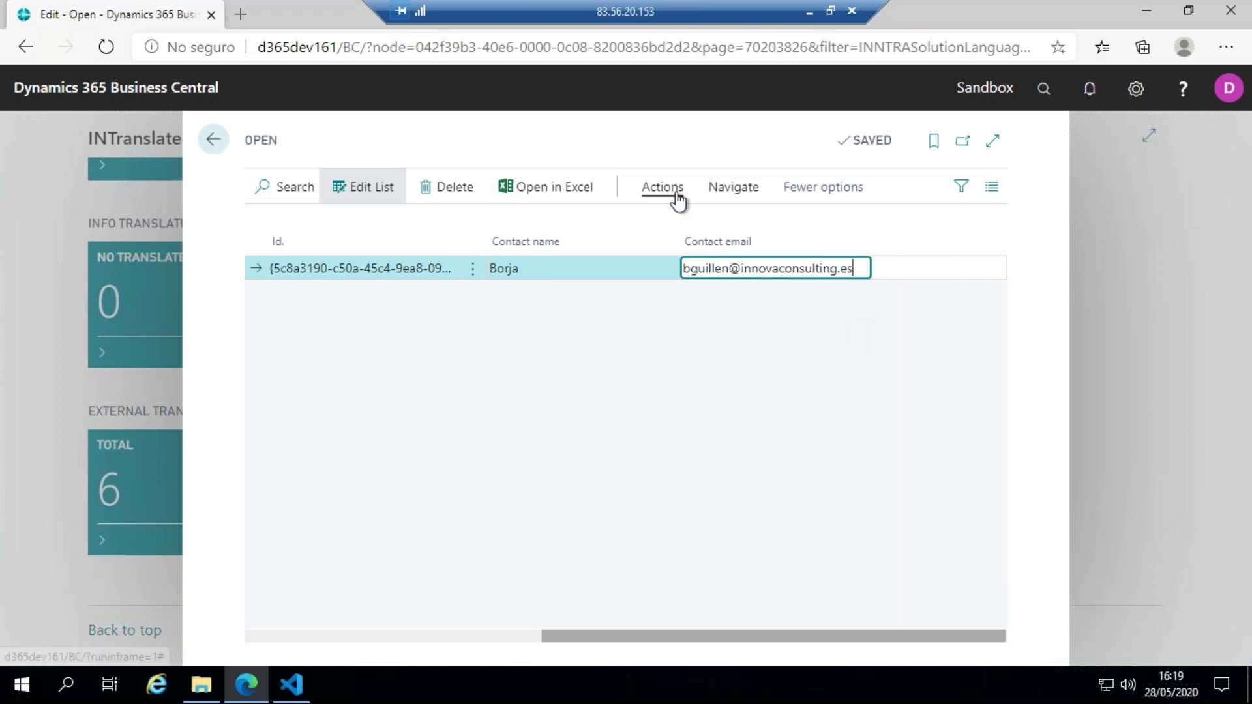
- Send the Italian translation to the Innova Online portal and minimize the remote session
left_click(677, 197)
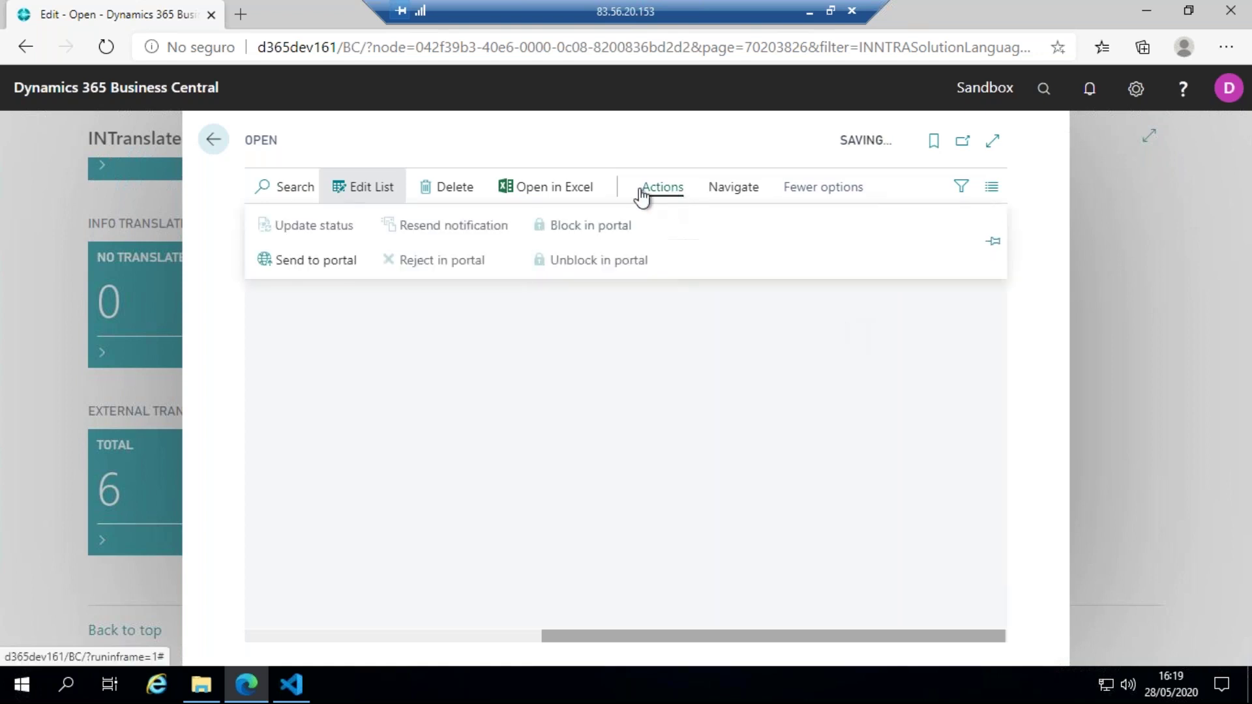
left_click(318, 264)
left_click(715, 431)
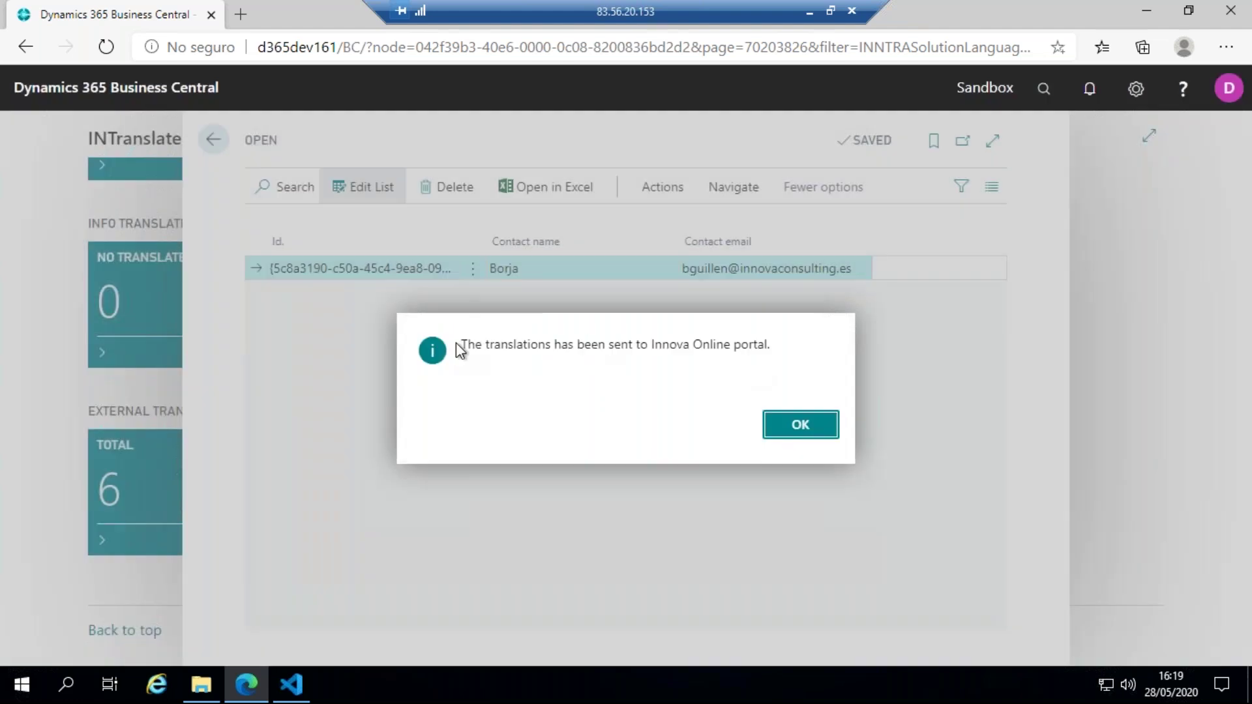
left_click(821, 424)
left_click(213, 139)
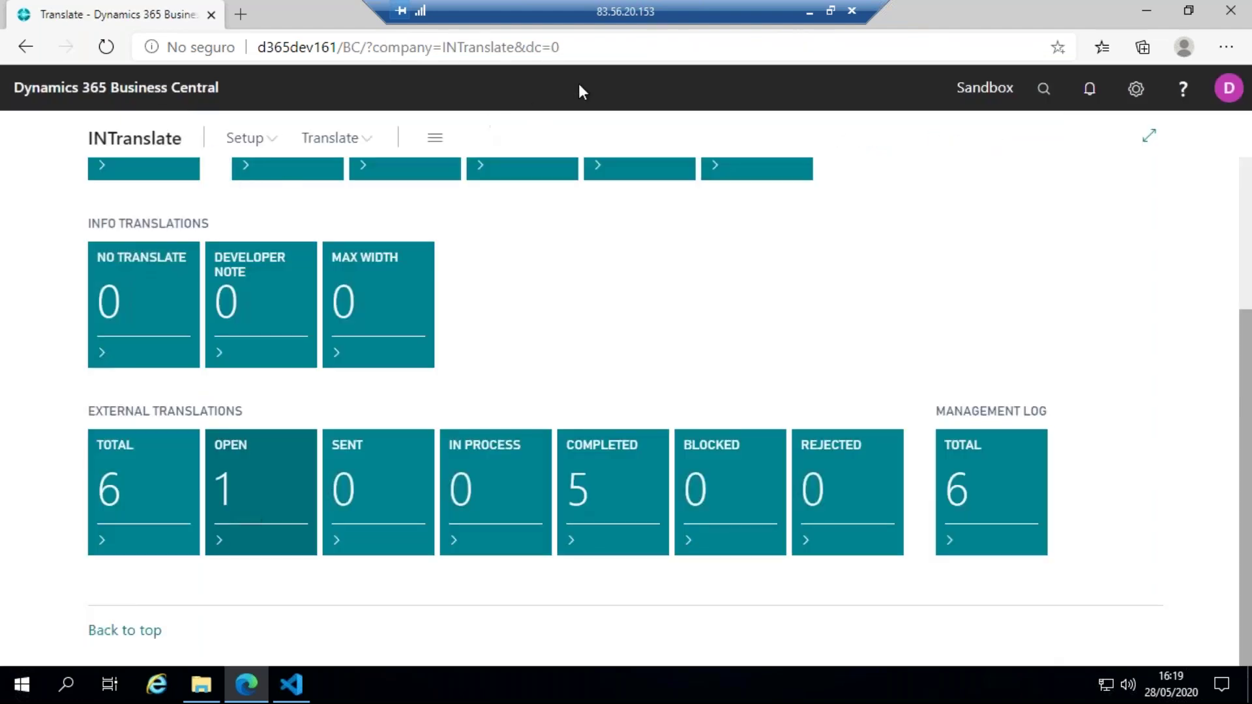
left_click(809, 12)
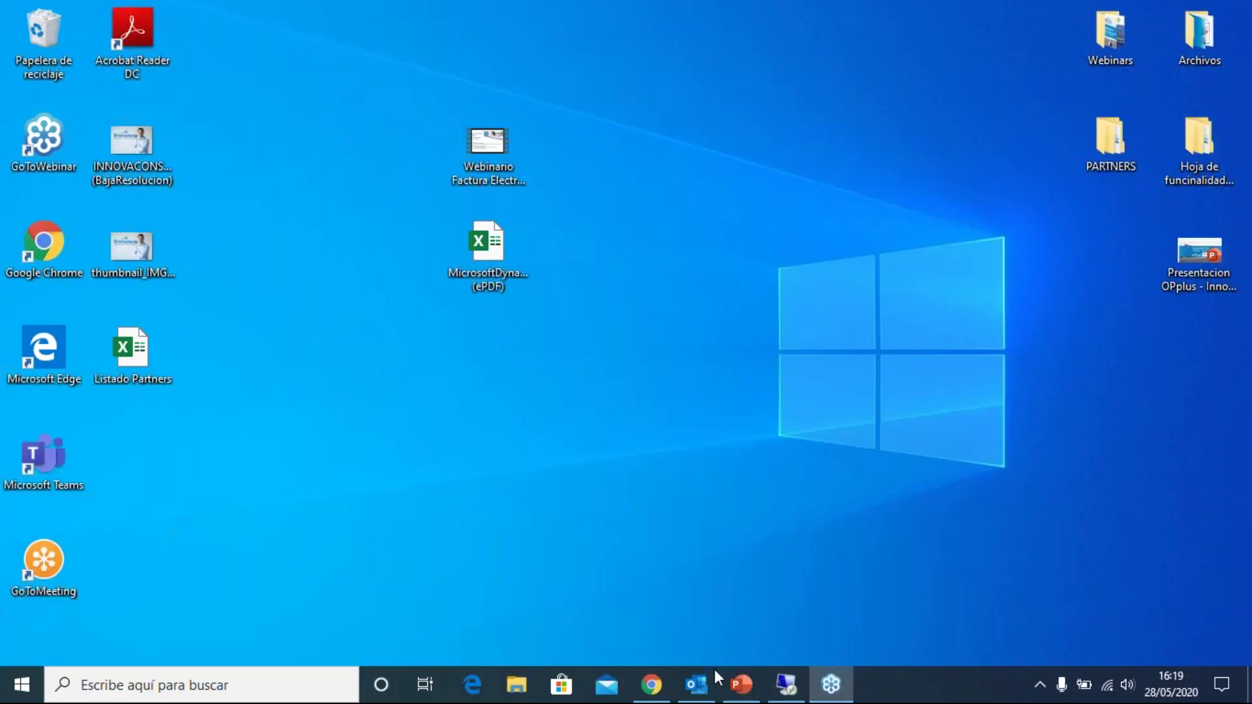
- In Outlook, open the Innova Online translation notice and highlight its explanation text
left_click(700, 684)
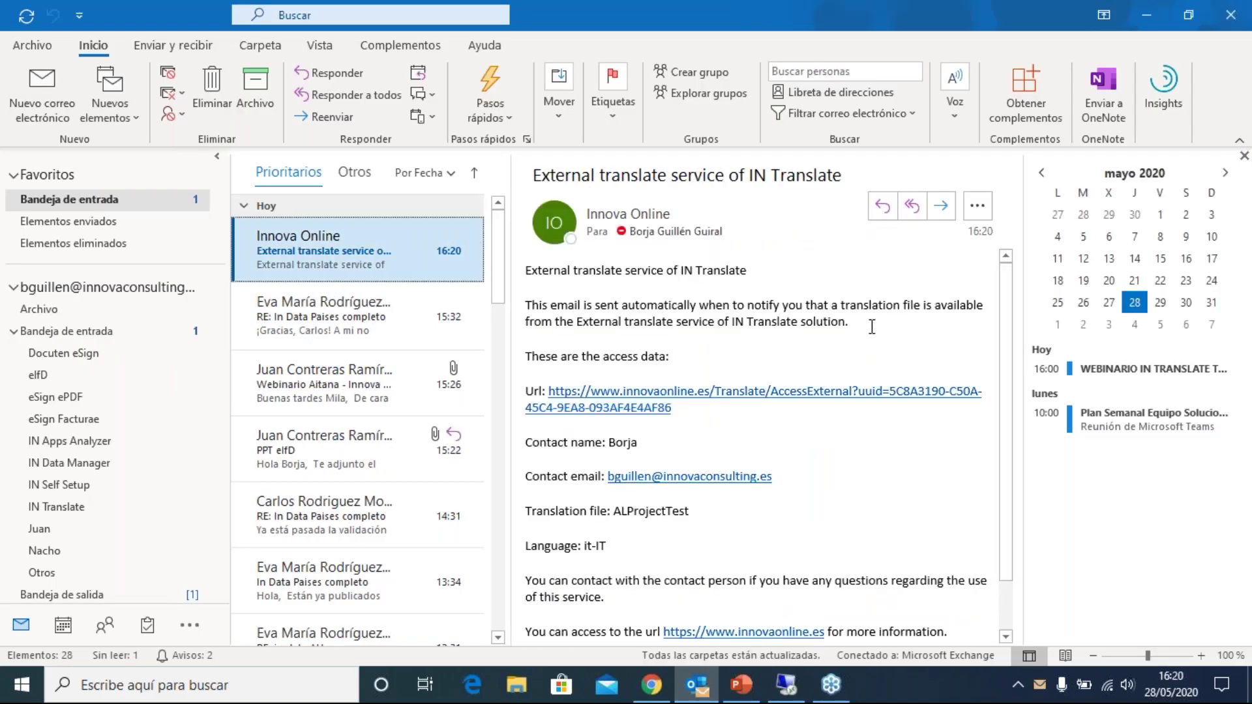
left_click_drag(851, 329, 574, 271)
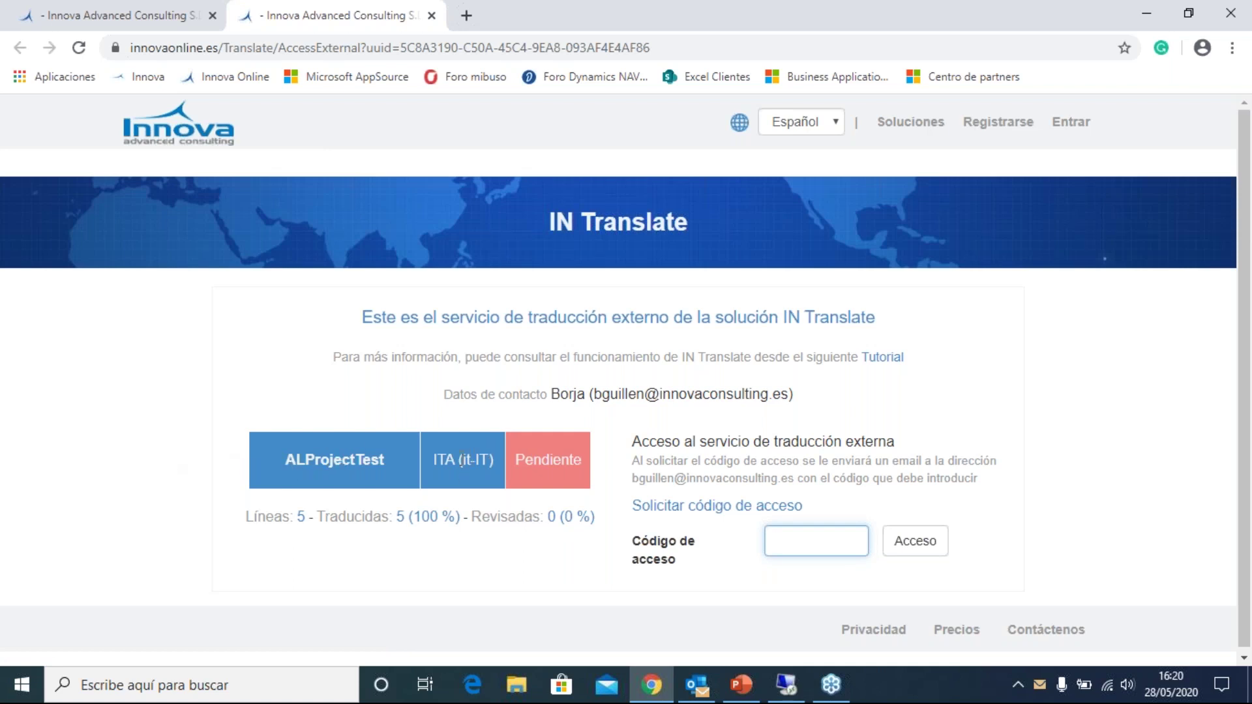
- Switch the Innova Online portal to English and request an access code by email
left_click(791, 158)
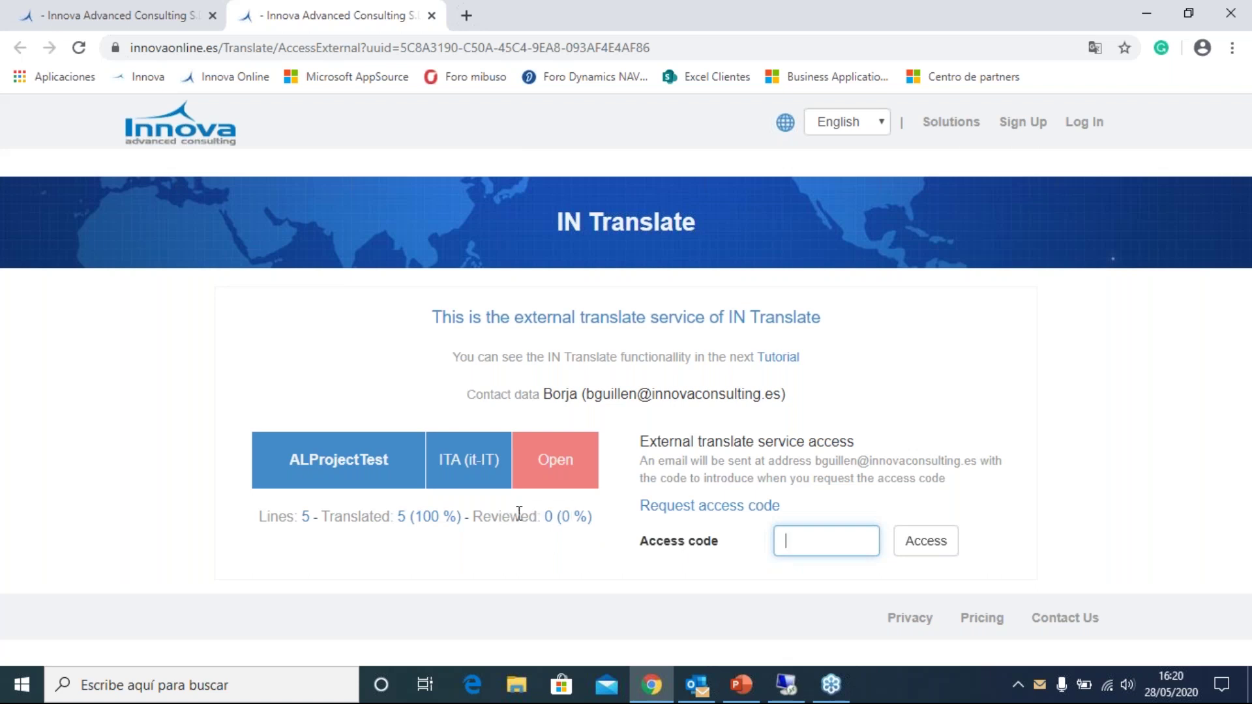
left_click(715, 511)
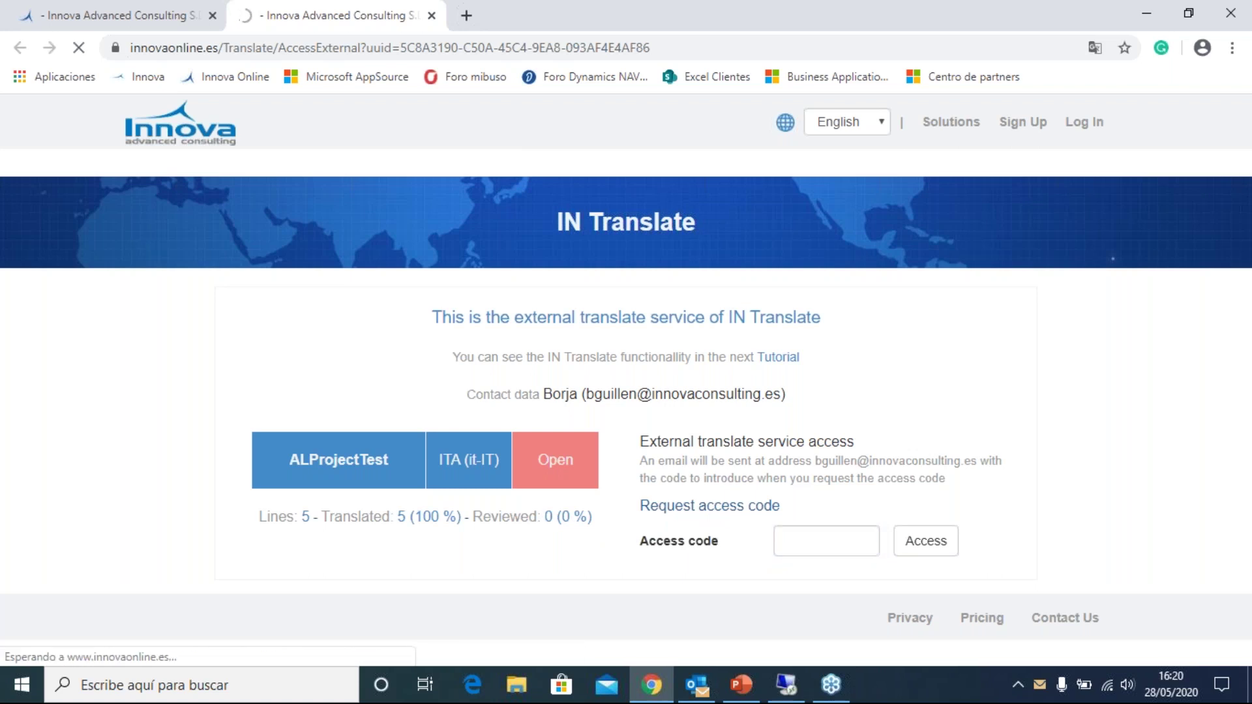
left_click(699, 688)
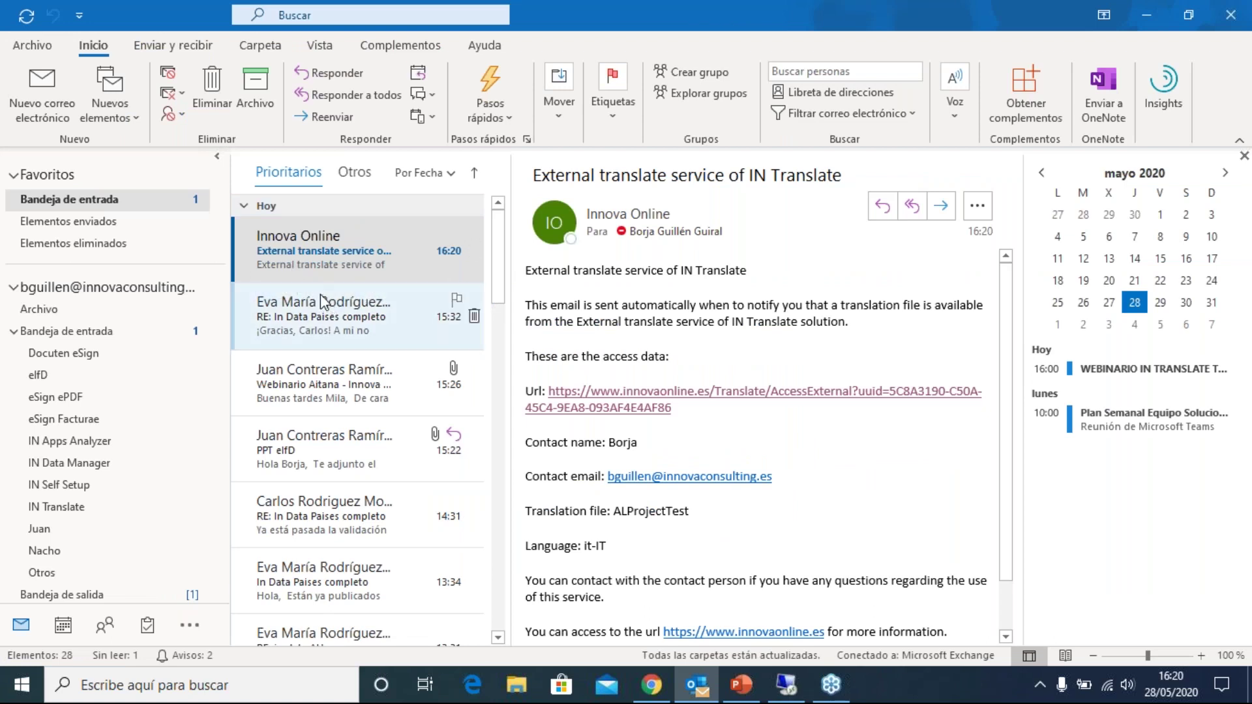
- Copy the access code from the new Innova Online email and log into the portal with it
left_click(323, 248)
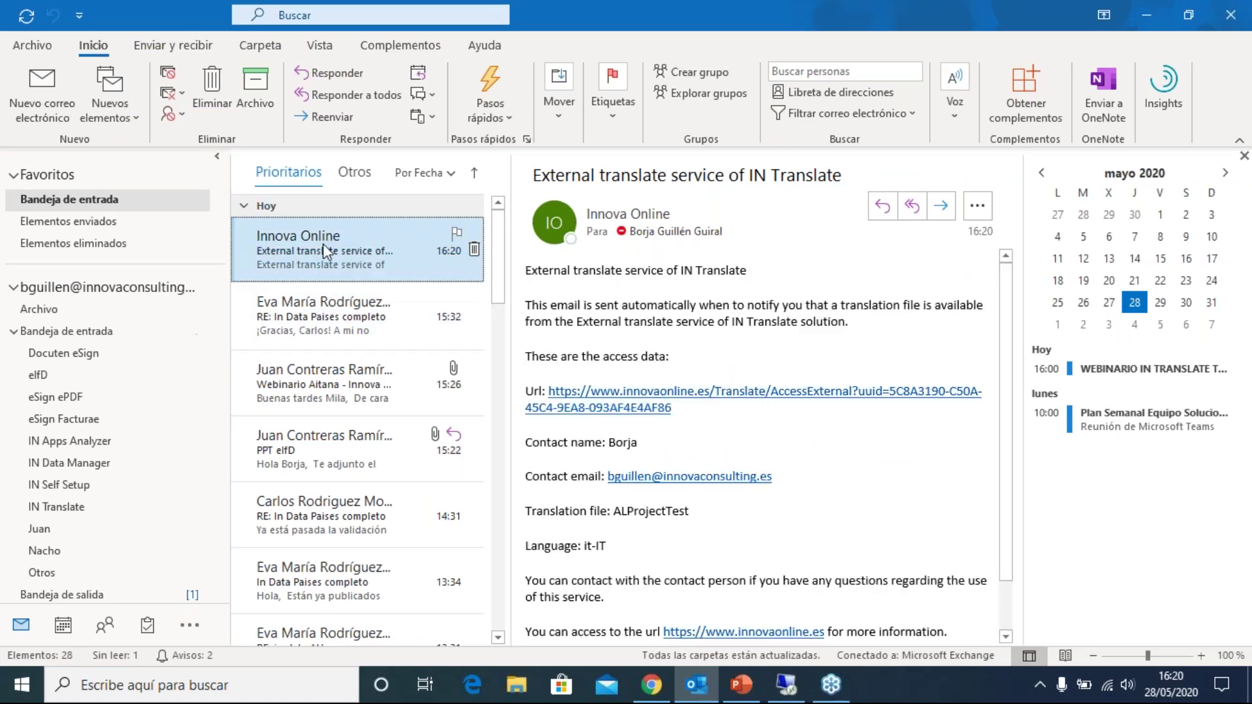
scroll(313, 242, "down", 1)
scroll(304, 242, "up", 1)
scroll(297, 243, "down", 1)
left_click(297, 244)
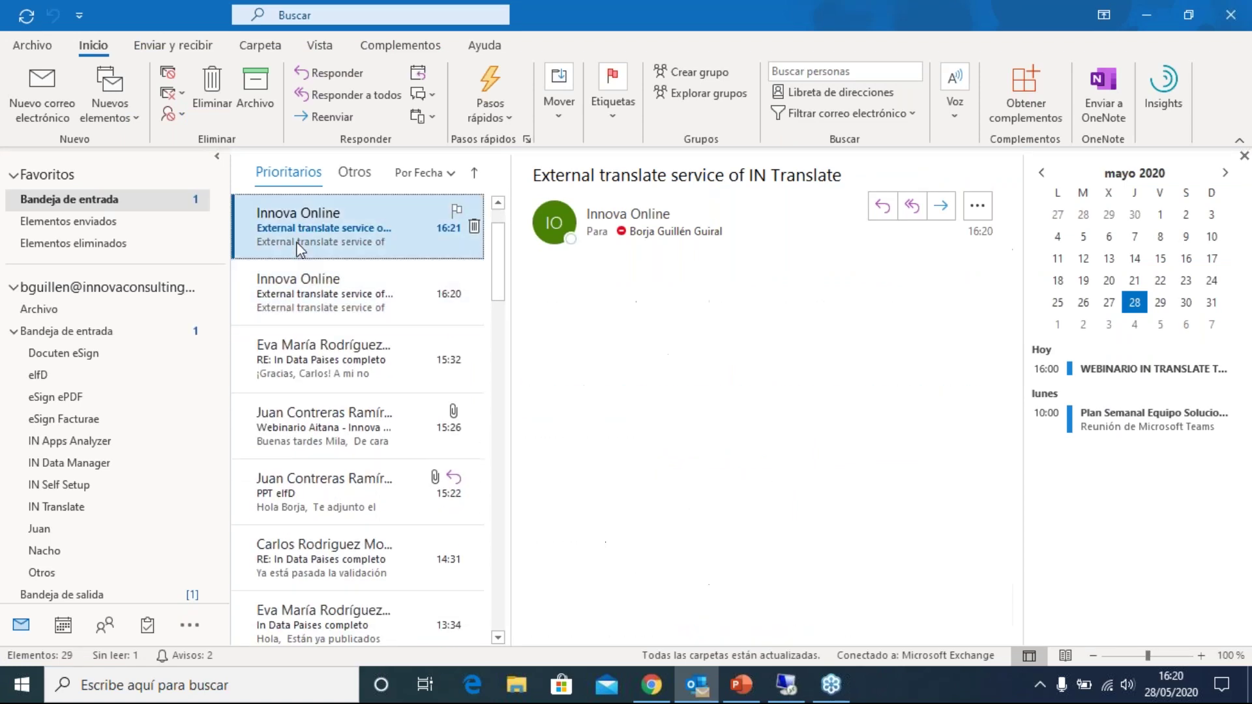
double_click(616, 443)
key("ctrl+c")
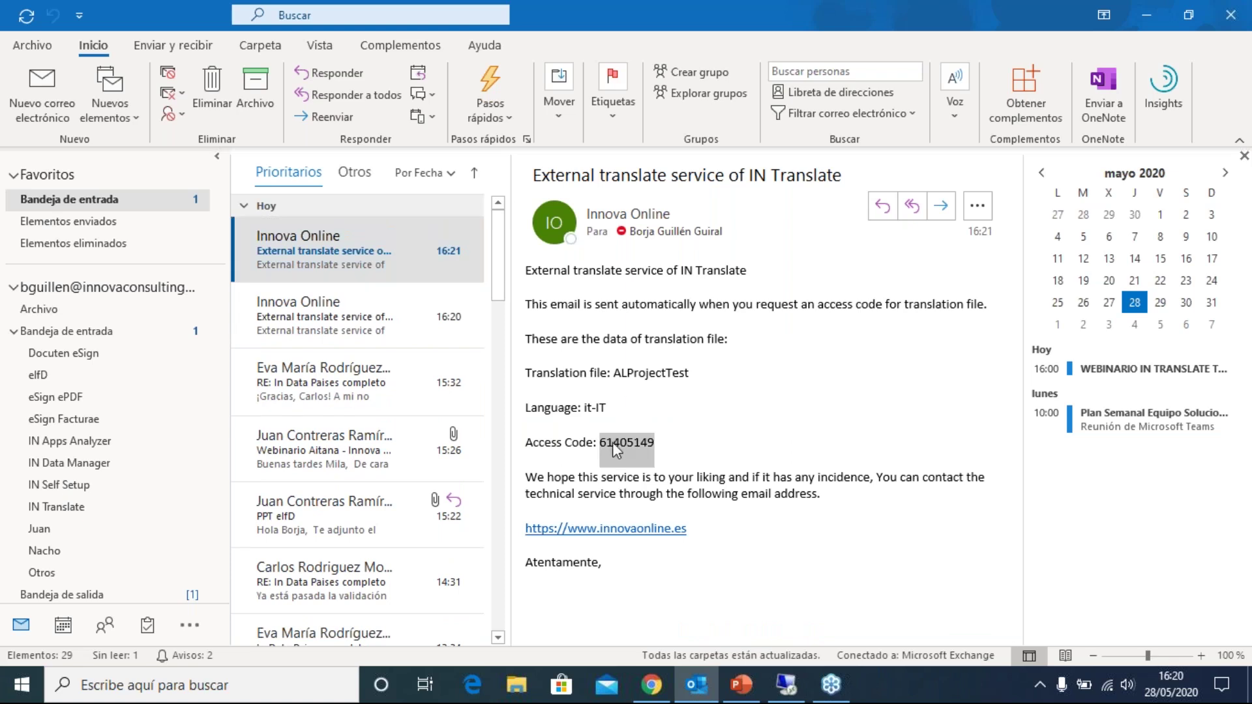
left_click(653, 685)
key("ctrl+v")
left_click(917, 552)
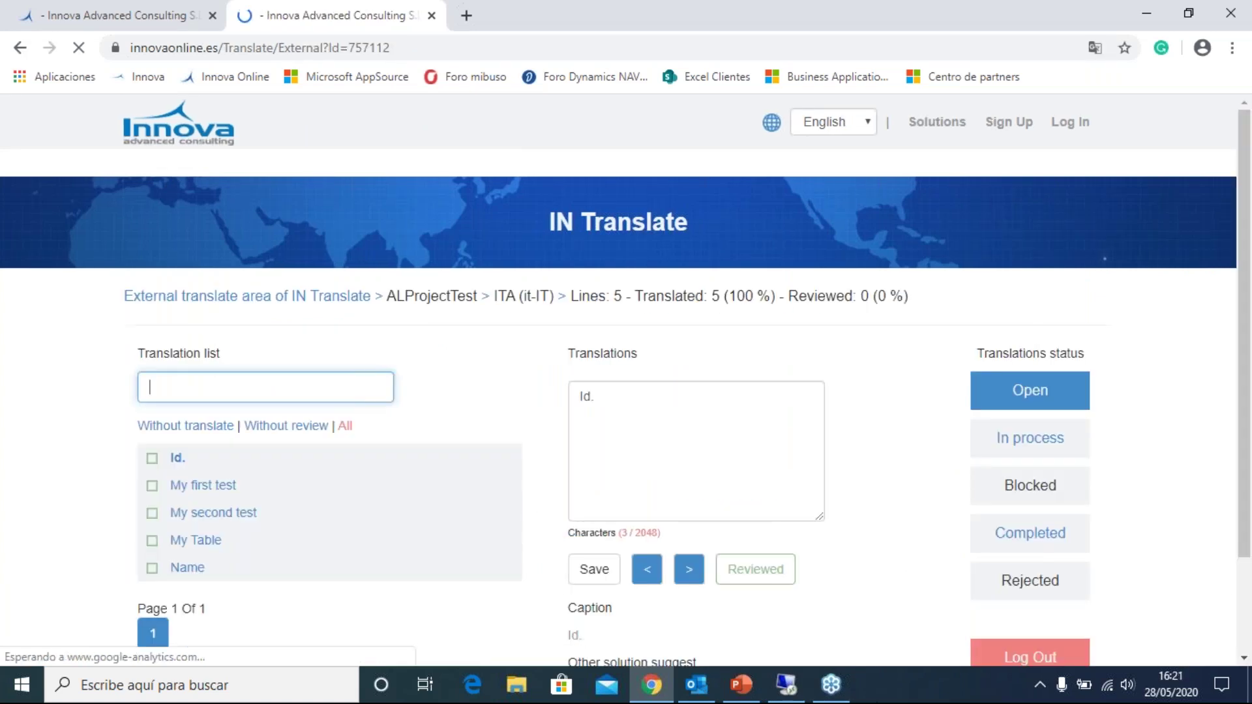
- Set the ALProjectTest ITA translation status to In process and confirm it
scroll(354, 328, "down", 1)
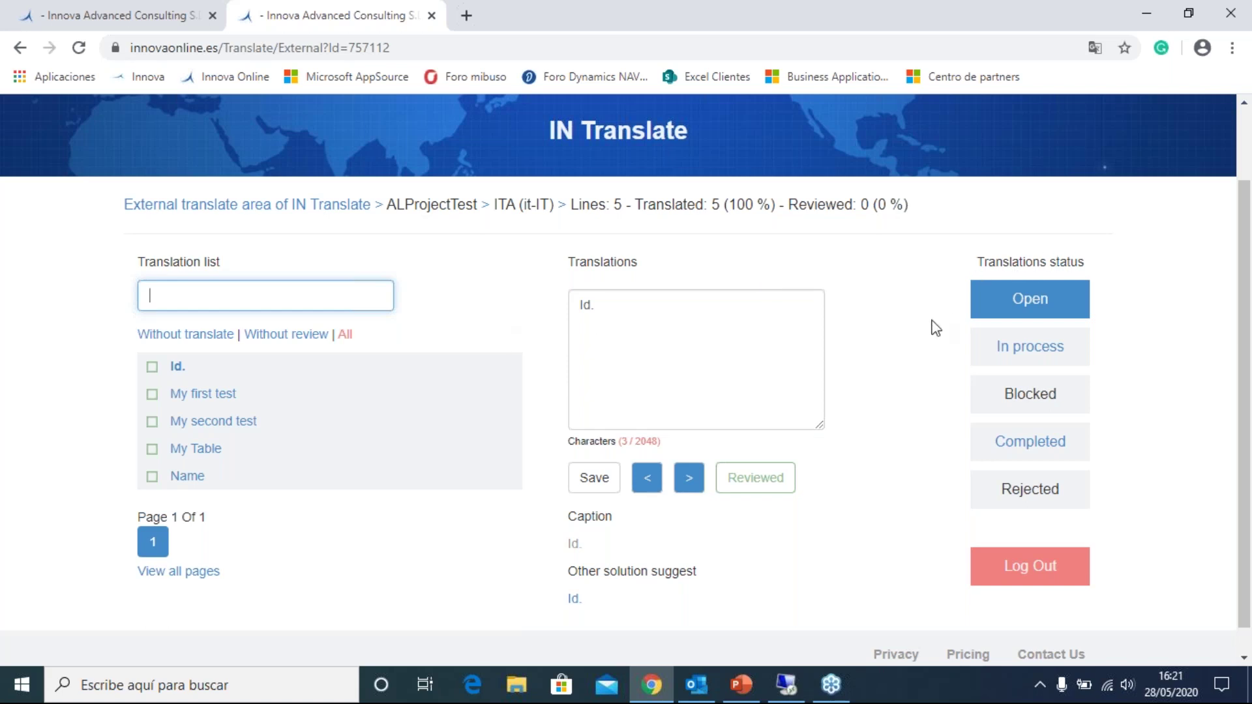
left_click(1029, 349)
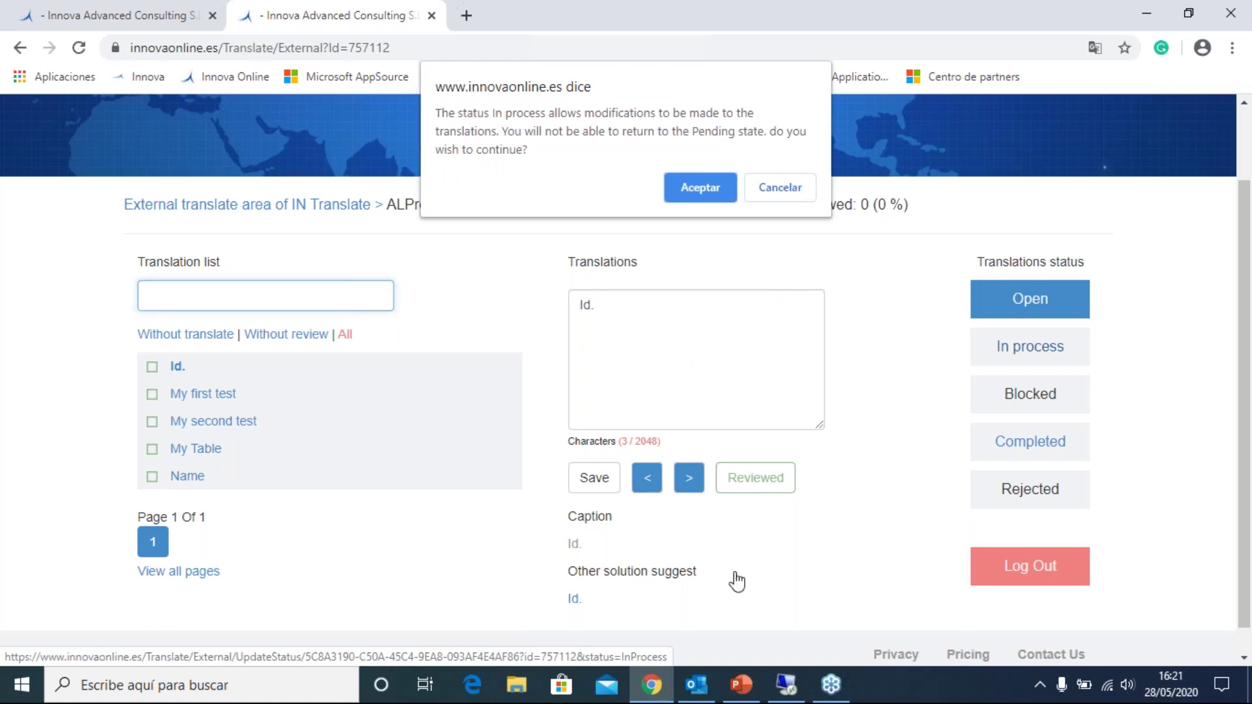
left_click(716, 192)
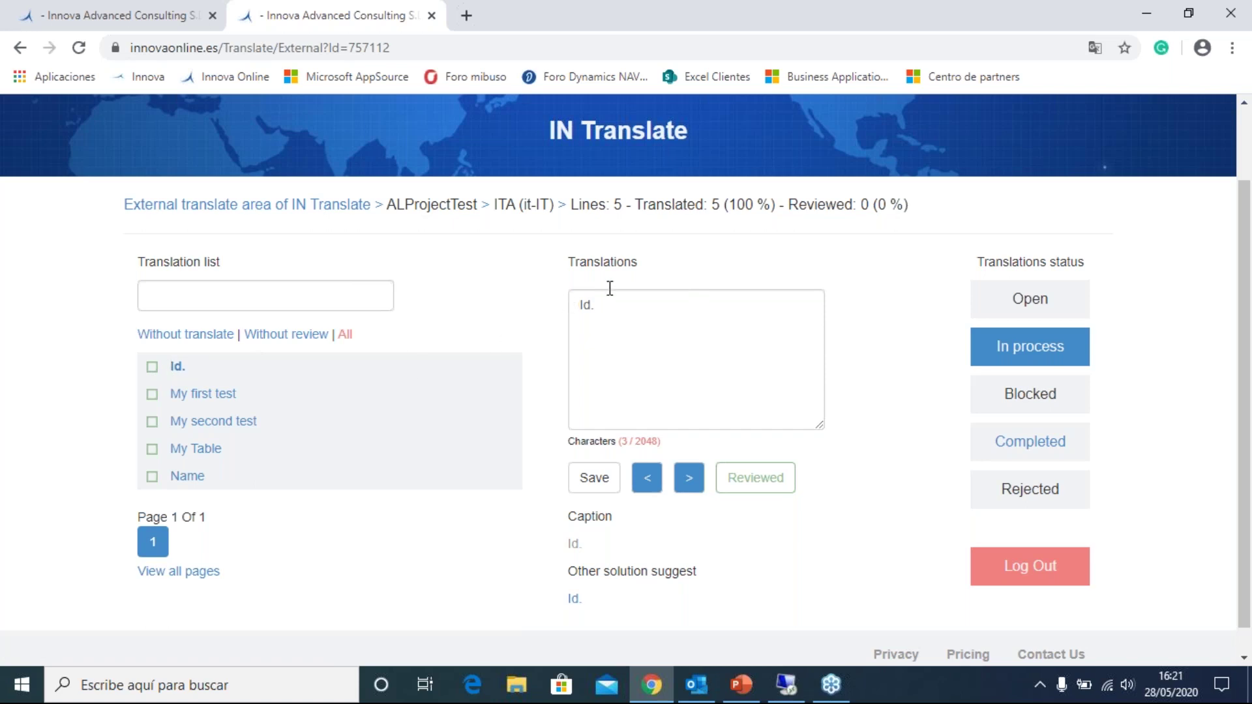
- Mark all five lines reviewed, changing My Table's translation to 'Il mio tavolo 222'
left_click(777, 501)
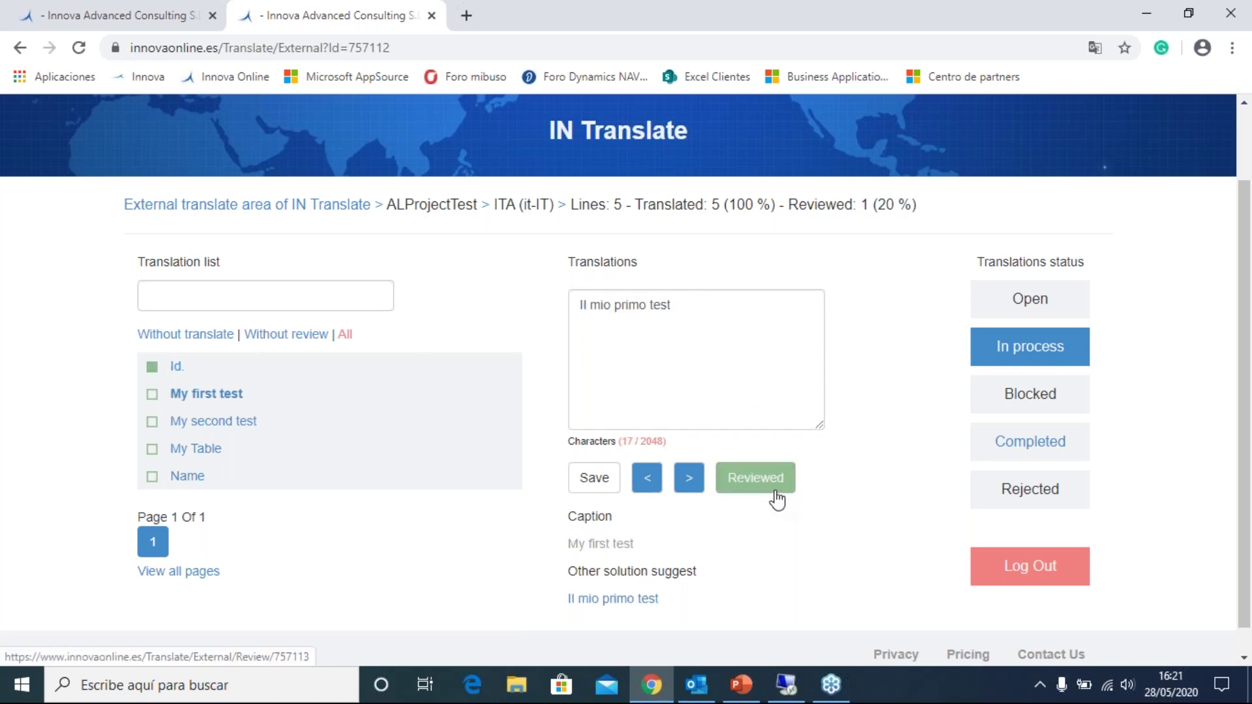
left_click(776, 500)
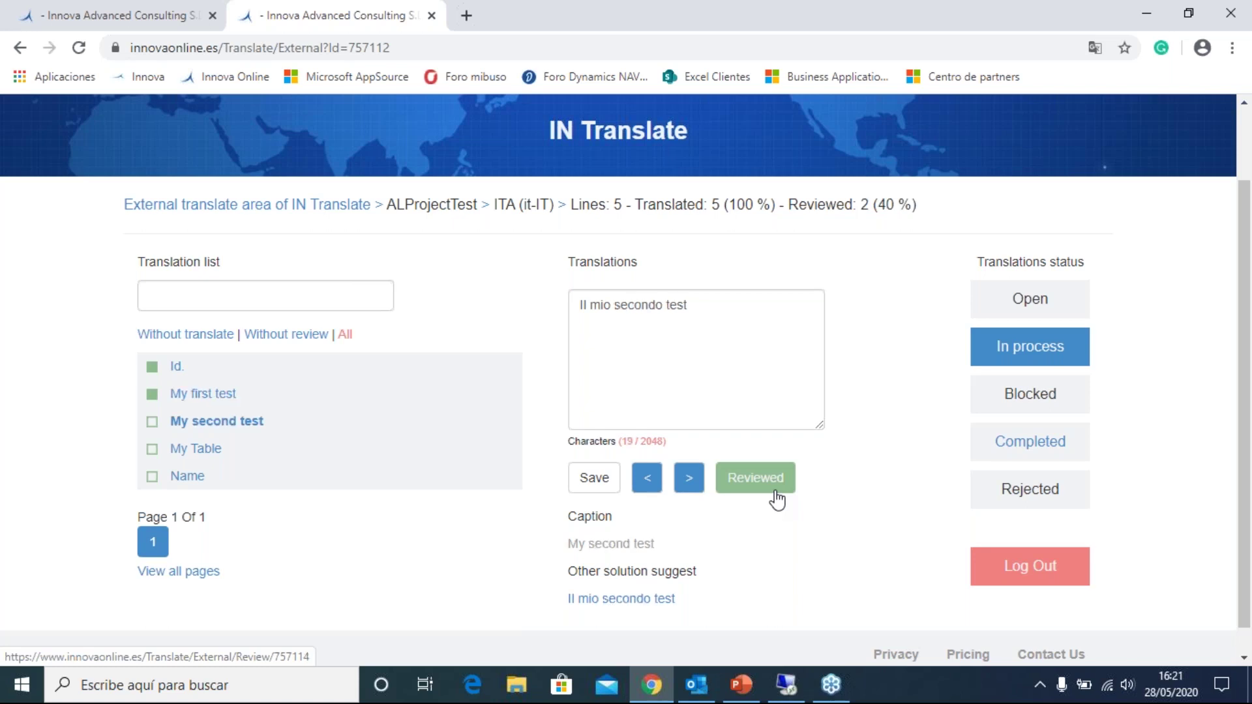
left_click(776, 500)
left_click(745, 299)
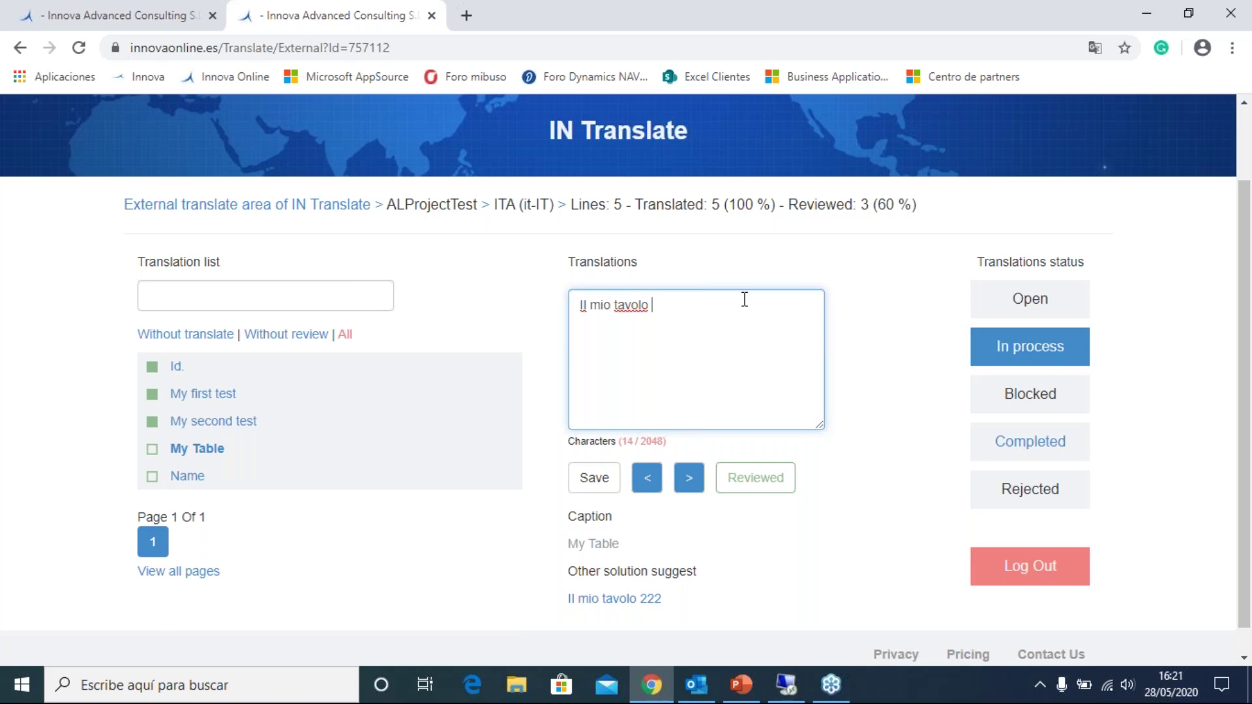
type("222")
left_click(594, 483)
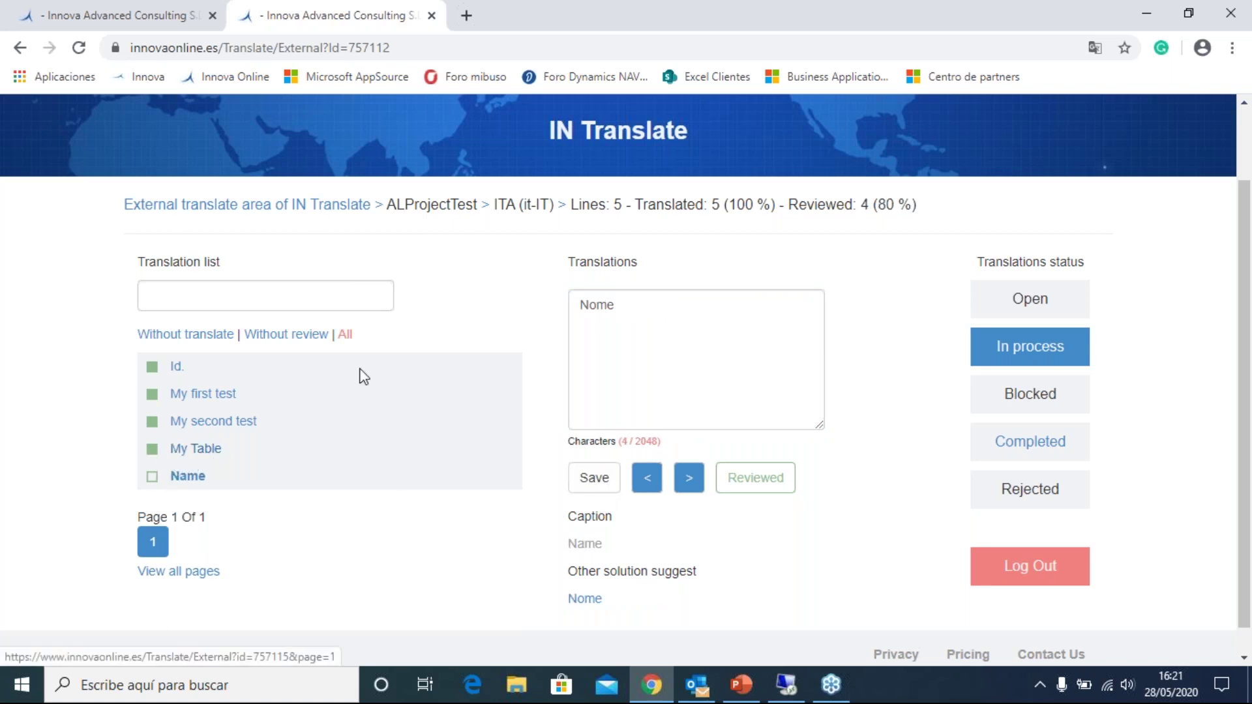
left_click(756, 482)
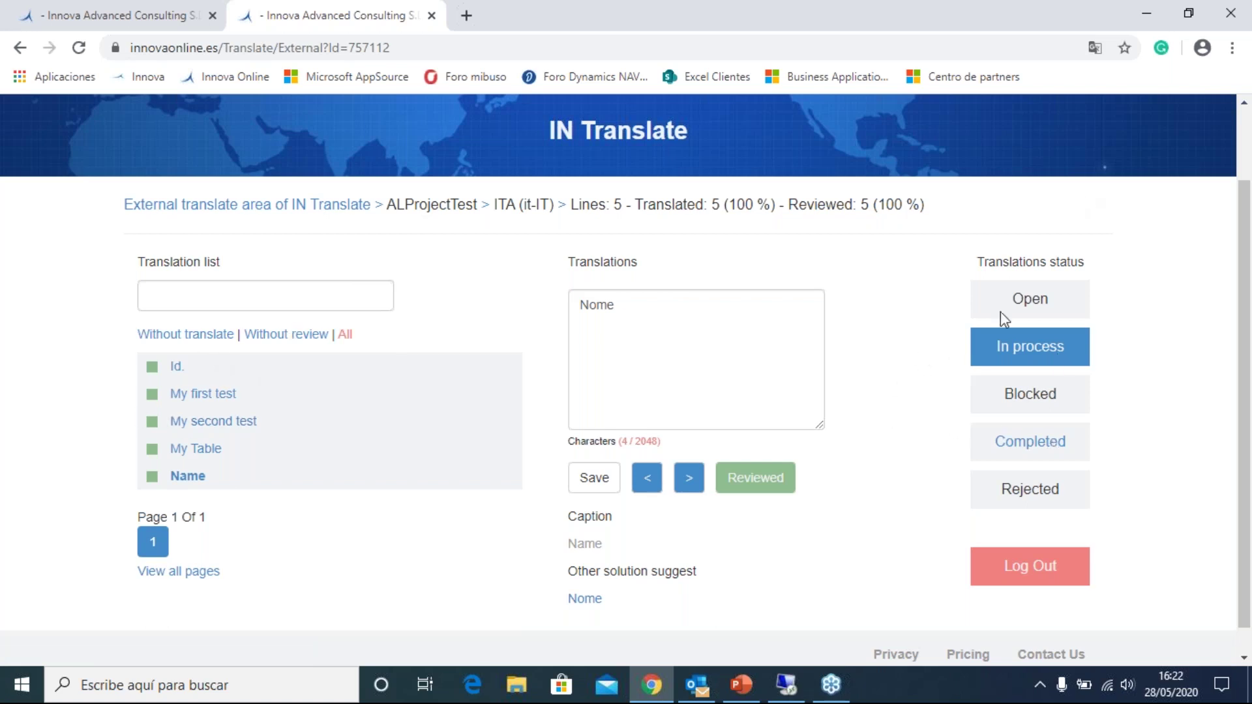
- Set the translation status to Completed and confirm with Aceptar
left_click(1033, 442)
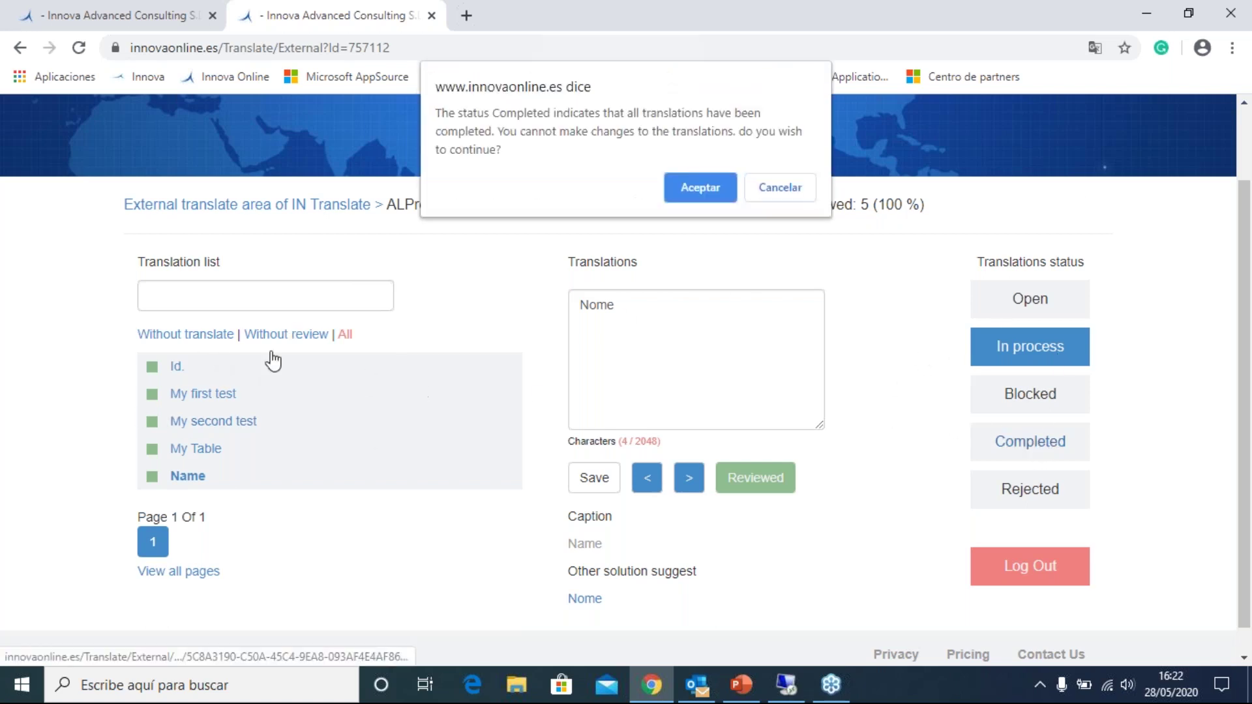
left_click(716, 190)
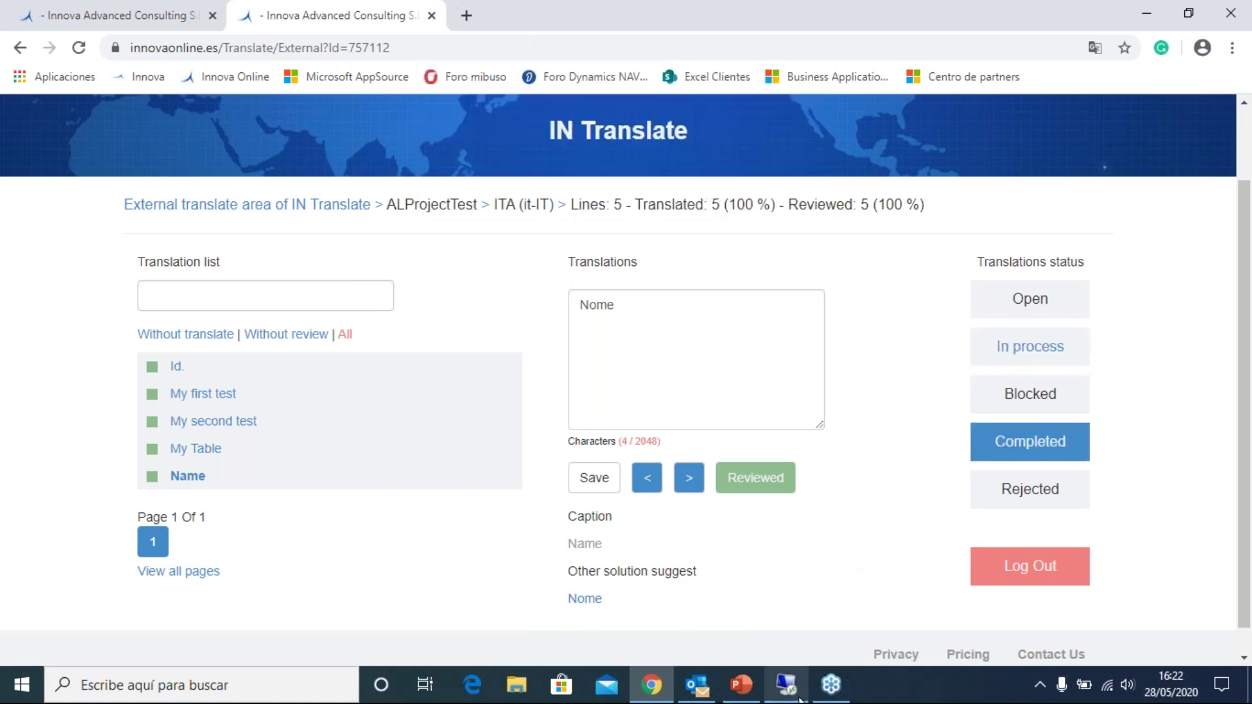
left_click(786, 685)
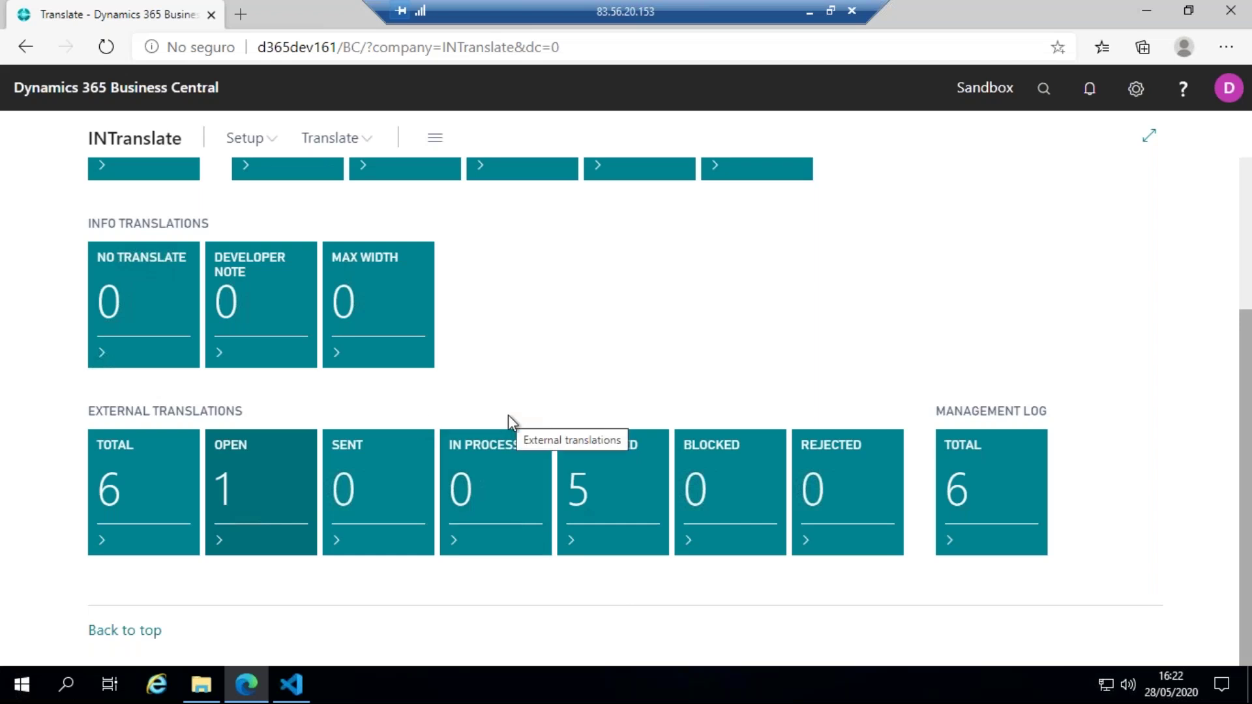
- Refresh external translation statuses and review the five returned Italian captions, including 'Il mio tavolo 222'
left_click(160, 494)
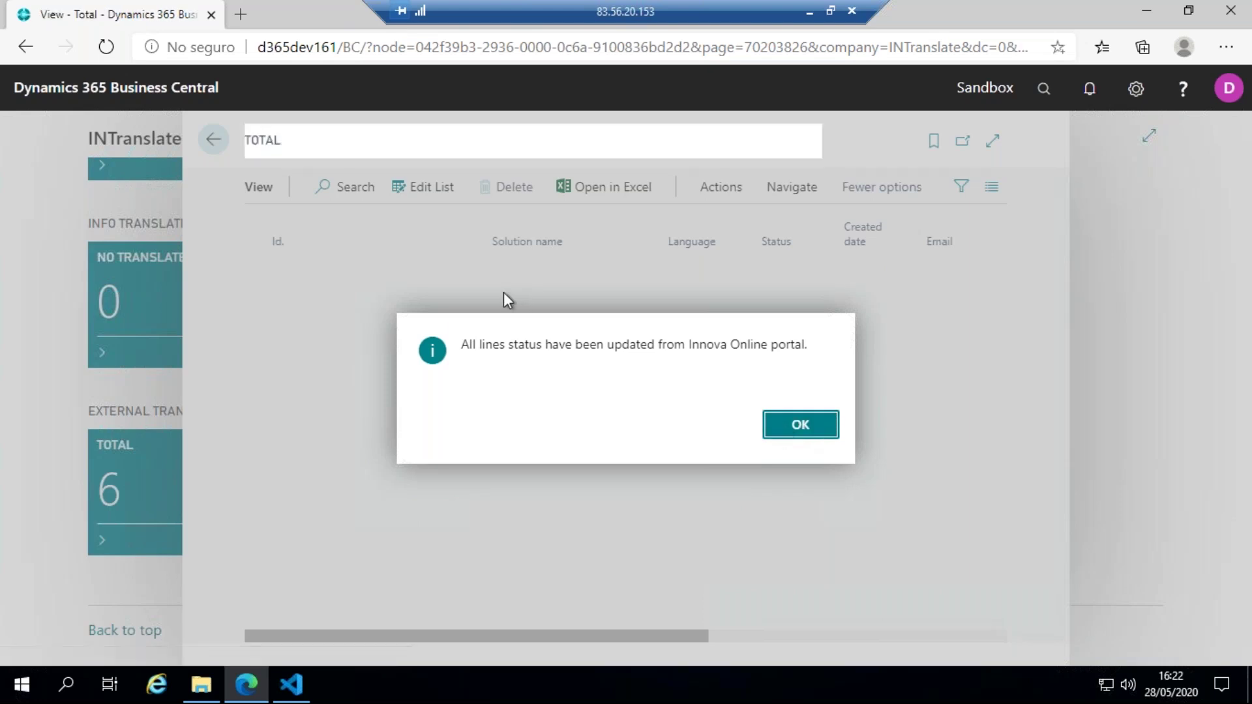
key("Return")
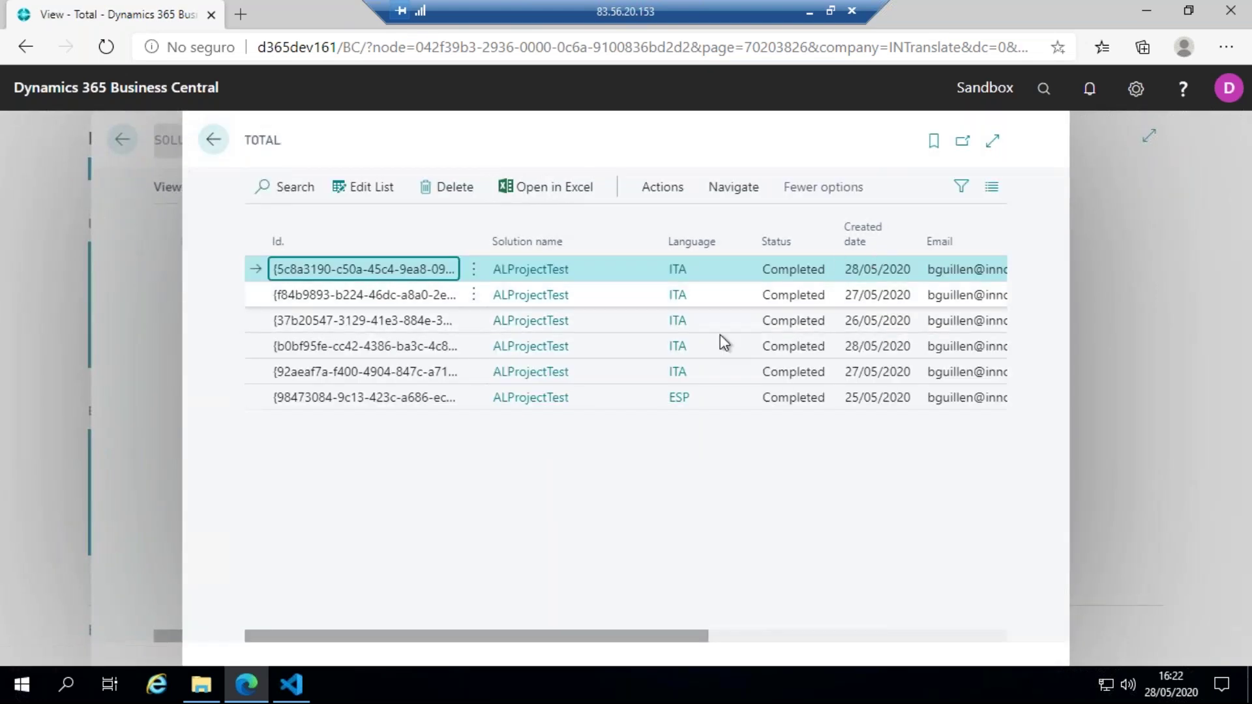
left_click(675, 197)
left_click(679, 195)
left_click(716, 189)
left_click(315, 239)
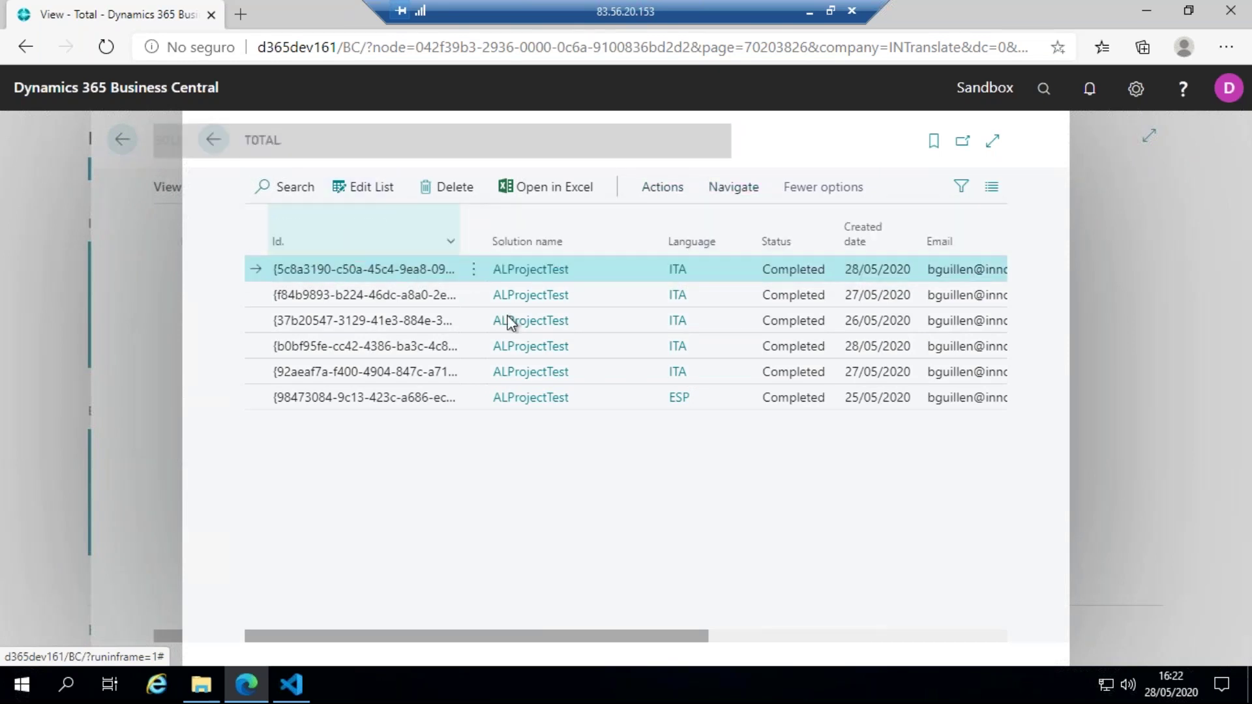
left_click_drag(660, 633, 847, 615)
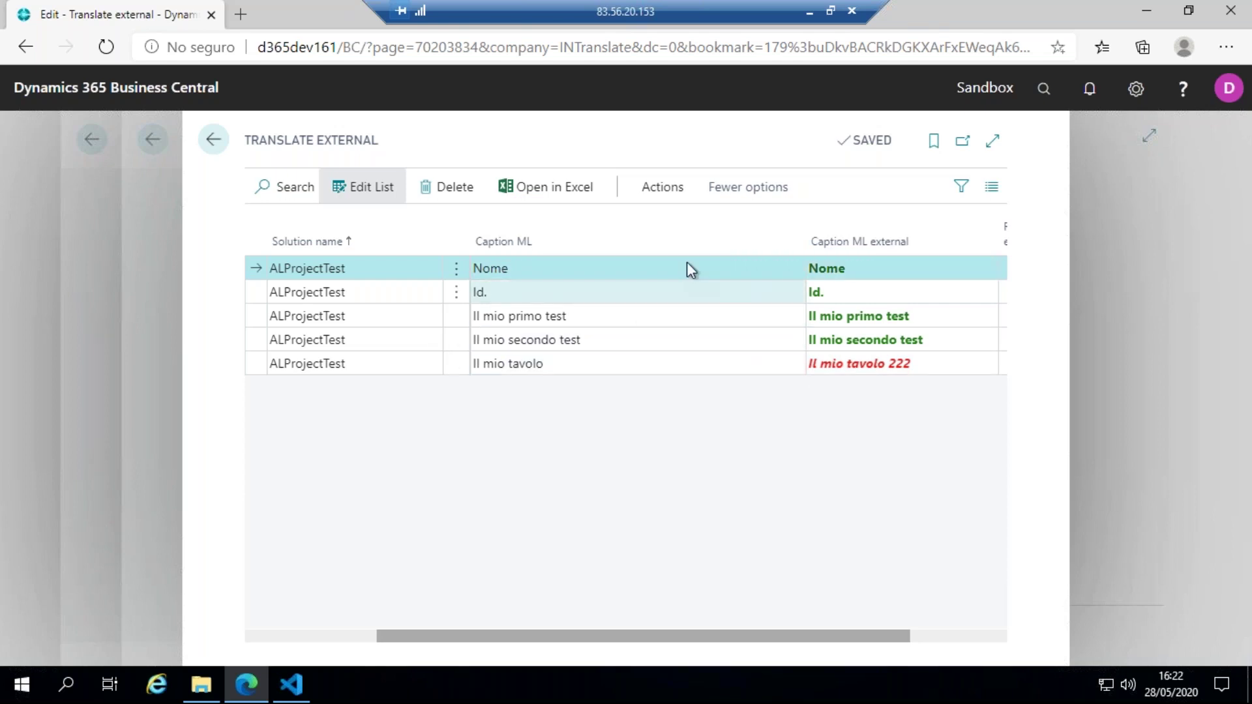
- Correct the My Table external caption to 'Il mio tavolo' by deleting the trailing '222'
left_click(924, 365)
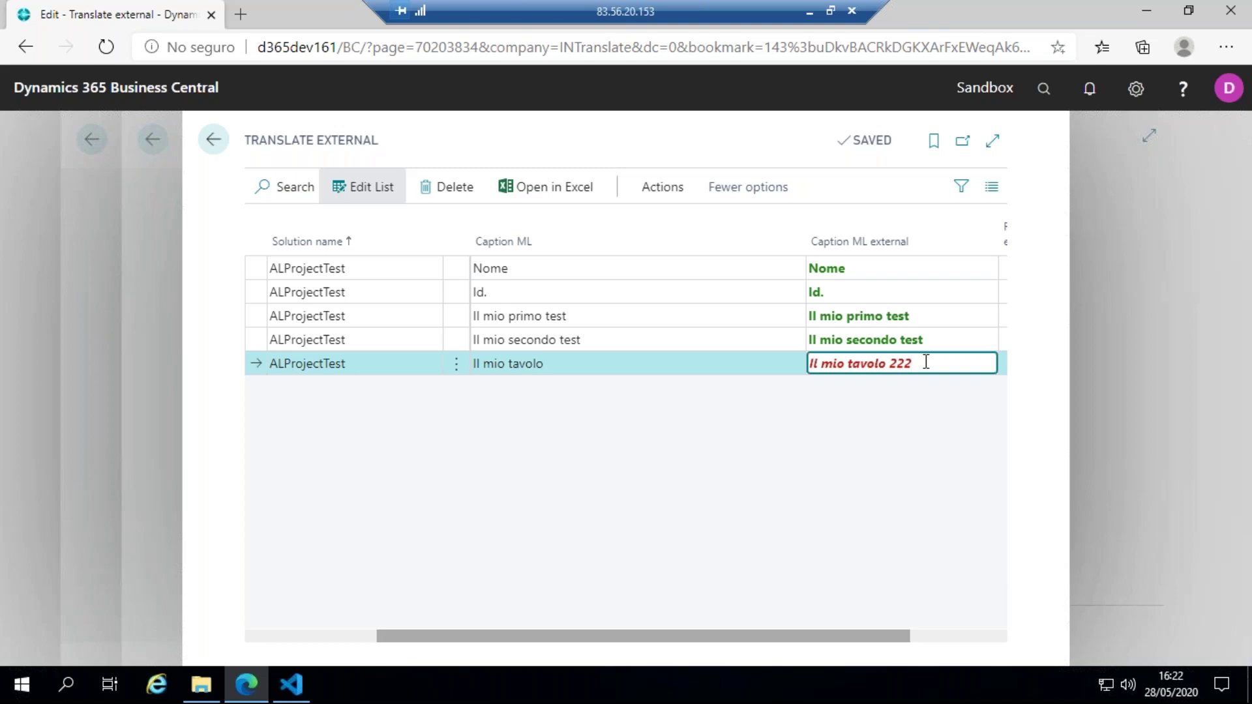
key("BackSpace")
key("BackSpace")
left_click(865, 450)
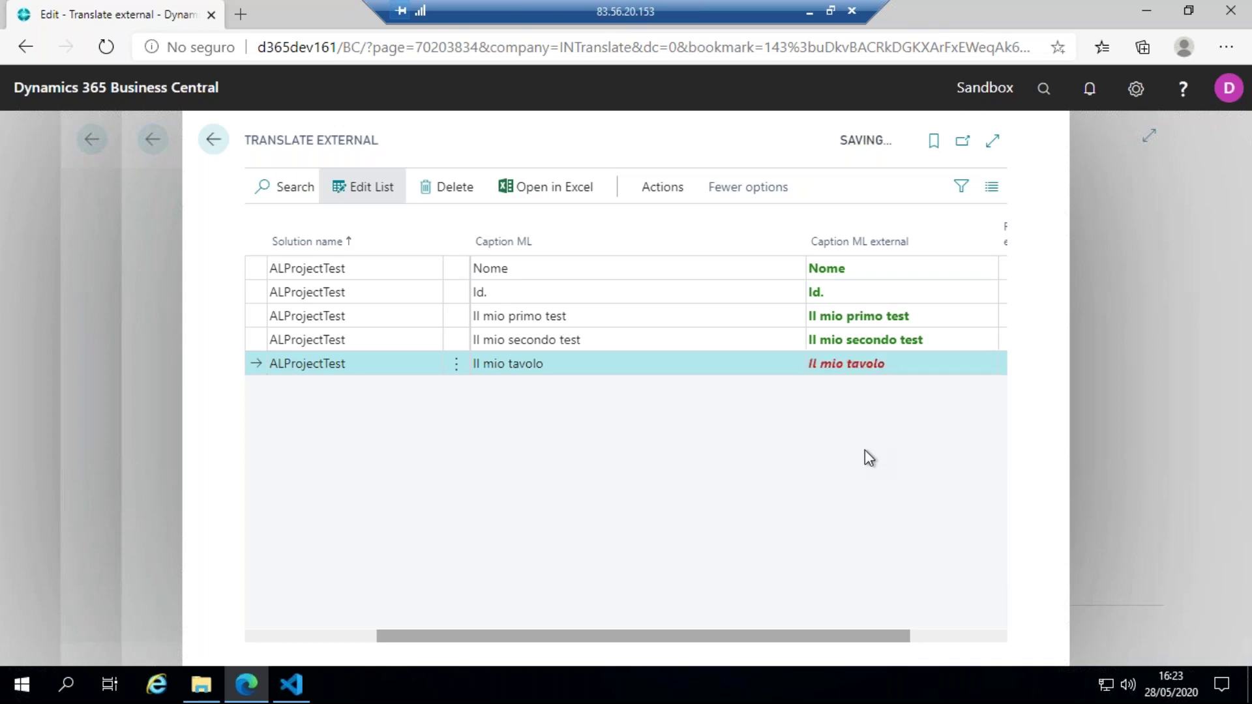
- Save the external captions into the existing translations and confirm with Yes
left_click(672, 195)
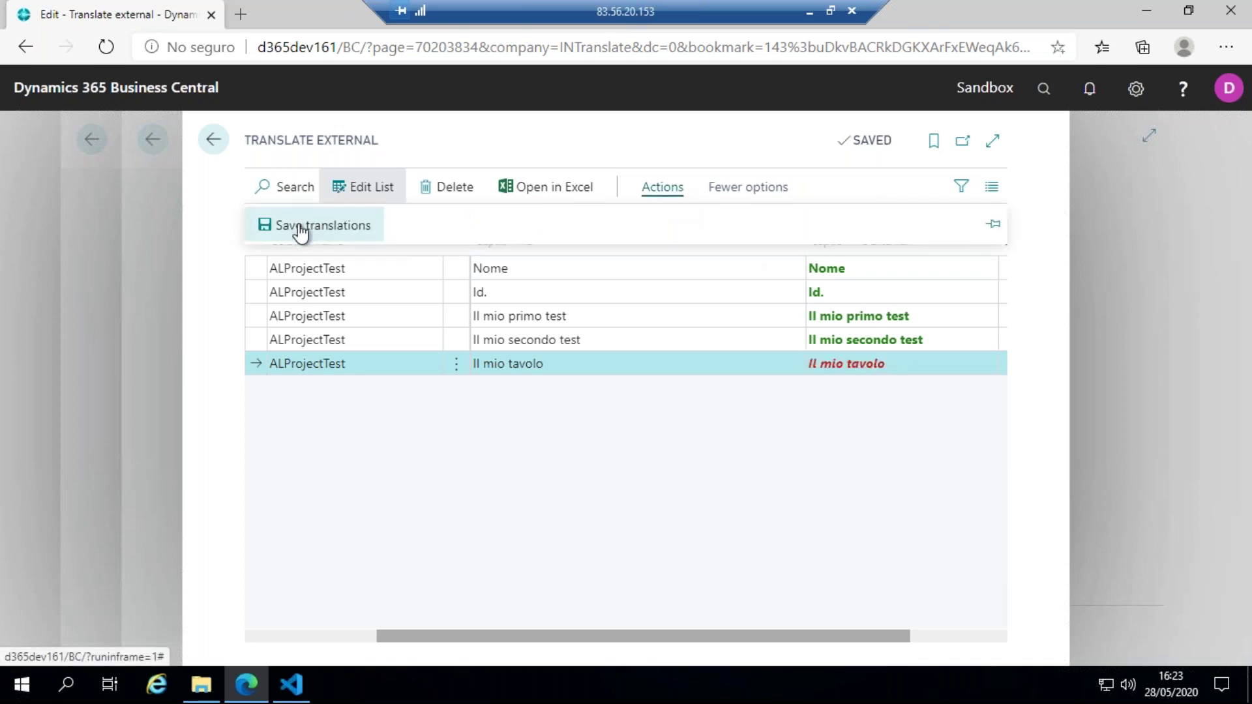
left_click(313, 228)
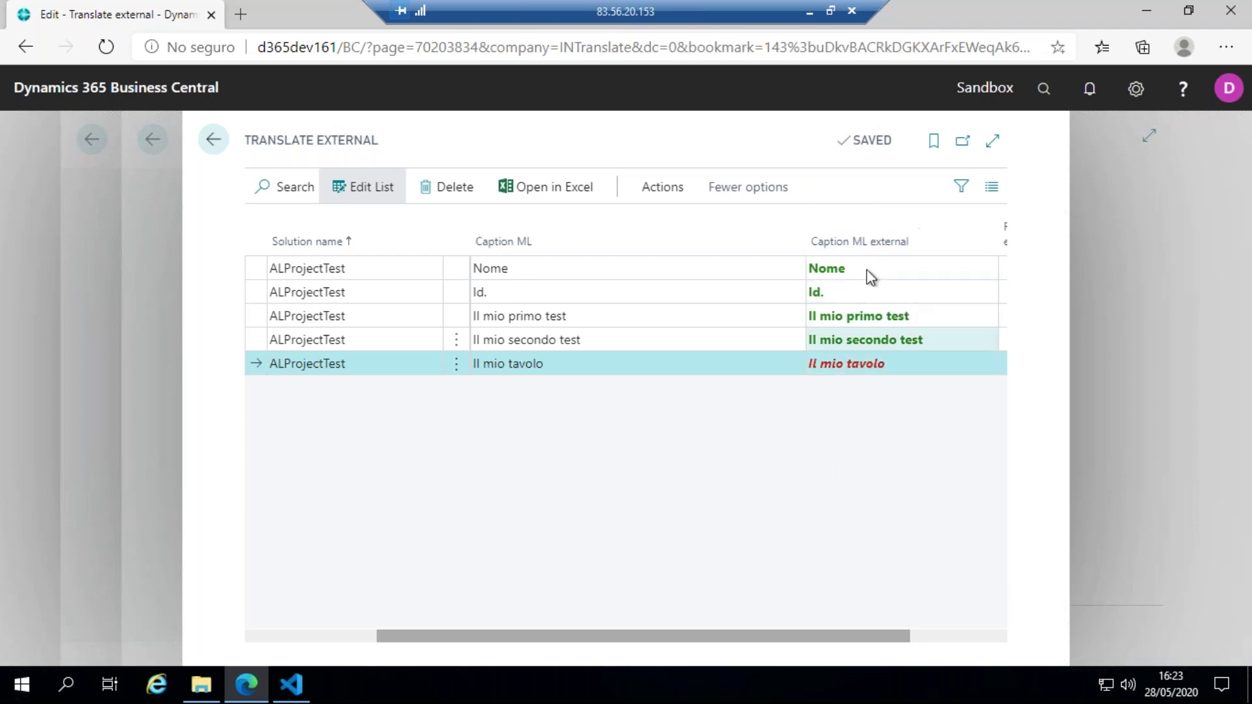
left_click(647, 185)
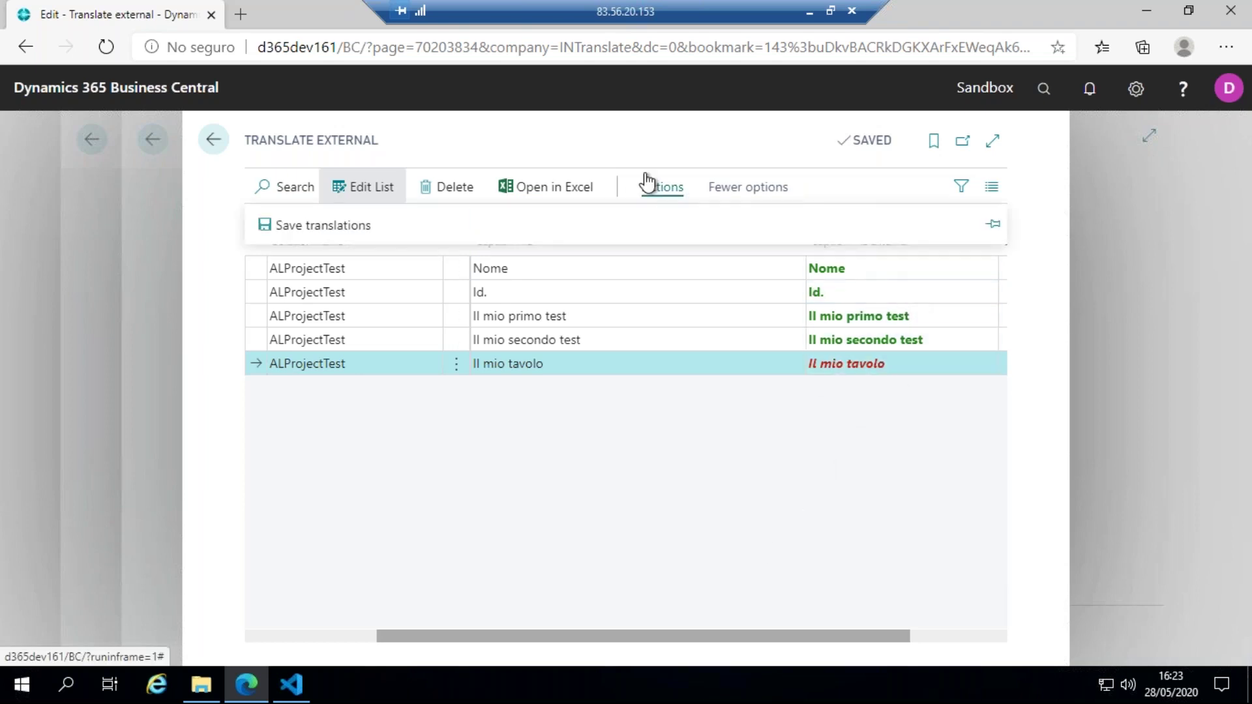
left_click(351, 226)
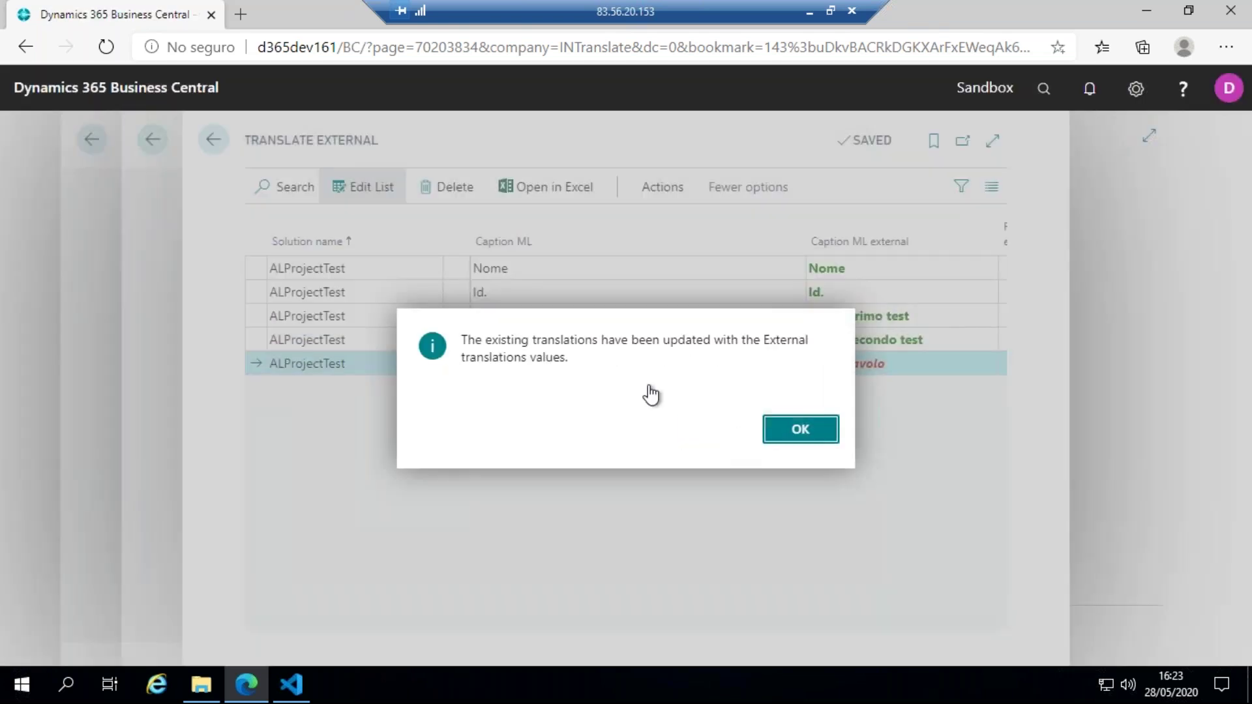
key("Return")
- Close the translation review and external translations pages and open the translation Lines list
left_click(155, 143)
left_click(155, 142)
scroll(196, 274, "up", 4)
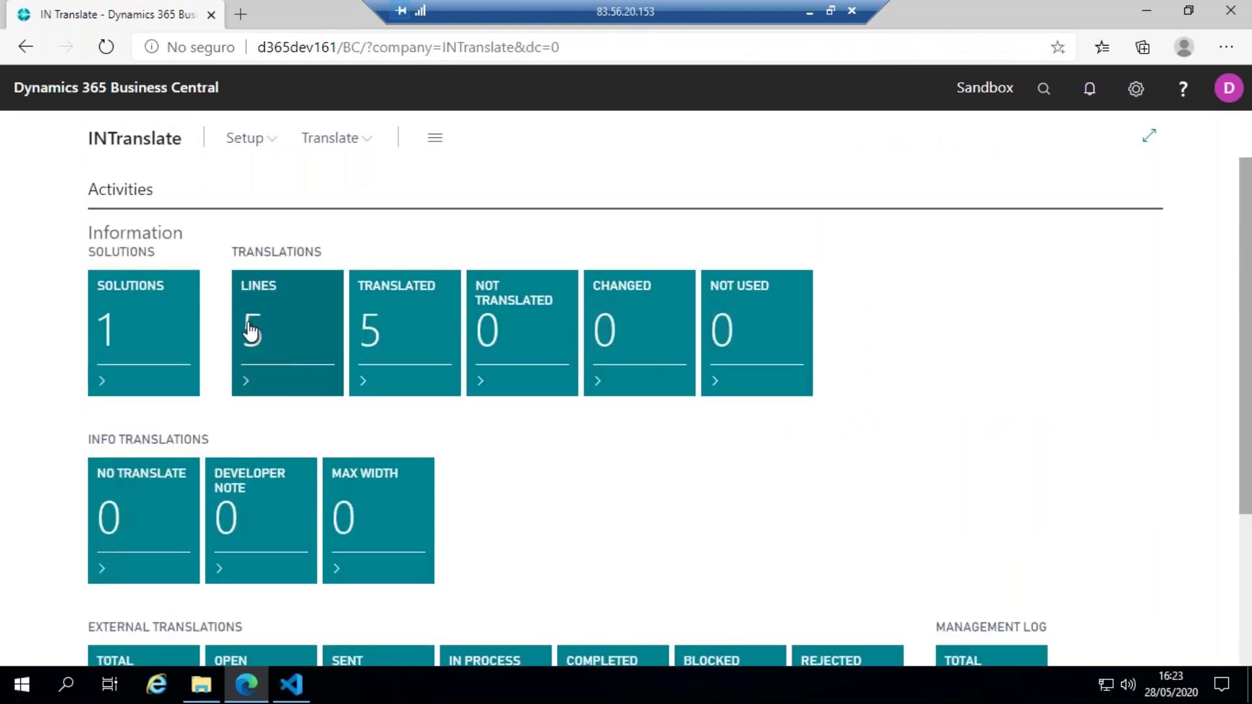
left_click(250, 319)
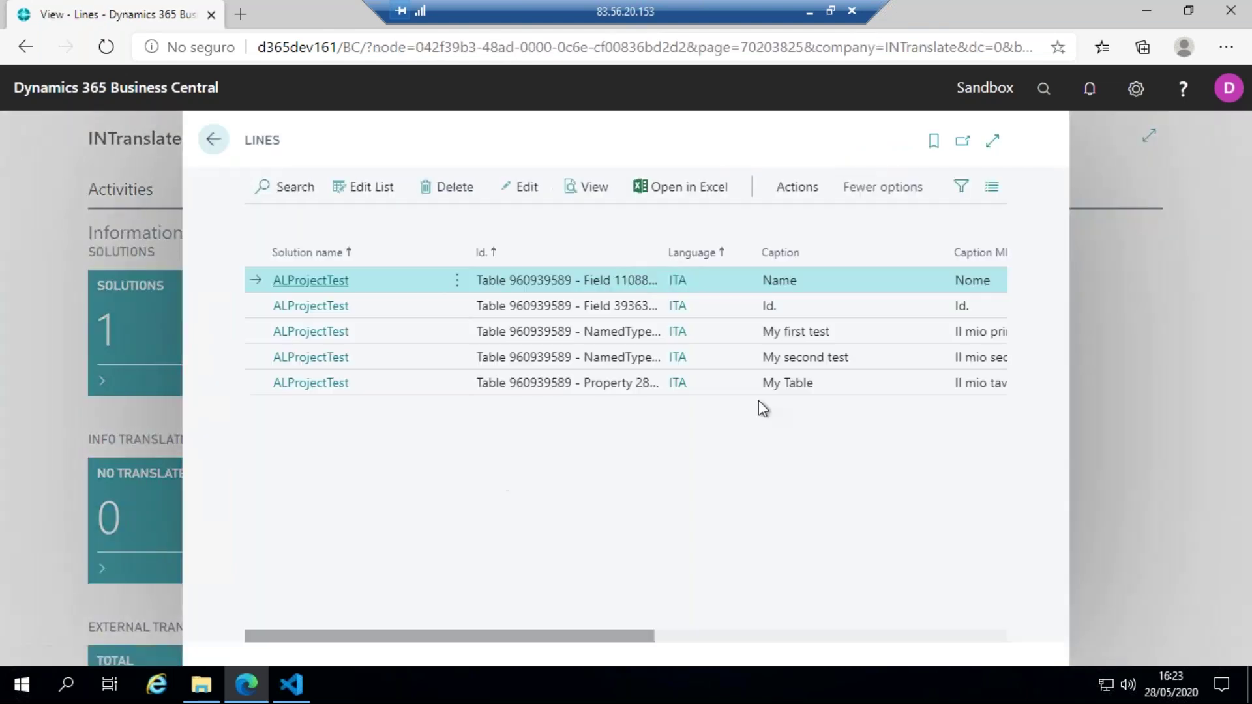
- Check the Lines commands, return to the INTranslate home page, and minimise the remote desktop session
left_click(782, 189)
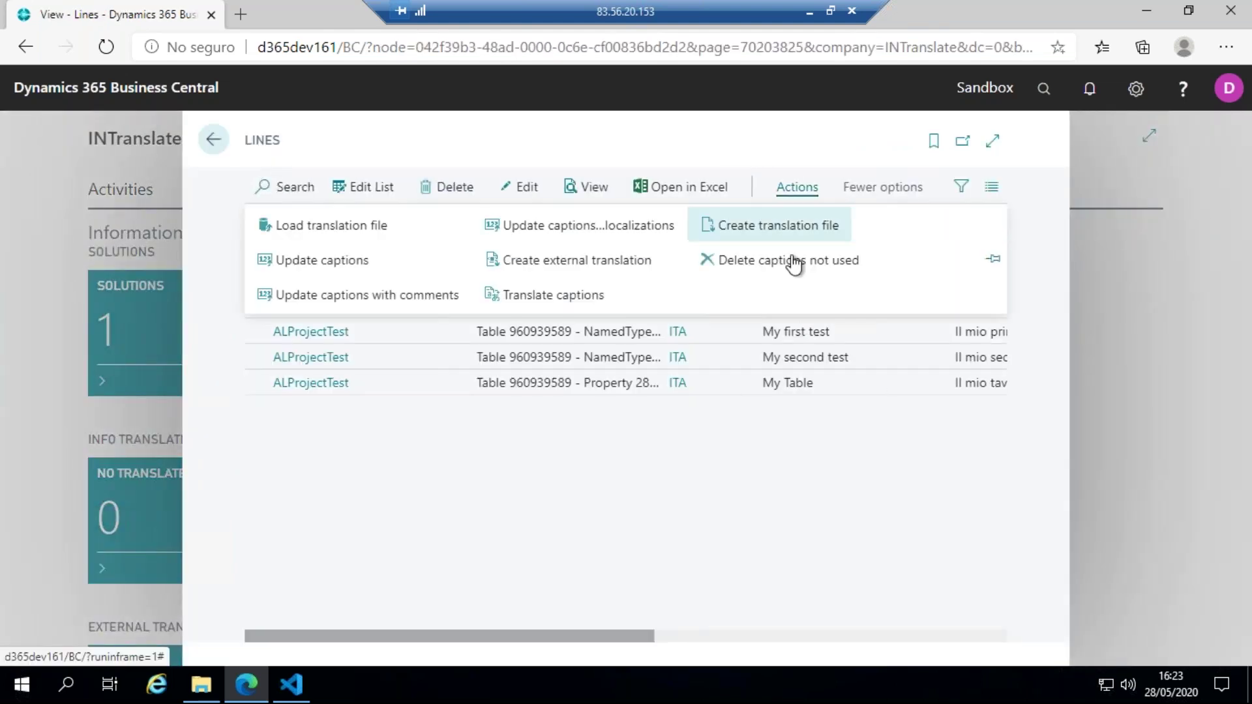
left_click(775, 235)
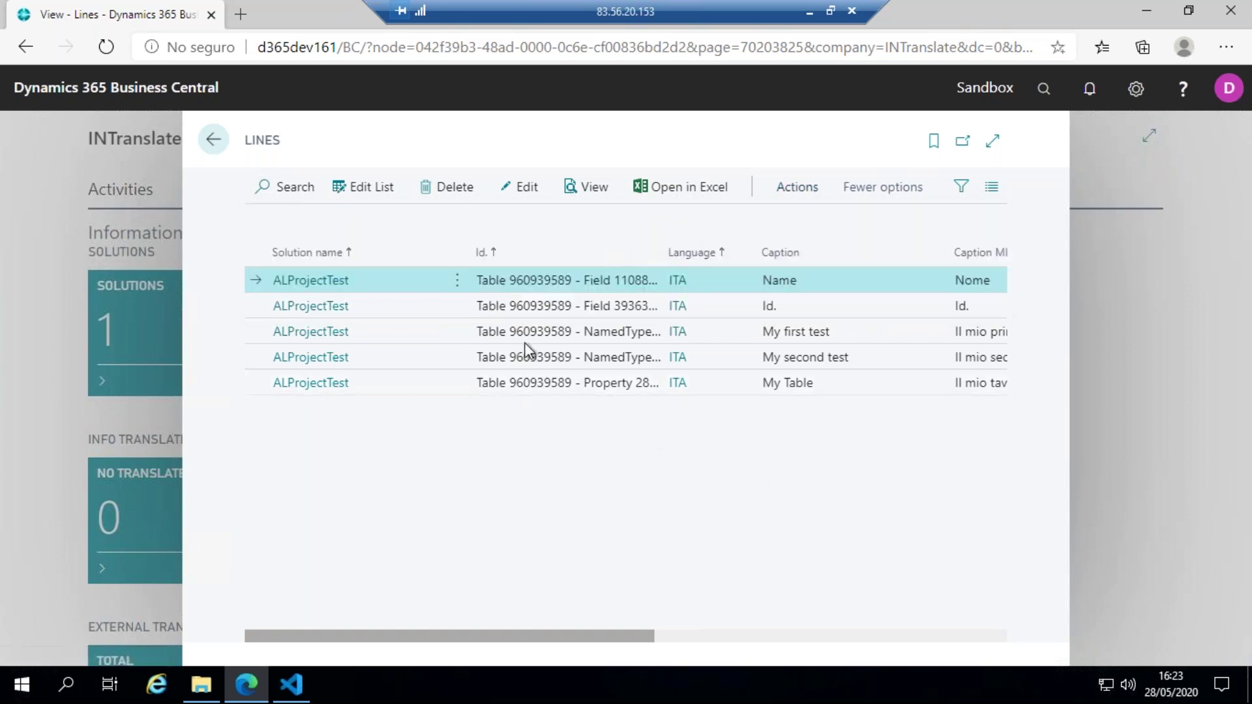
left_click(212, 139)
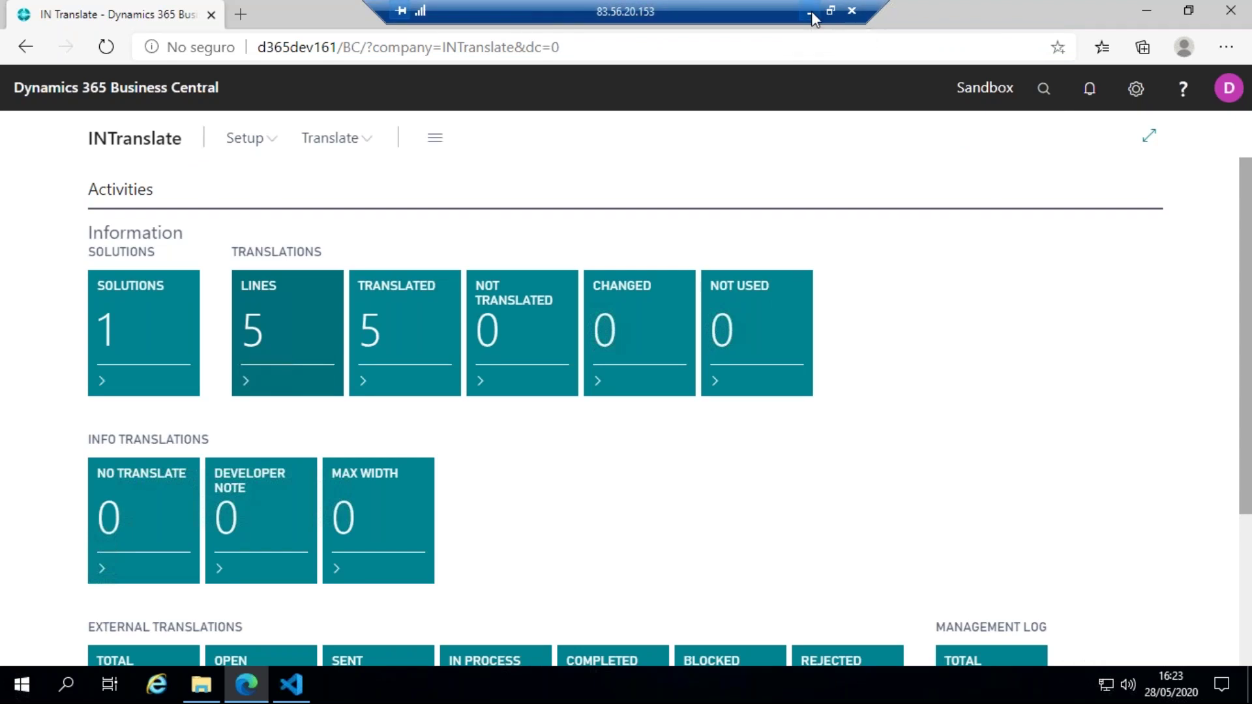
left_click(811, 11)
- Bring up the webinar presentation and start the slide show from slide 6, the closing title slide
left_click(746, 676)
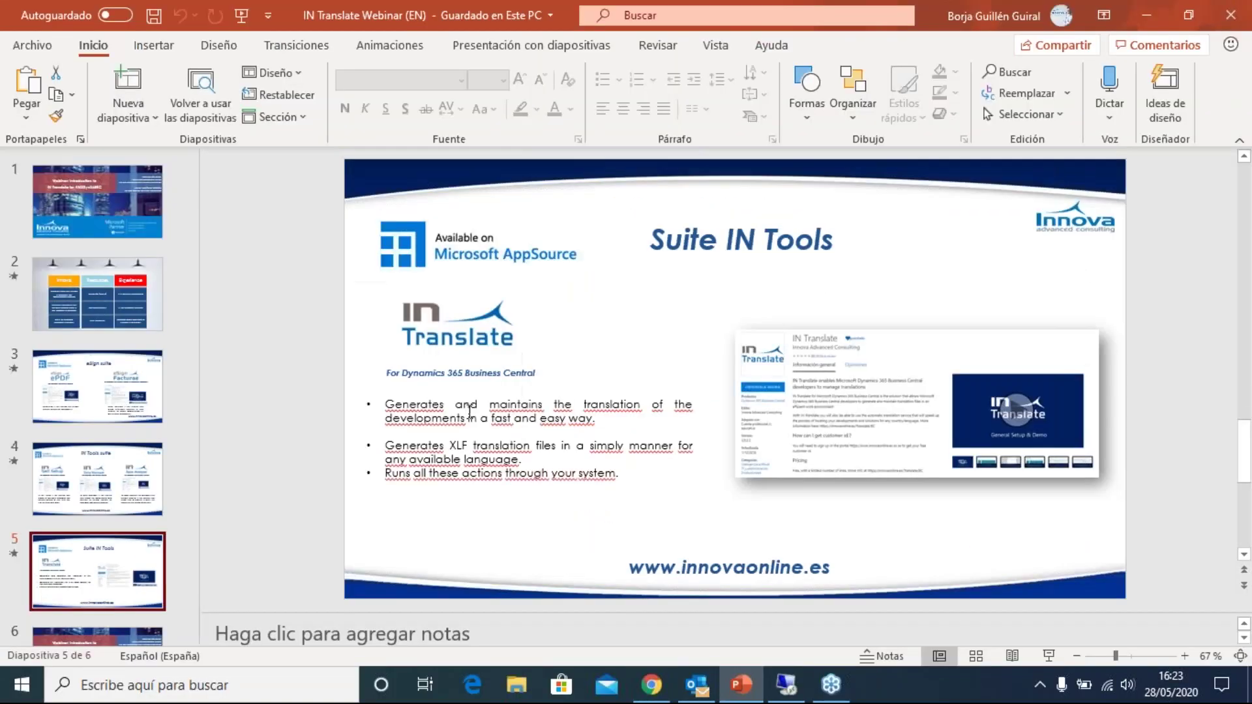
scroll(124, 374, "down", 1)
scroll(130, 457, "down", 1)
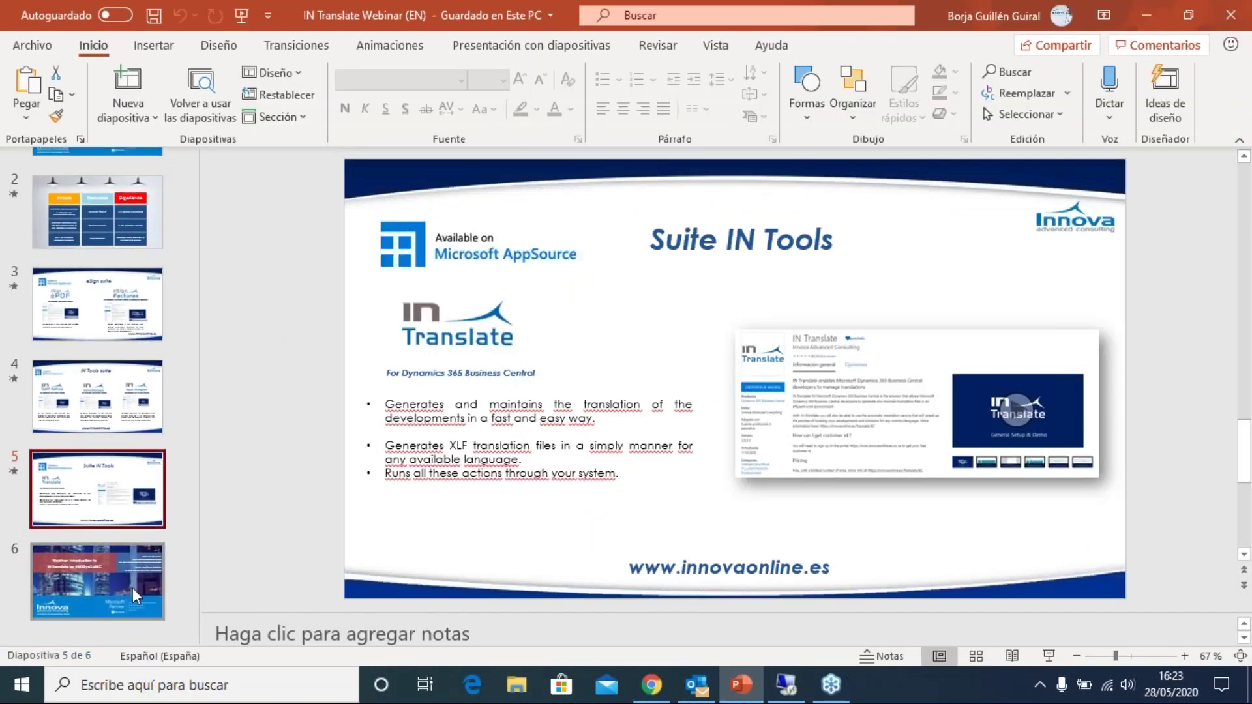
left_click(131, 588)
left_click(1049, 659)
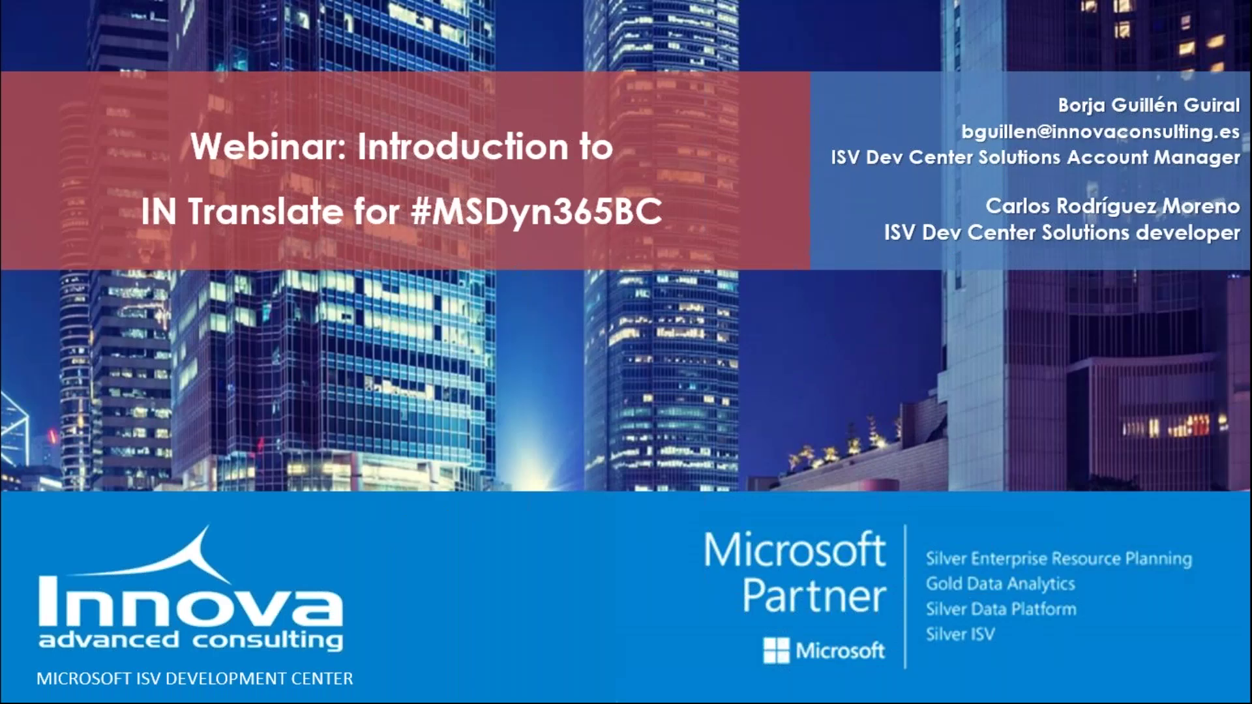